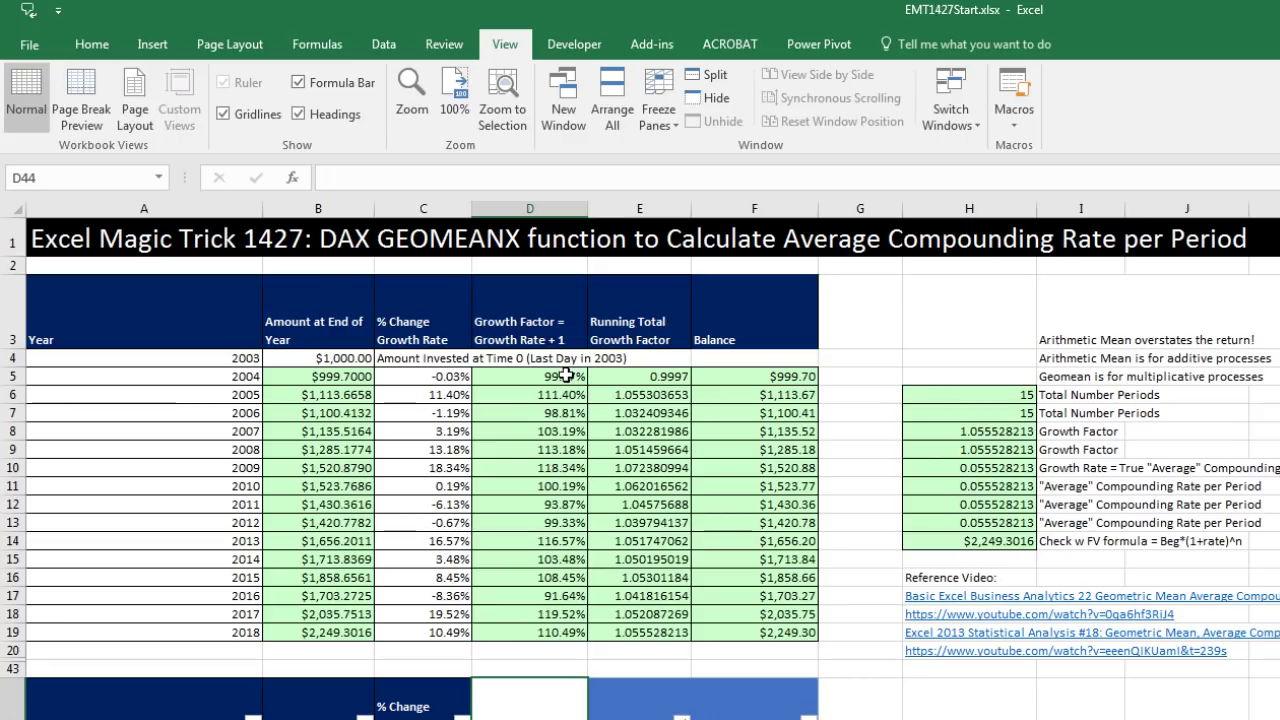
Examine the yearly growth rates, the growth-rate table by fund, the initial investment table and the investment PivotTable
{"action": "left_click_drag", "start_coordinate": [412, 377], "coordinate": [415, 630]}
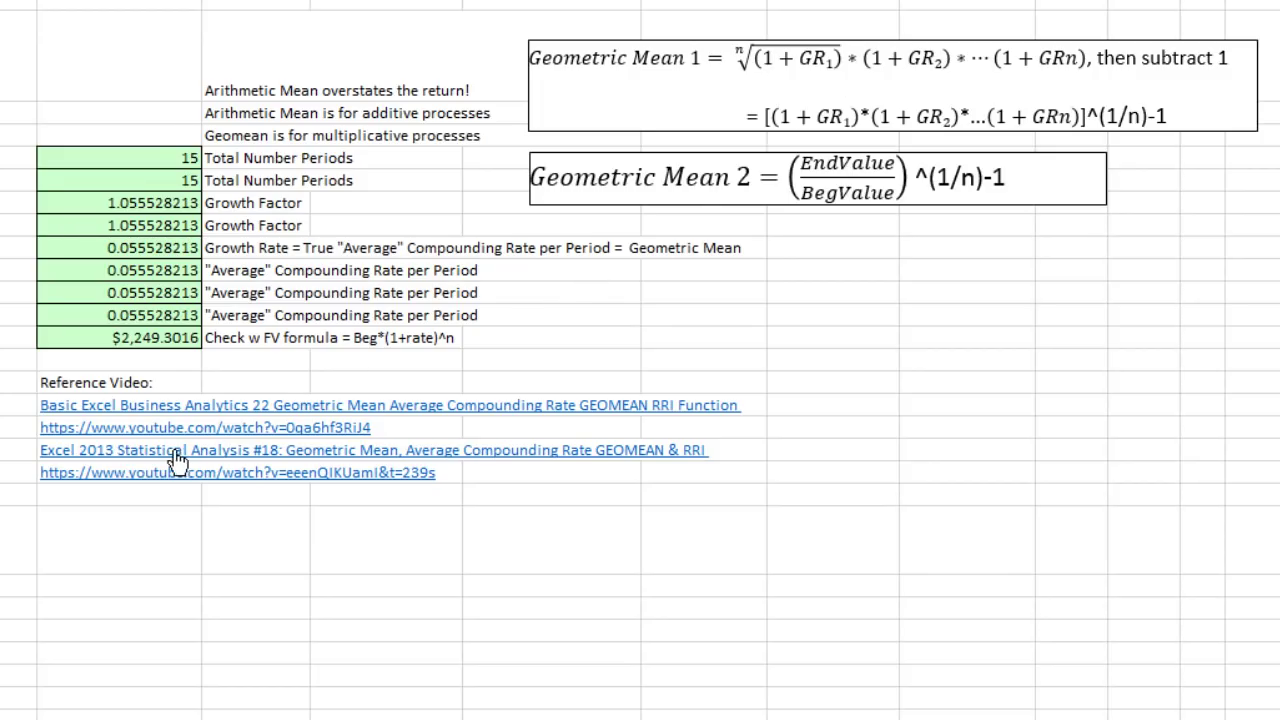
{"action": "scroll", "coordinate": [180, 615], "scroll_direction": "down", "scroll_amount": 2}
{"action": "scroll", "coordinate": [180, 615], "scroll_direction": "down", "scroll_amount": 4}
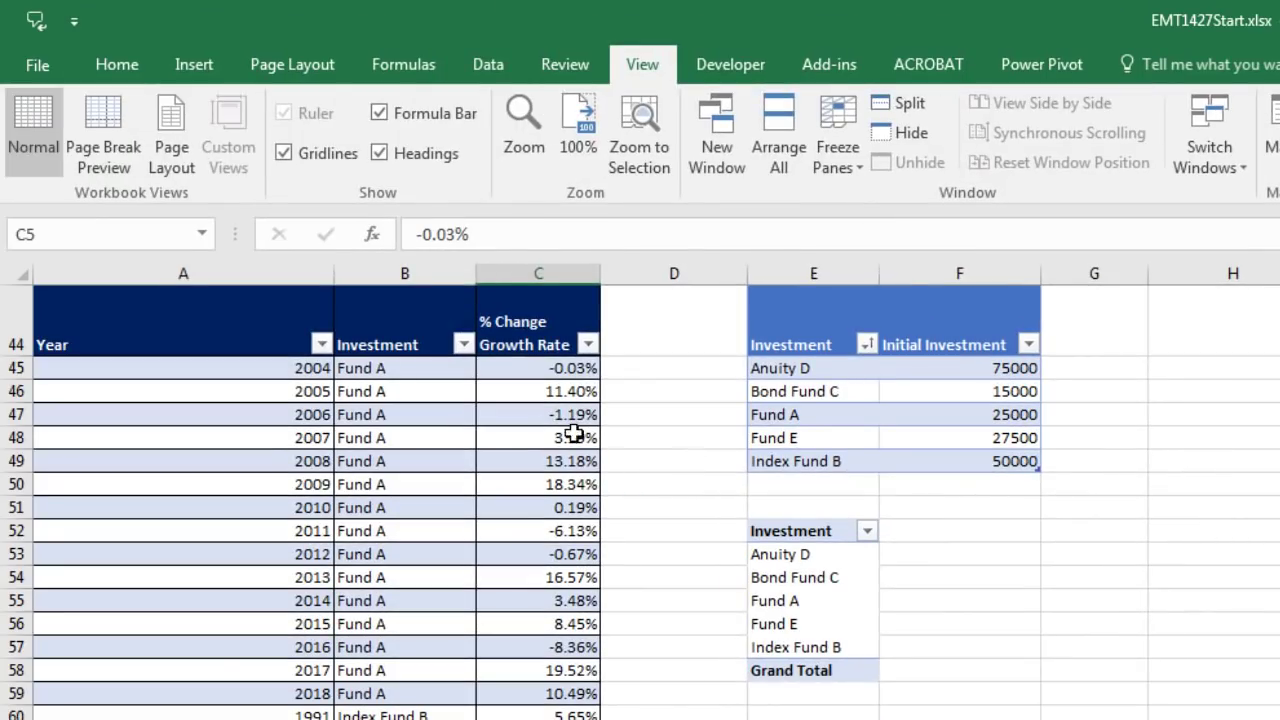
{"action": "left_click", "coordinate": [140, 333]}
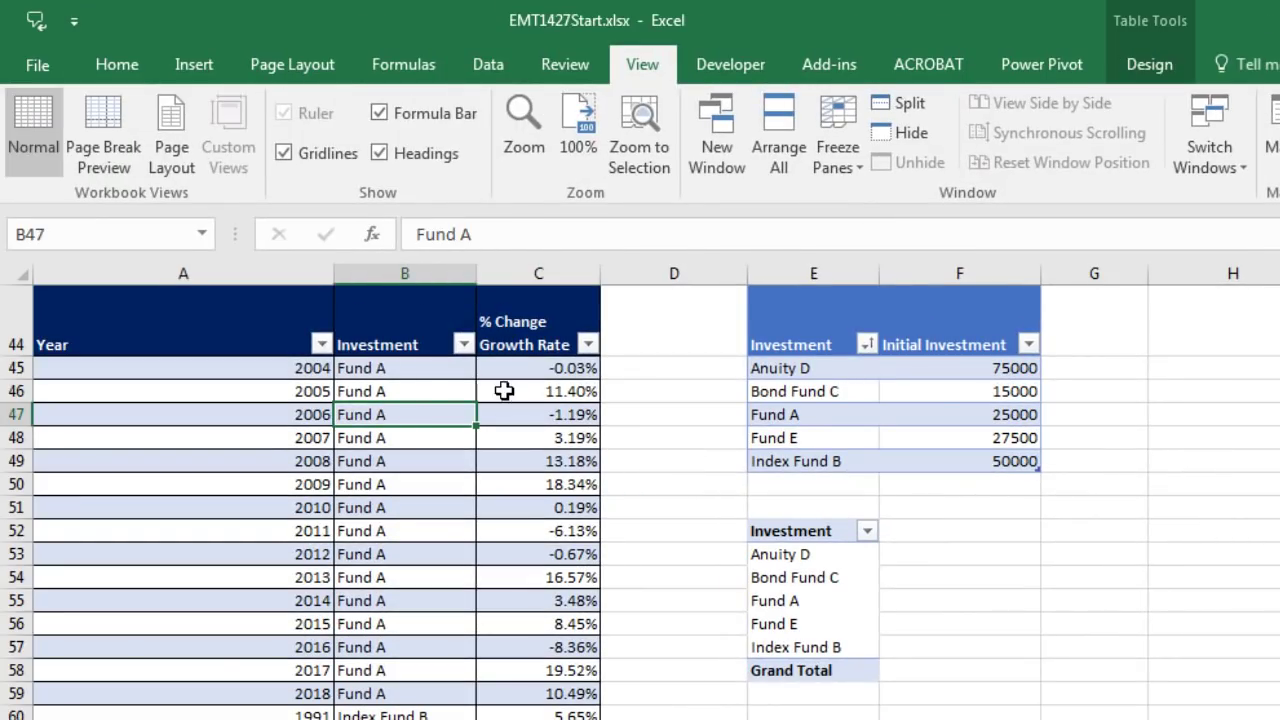
{"action": "left_click", "coordinate": [945, 390]}
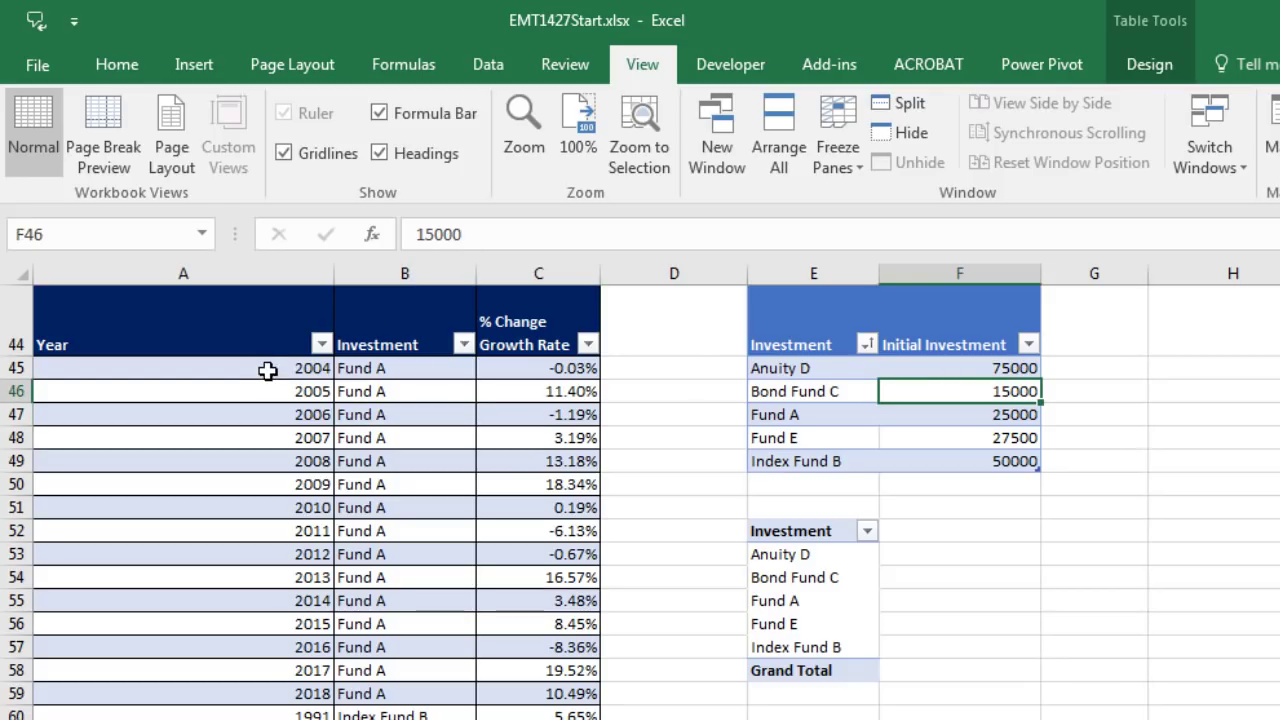
{"action": "left_click_drag", "start_coordinate": [266, 368], "coordinate": [217, 682]}
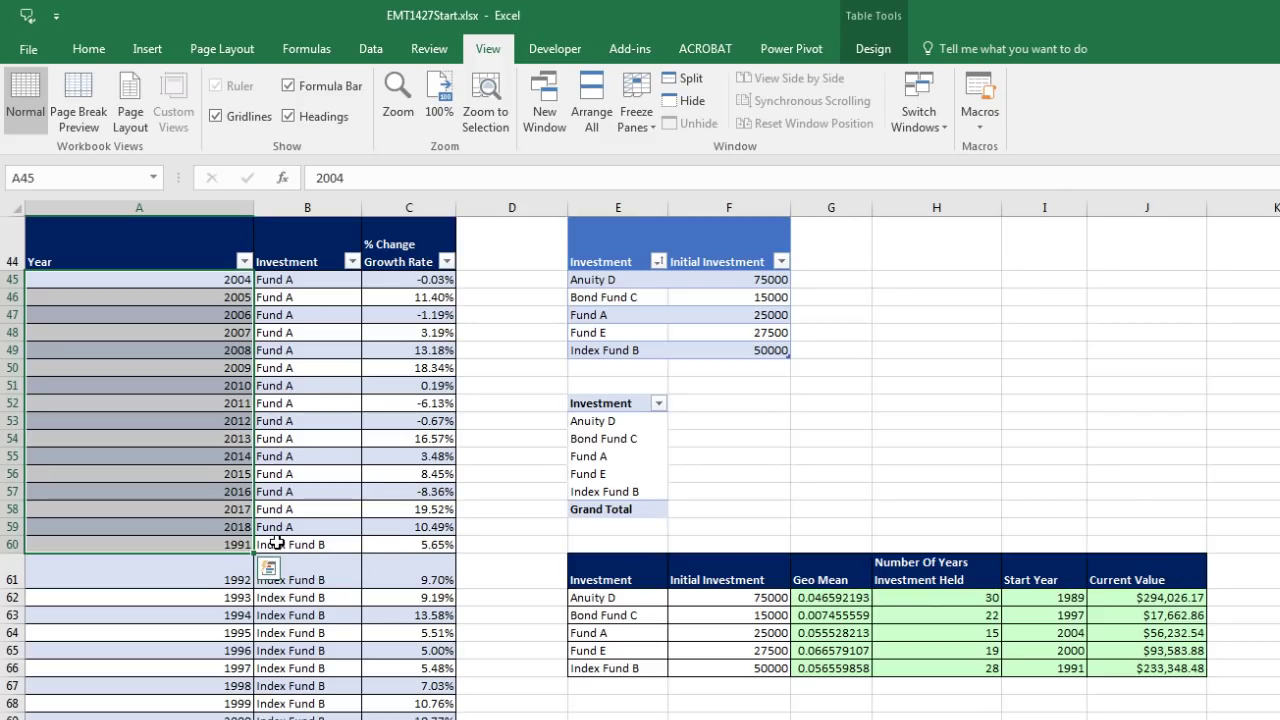
{"action": "left_click_drag", "start_coordinate": [280, 541], "coordinate": [303, 715]}
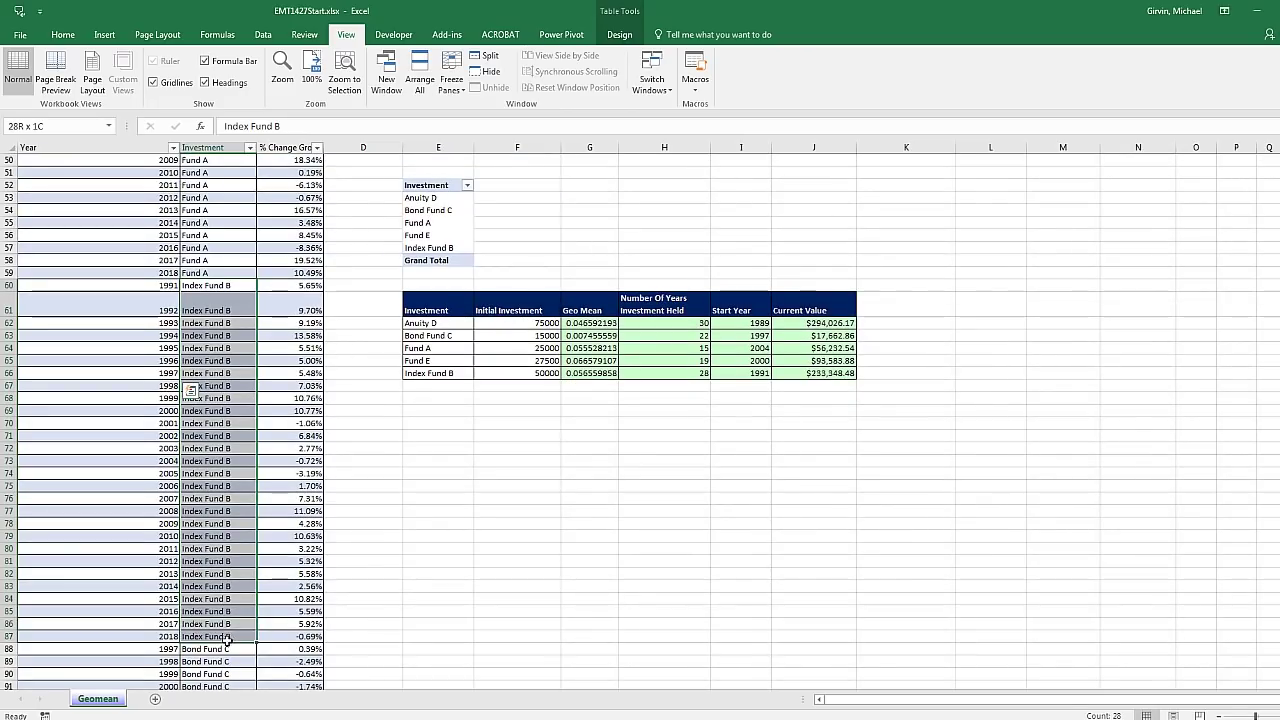
{"action": "left_click_drag", "start_coordinate": [231, 624], "coordinate": [231, 637]}
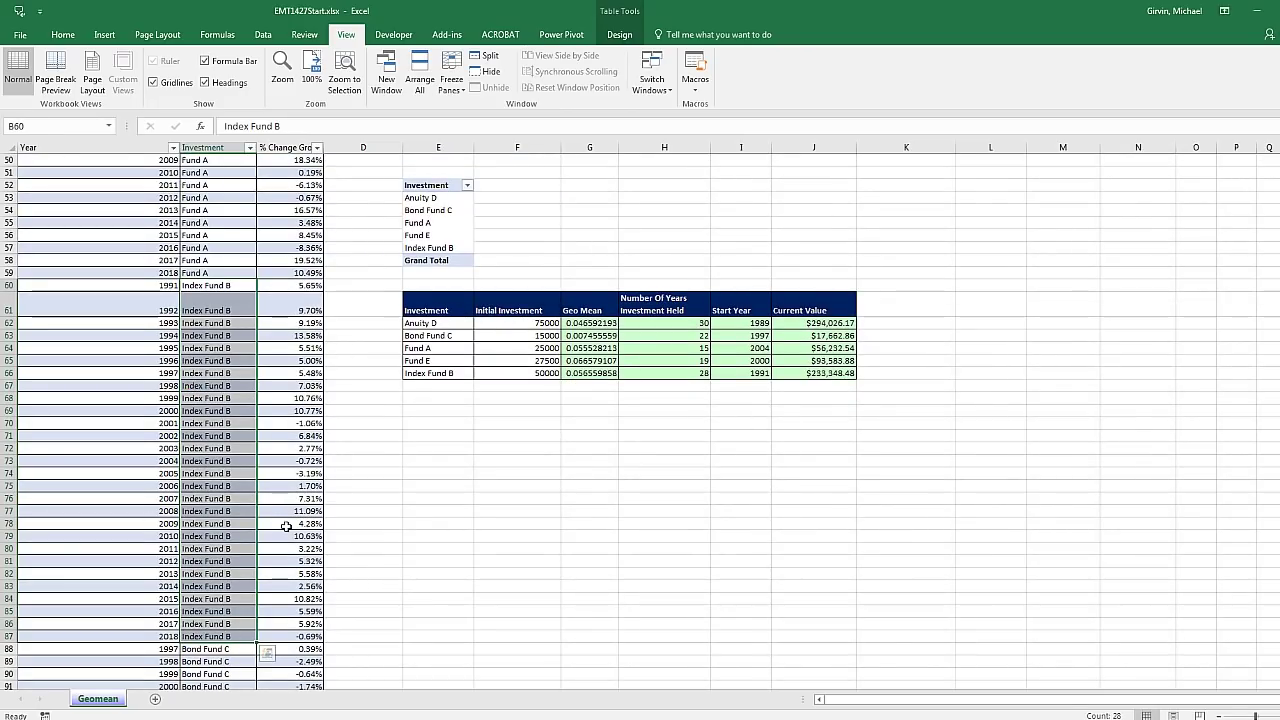
{"action": "scroll", "coordinate": [284, 528], "scroll_direction": "up", "scroll_amount": 14}
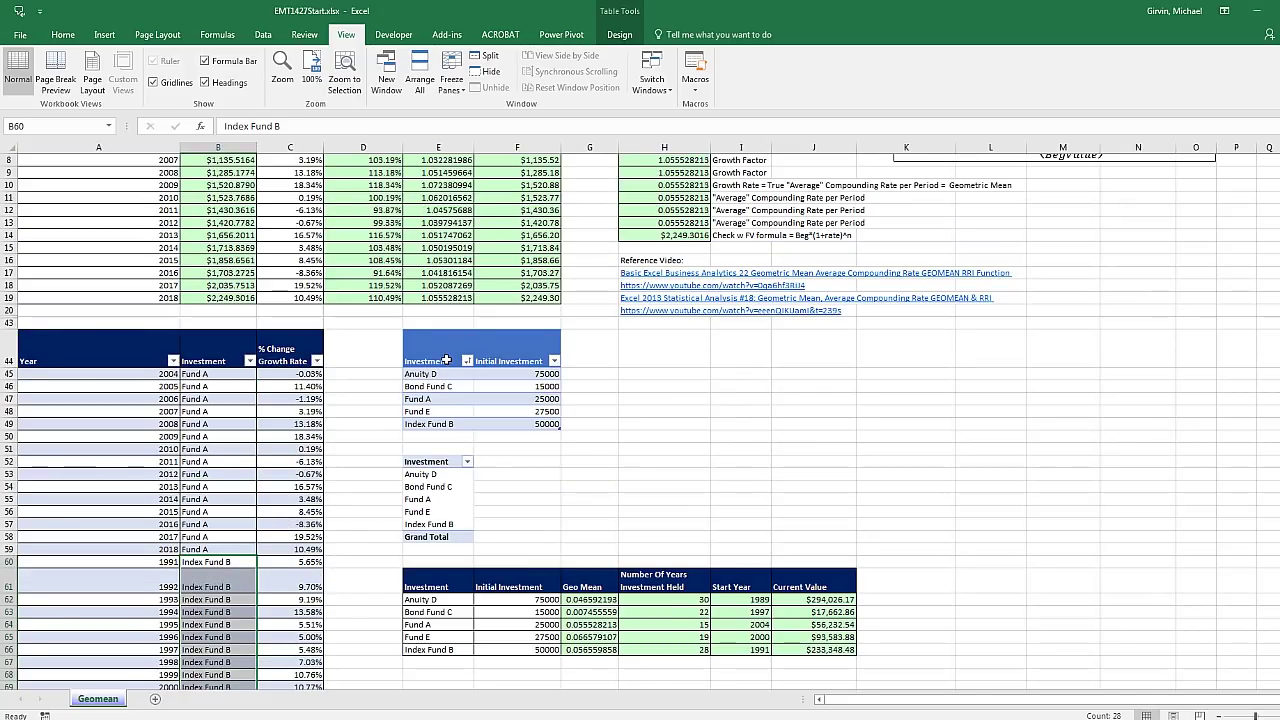
{"action": "left_click", "coordinate": [445, 360]}
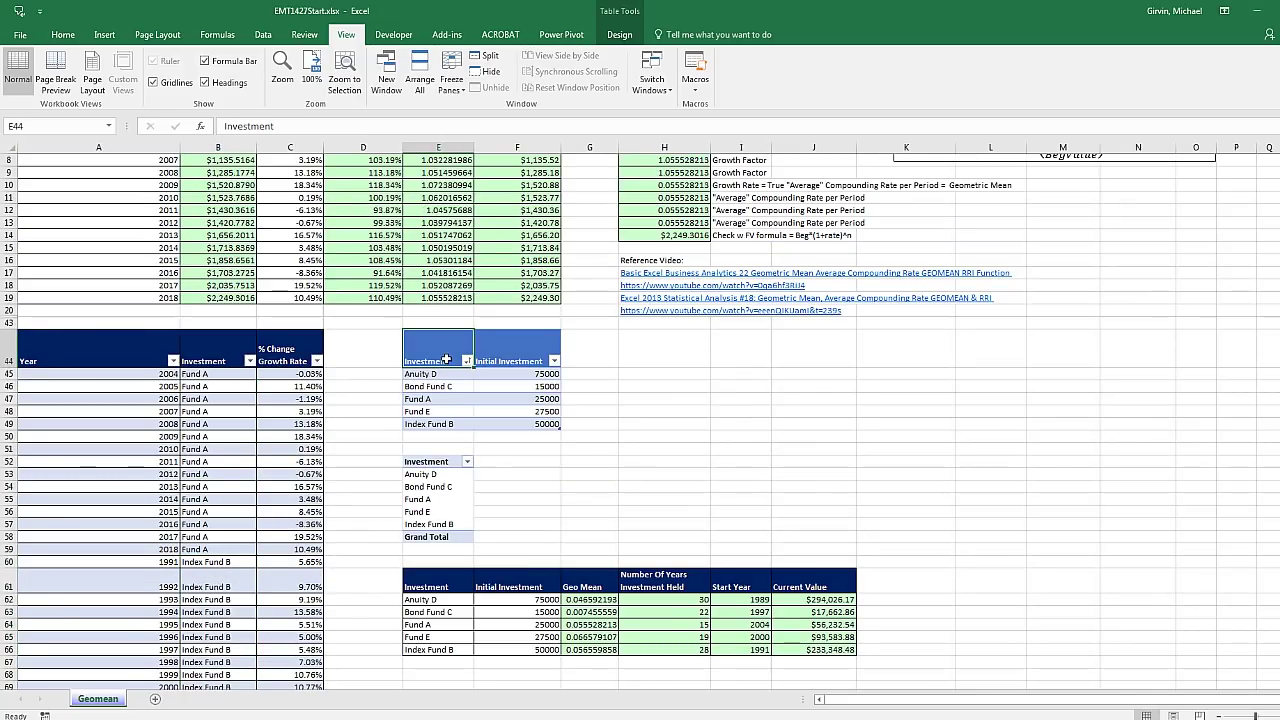
{"action": "left_click", "coordinate": [511, 375]}
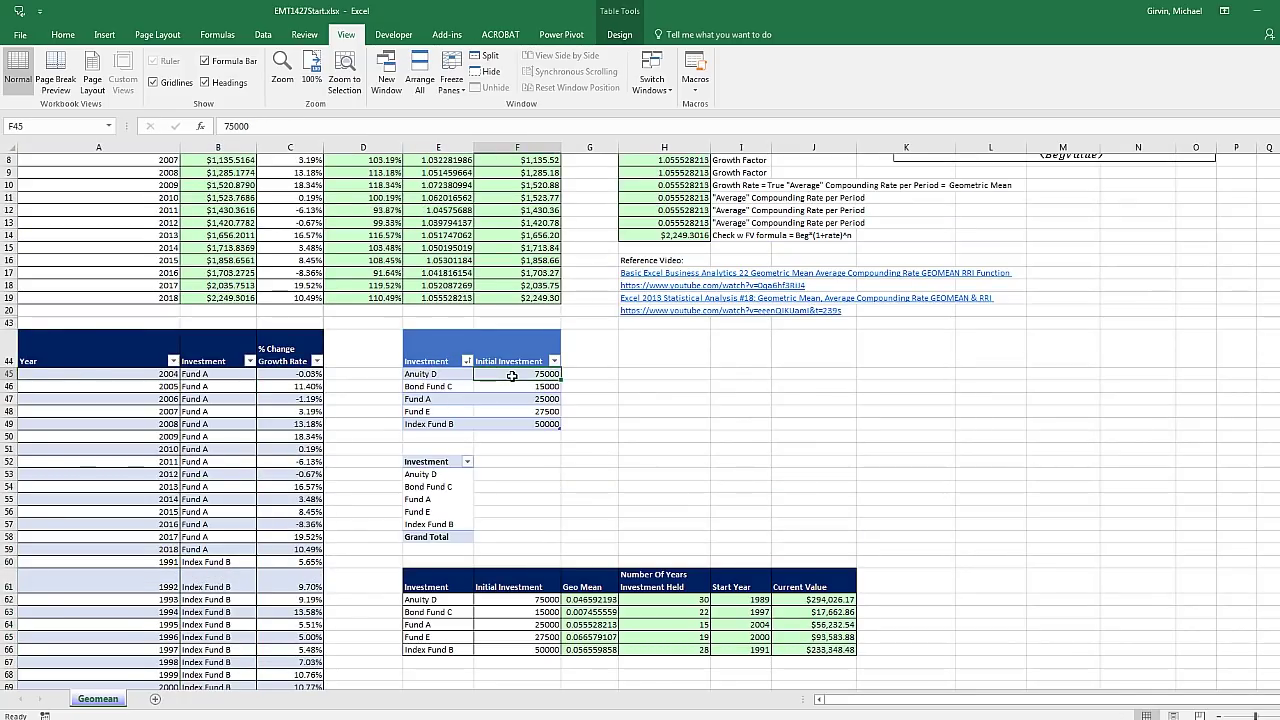
{"action": "left_click", "coordinate": [437, 475]}
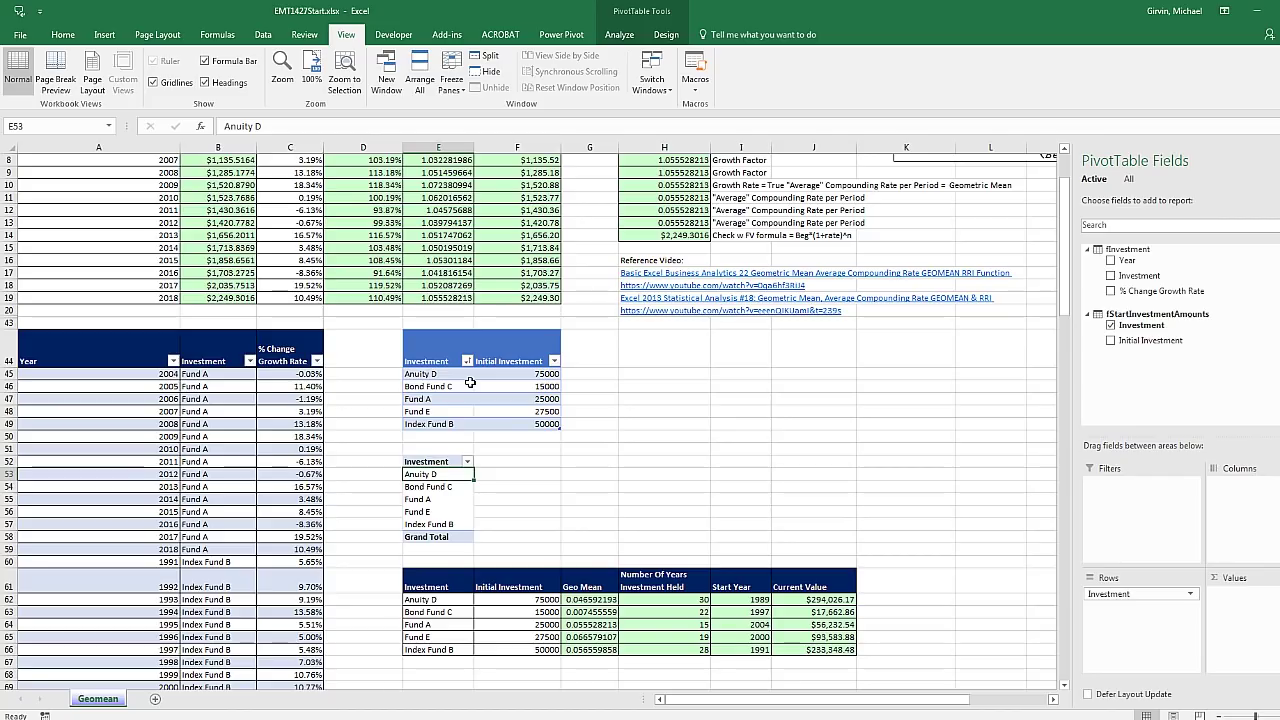
Open the Power Pivot data model and examine the fStartInvestmentAmounts table and its relationship to fInvestment
{"action": "left_click", "coordinate": [553, 36]}
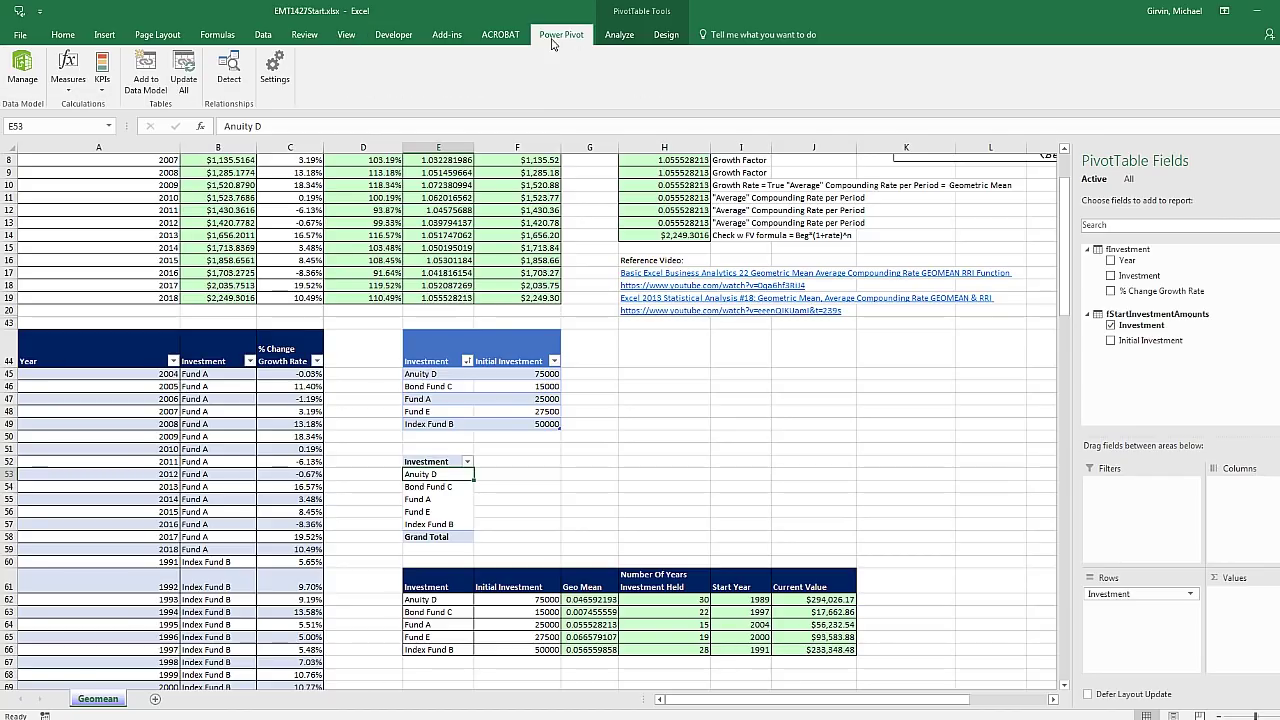
{"action": "left_click", "coordinate": [25, 68]}
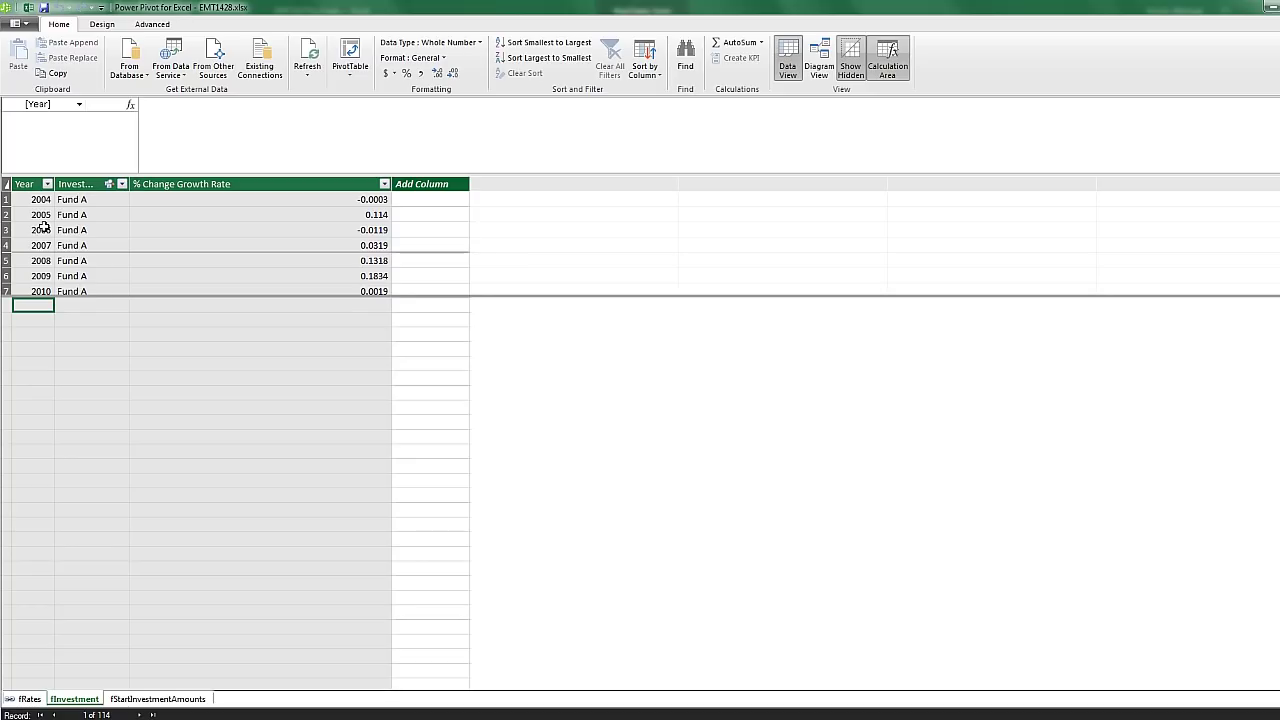
{"action": "left_click", "coordinate": [136, 700]}
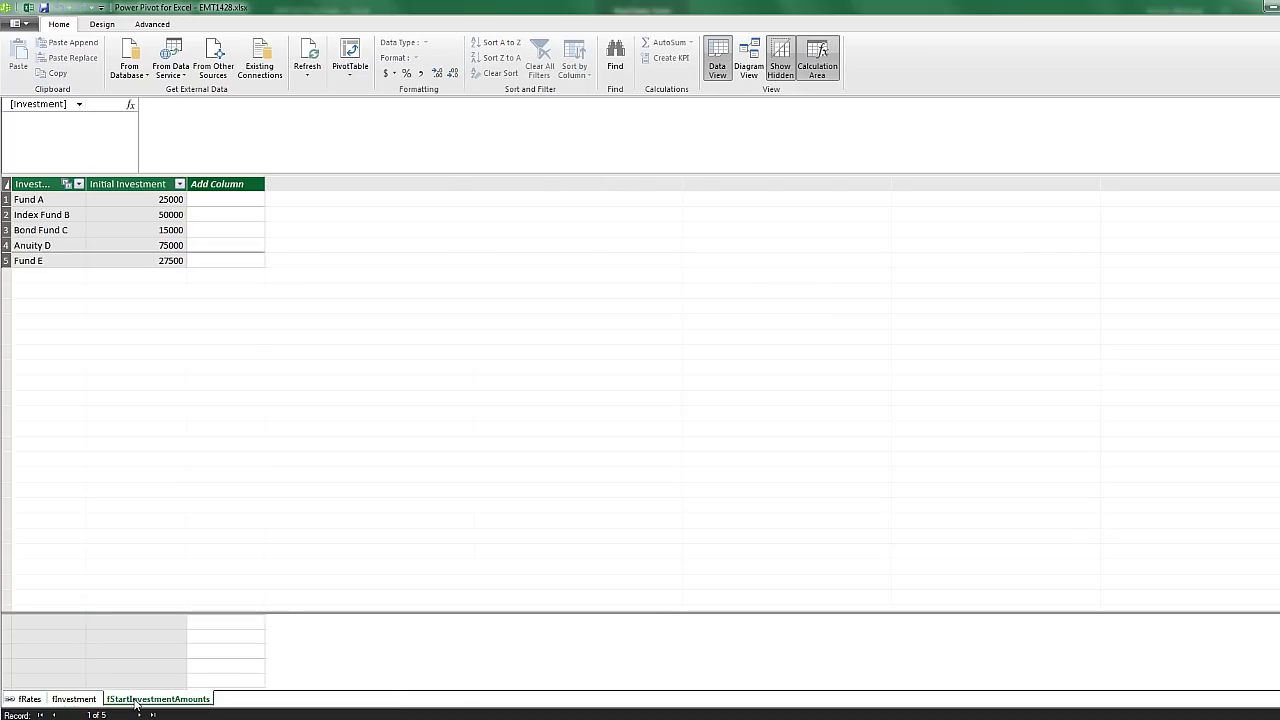
{"action": "left_click", "coordinate": [745, 79]}
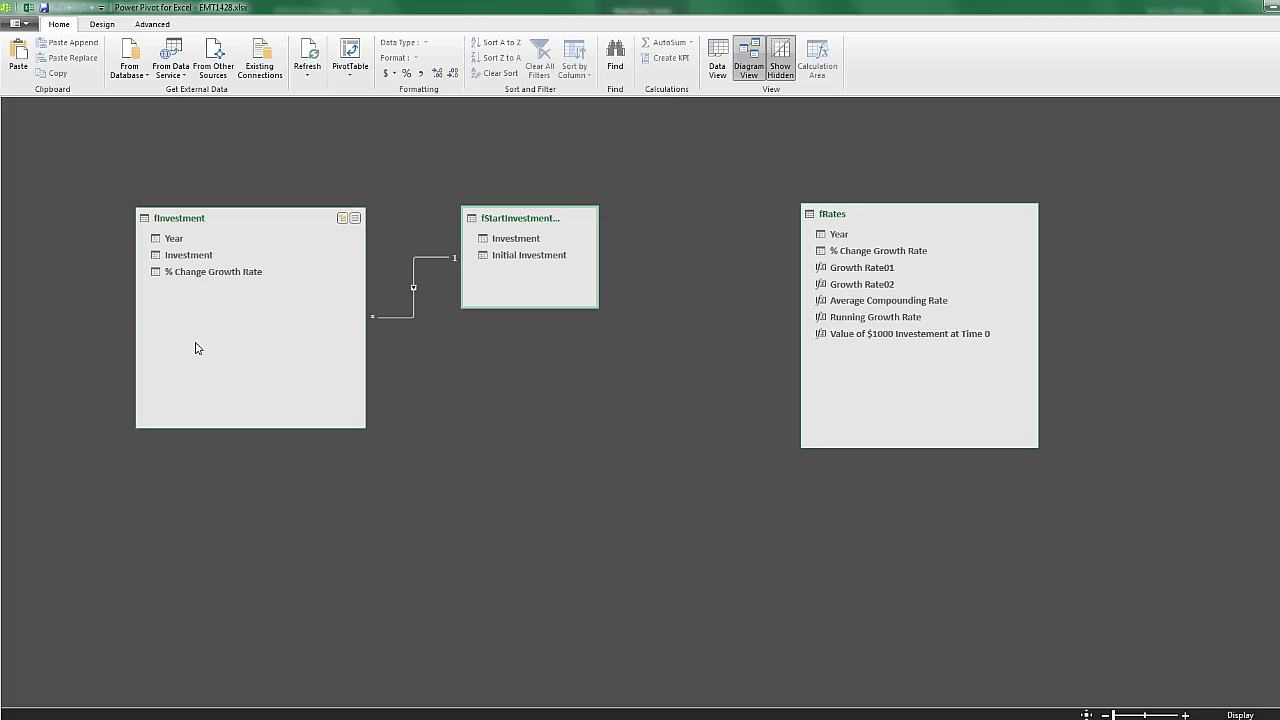
{"action": "left_click", "coordinate": [719, 64]}
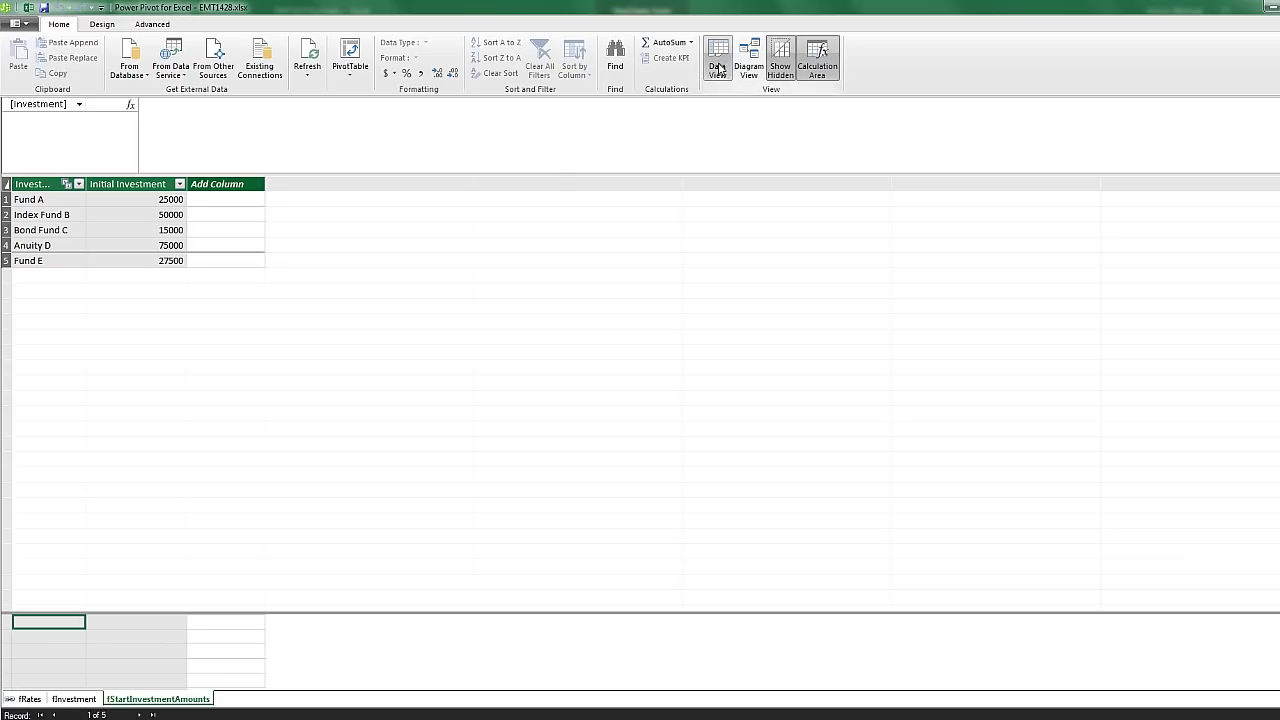
Start a measure named Average Compounding Rate (GeoMean) with the GEOMEANX function below % Change Growth Rate in the fInvestment table
{"action": "left_click", "coordinate": [75, 699]}
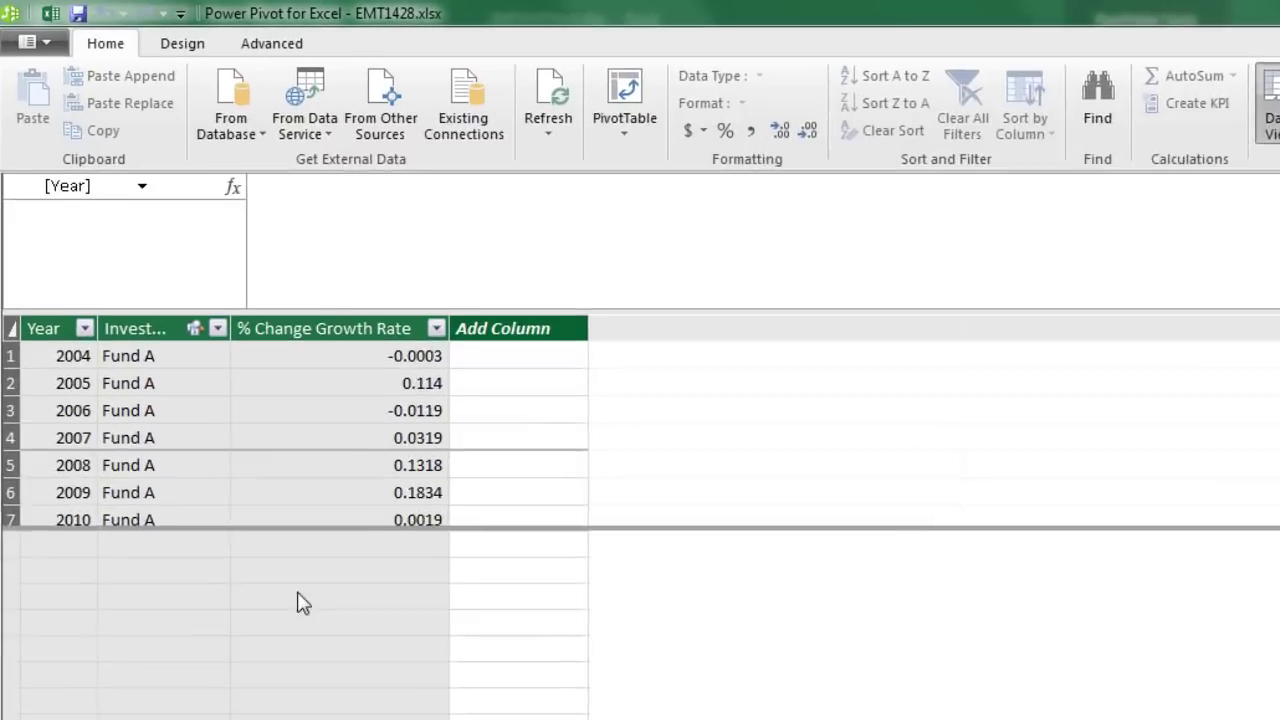
{"action": "left_click", "coordinate": [190, 320]}
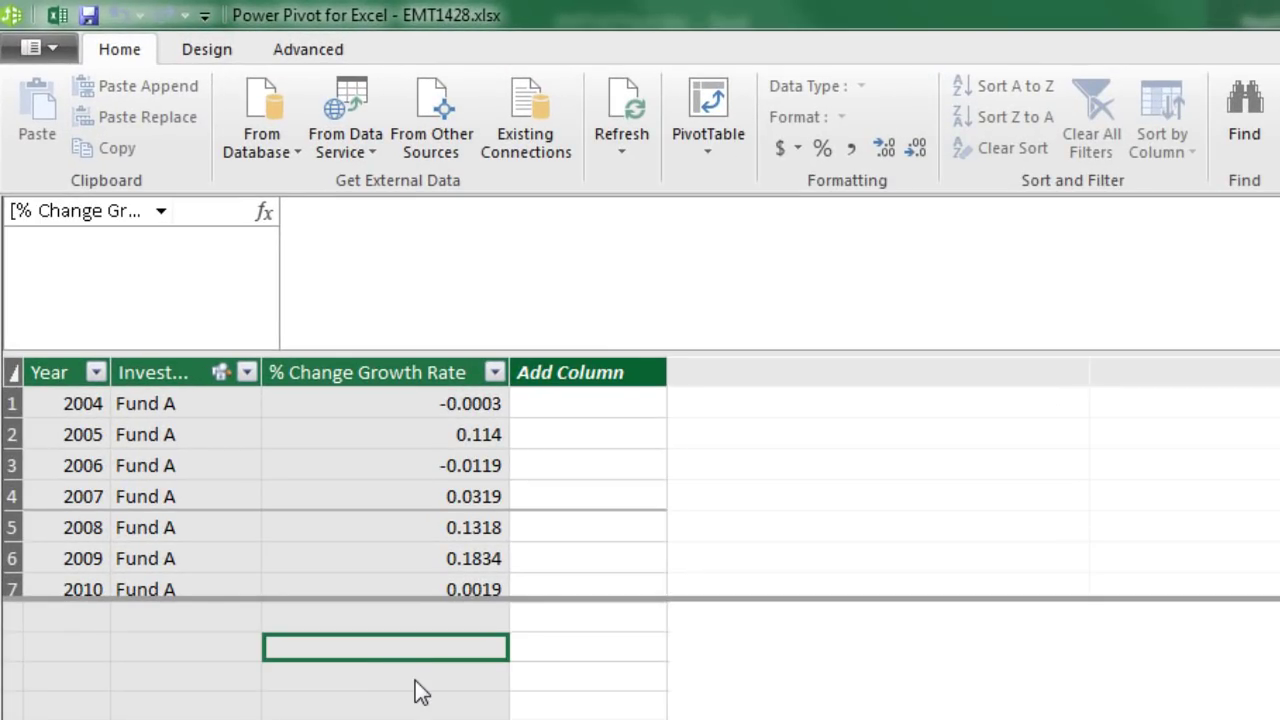
{"action": "type", "text": "Aver"}
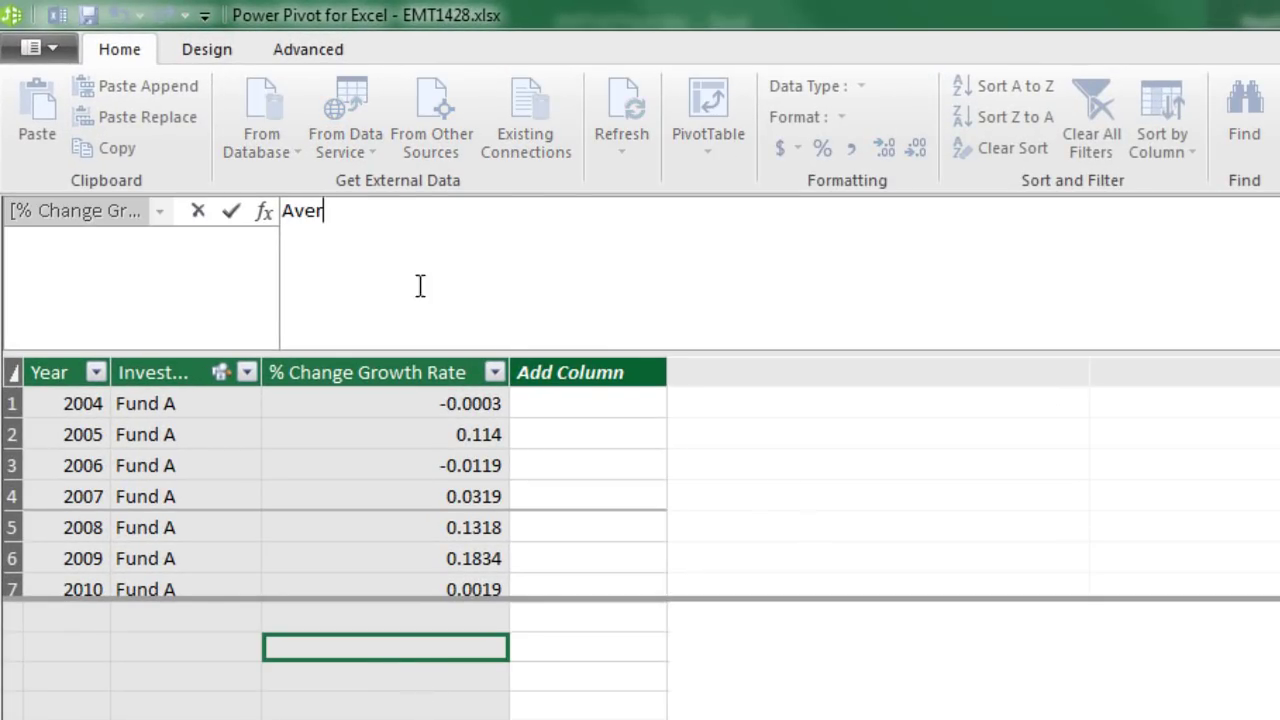
{"action": "type", "text": "age Compounding Rate (GeoMean):="}
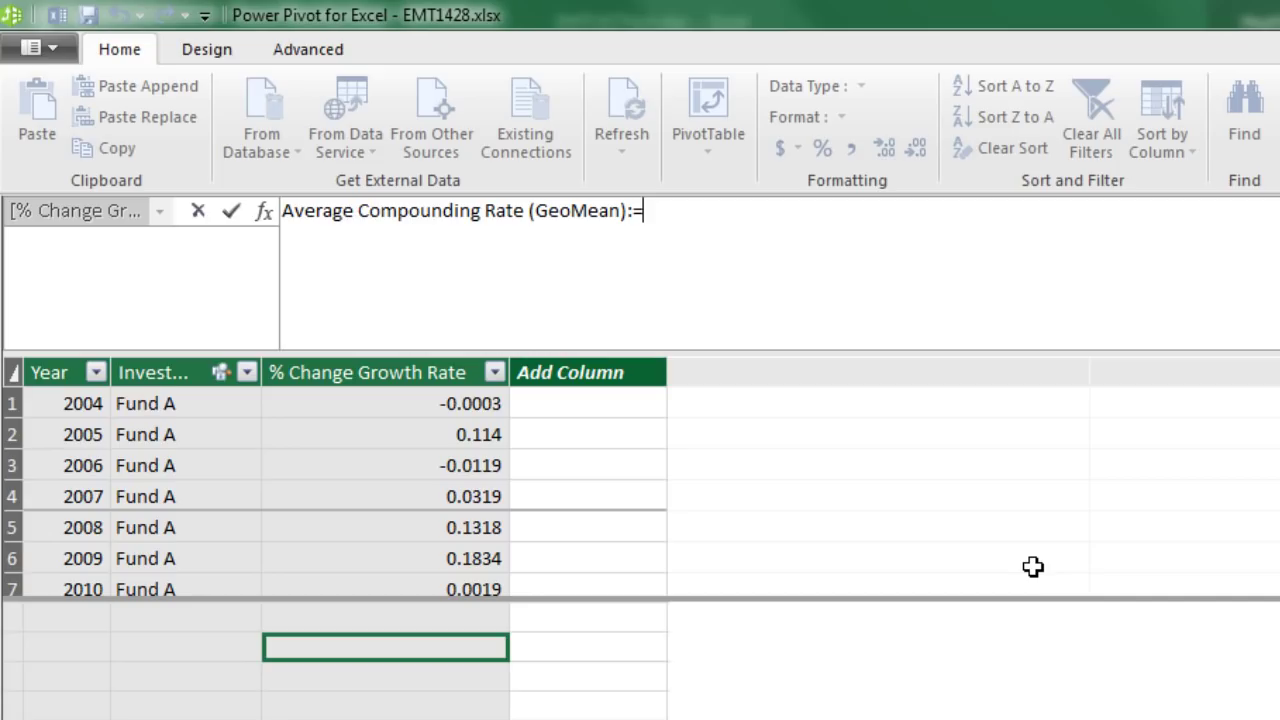
{"action": "type", "text": "geo"}
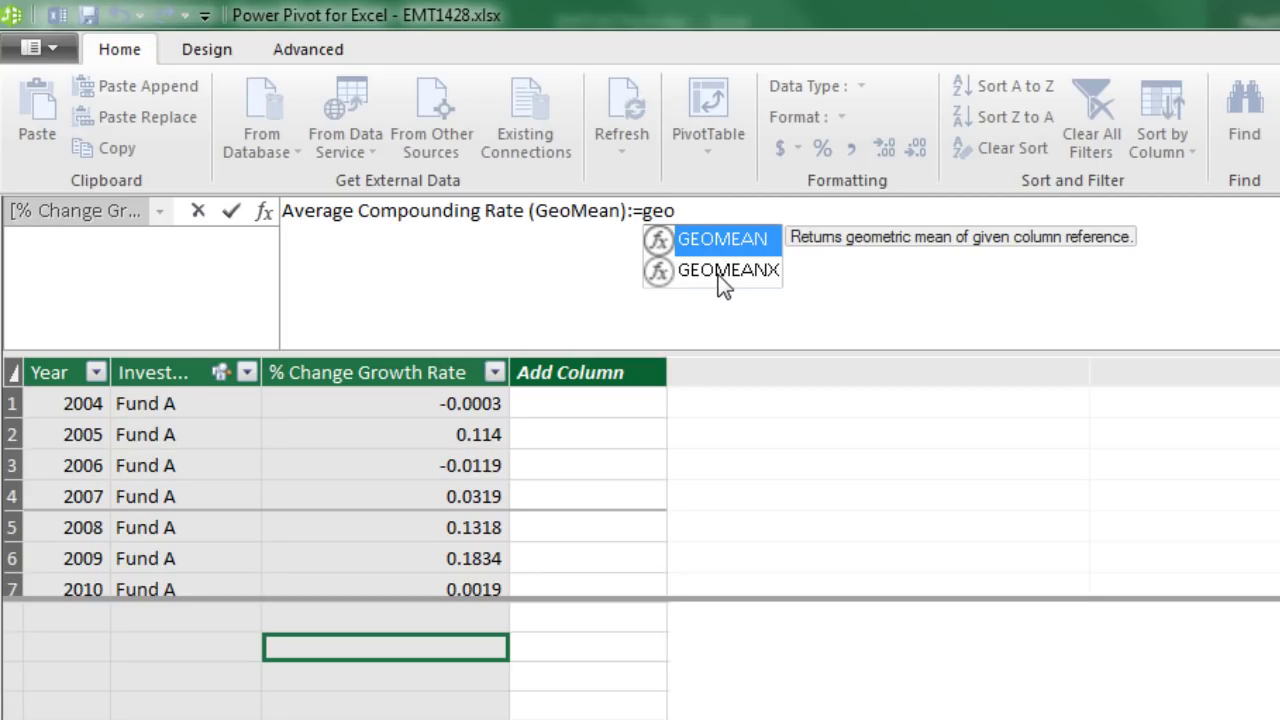
{"action": "left_click", "coordinate": [723, 280]}
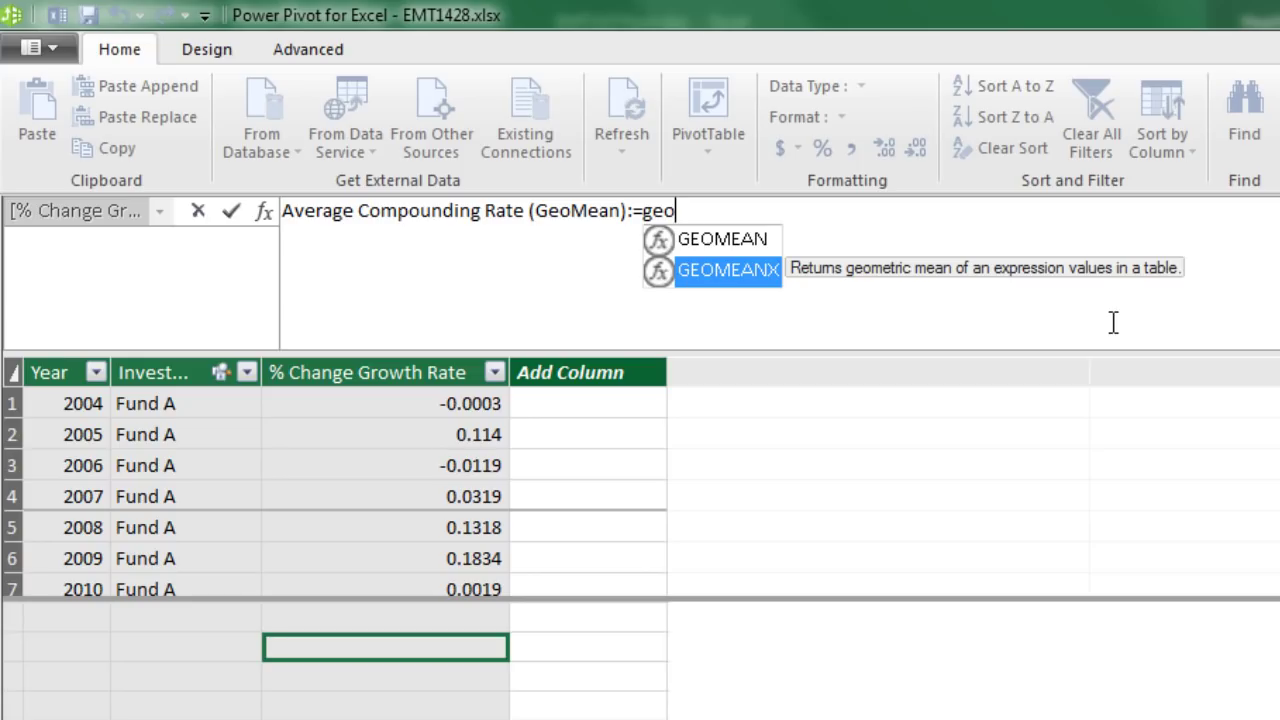
{"action": "key", "text": "Tab"}
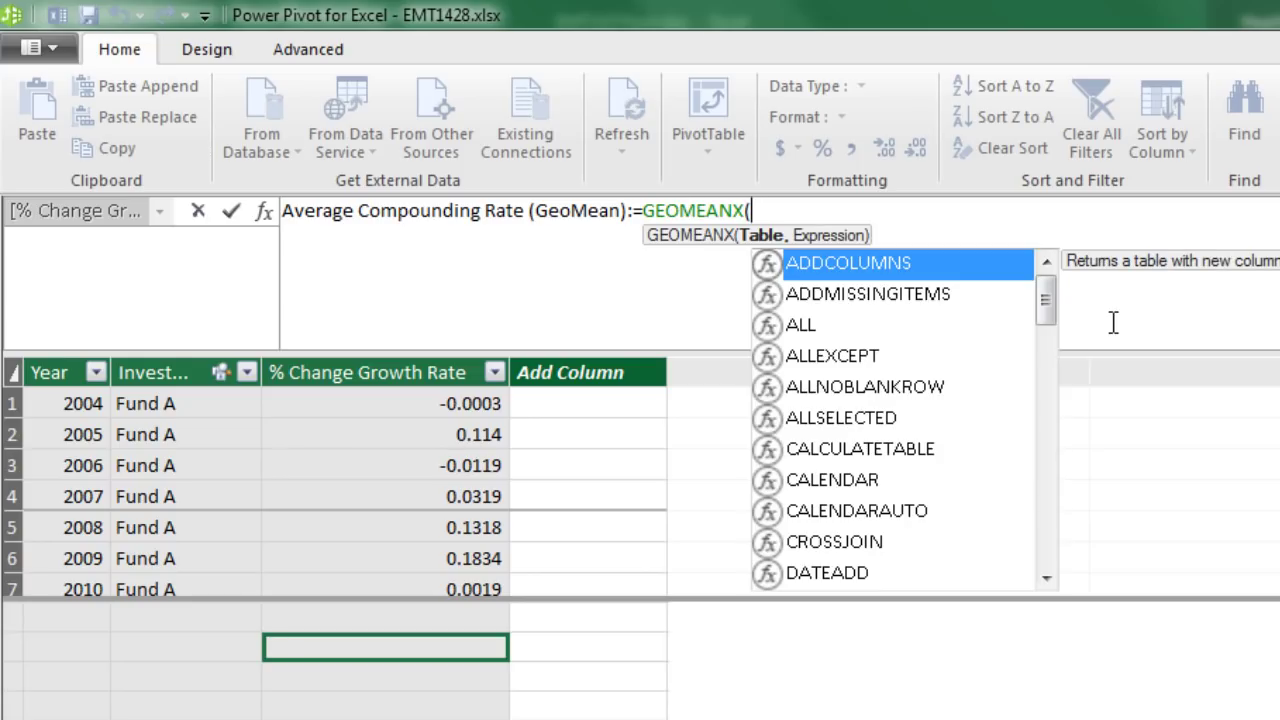
Use fInvestment as the table argument of the GEOMEANX formula
{"action": "type", "text": "fi"}
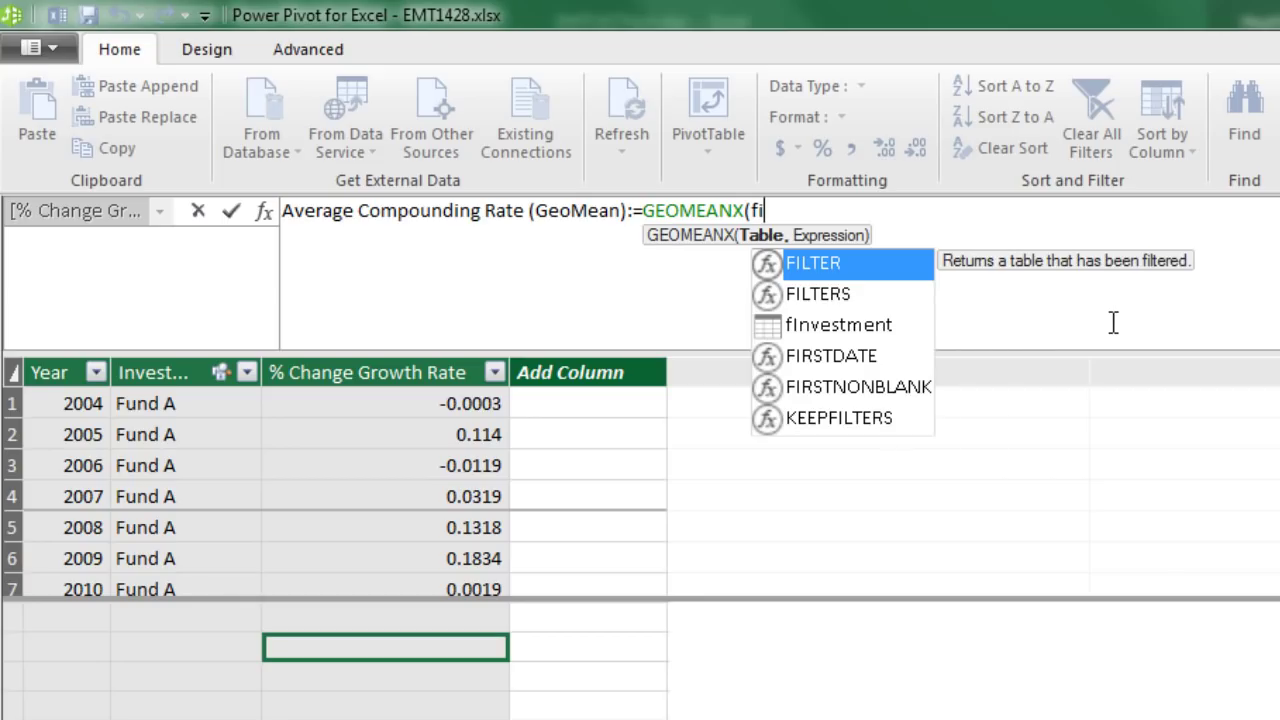
{"action": "key", "text": "Down"}
{"action": "key", "text": "Down"}
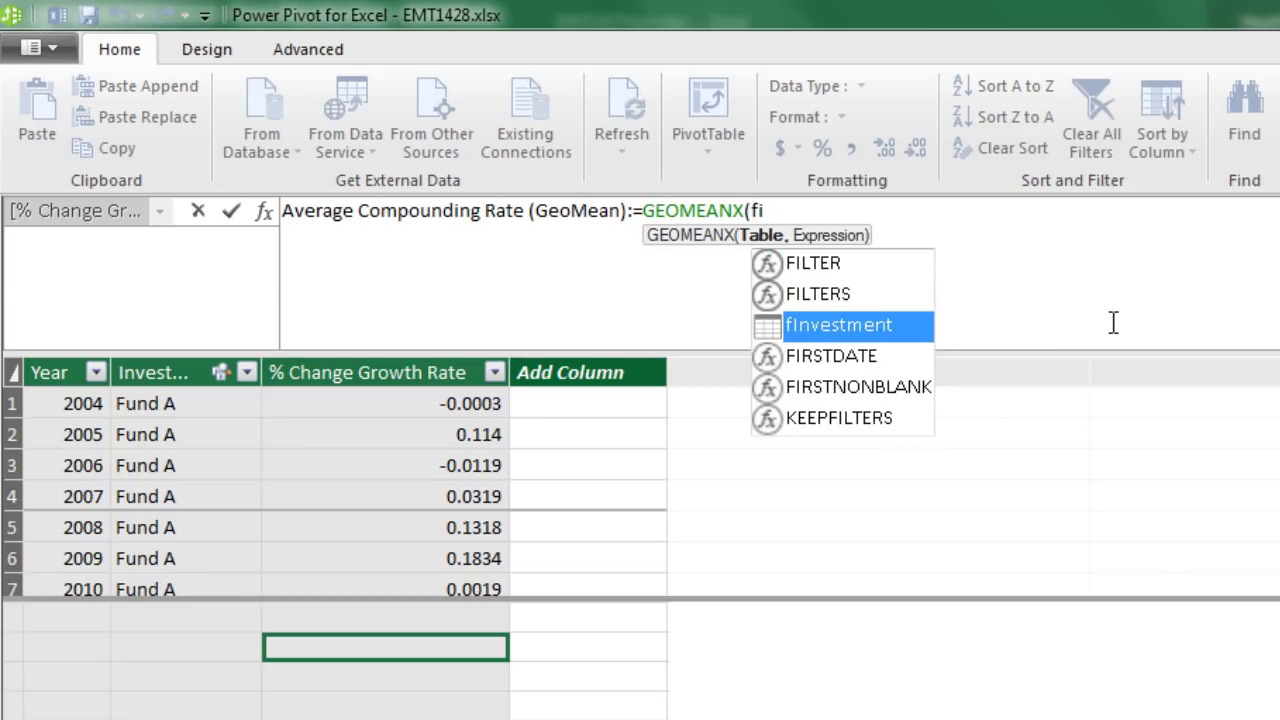
{"action": "key", "text": "Tab"}
{"action": "type", "text": ","}
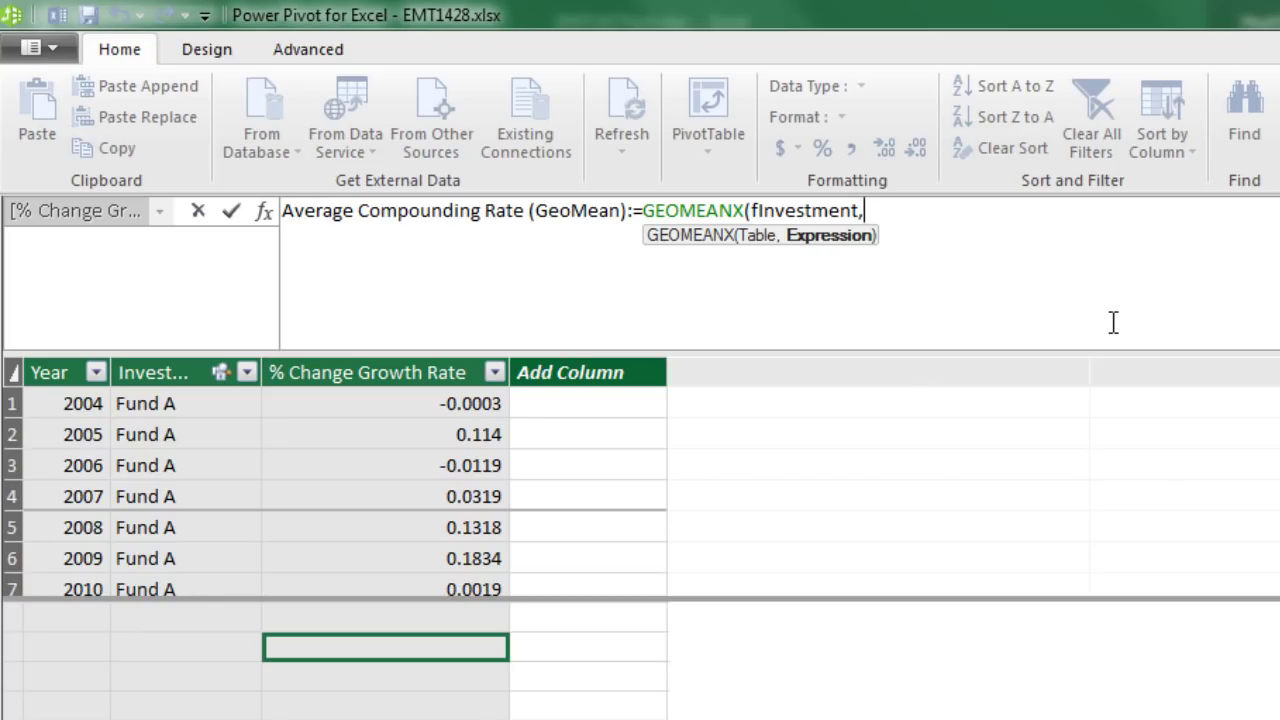
Set the GEOMEANX expression to fInvestment[% Change Growth Rate]+1 and commit the measure
{"action": "type", "text": "fi"}
{"action": "key", "text": "Down"}
{"action": "key", "text": "Down"}
{"action": "key", "text": "Down"}
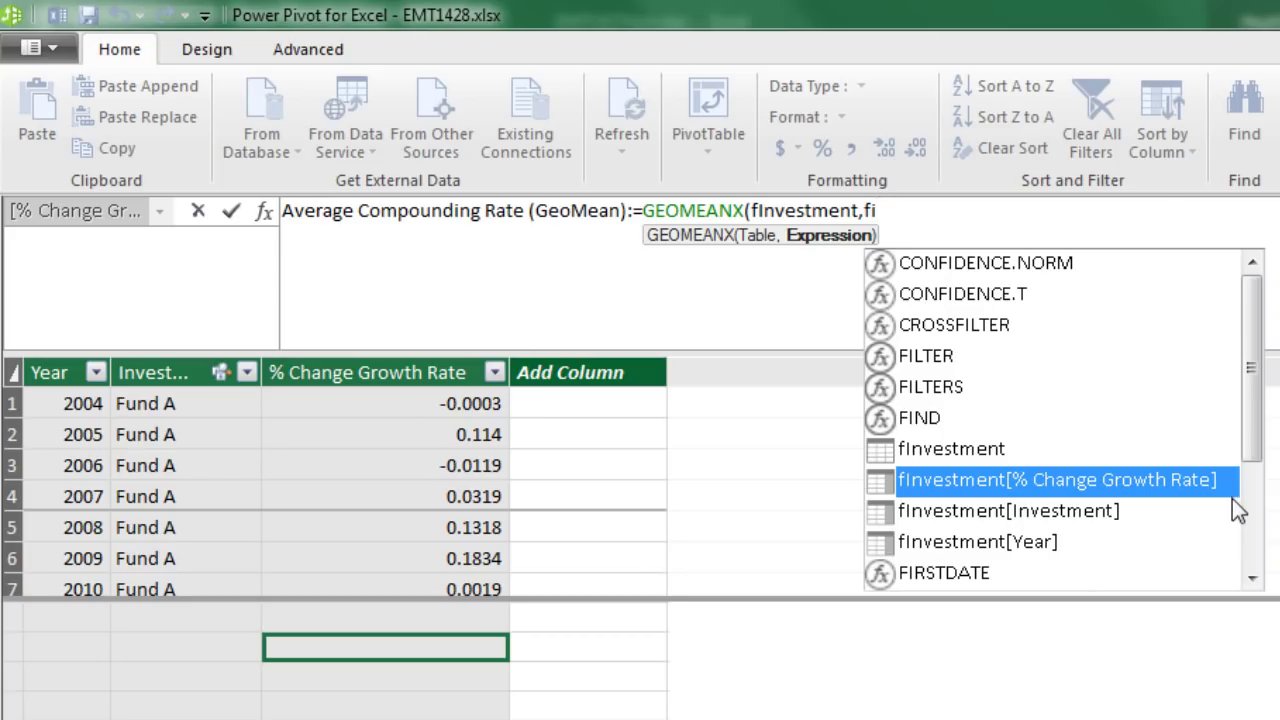
{"action": "double_click", "coordinate": [1223, 470]}
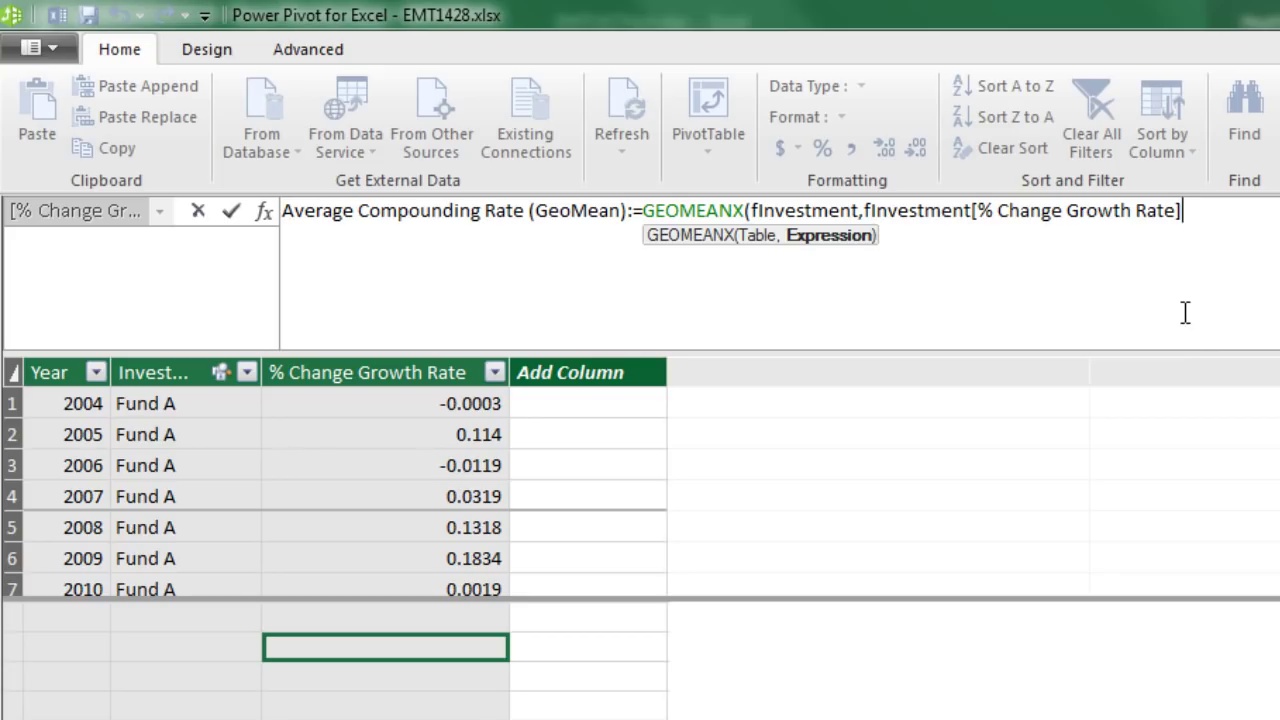
{"action": "type", "text": "+1"}
{"action": "type", "text": ")"}
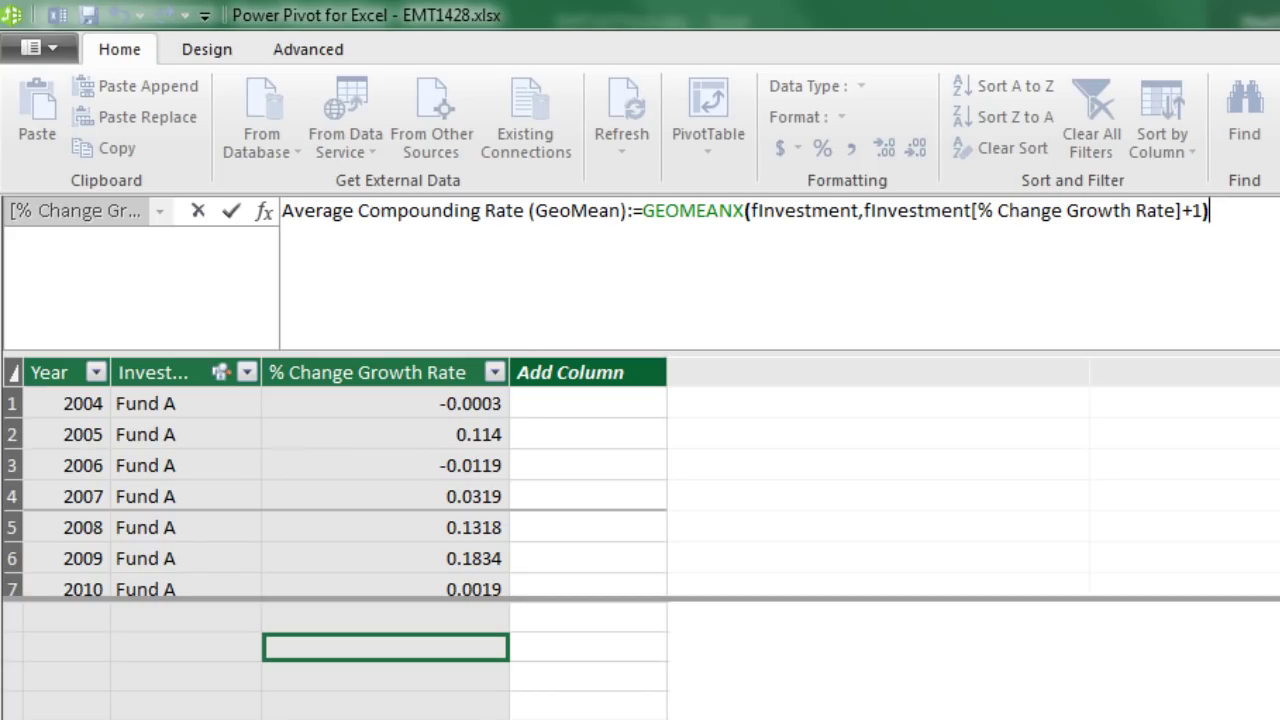
{"action": "key", "text": "Return"}
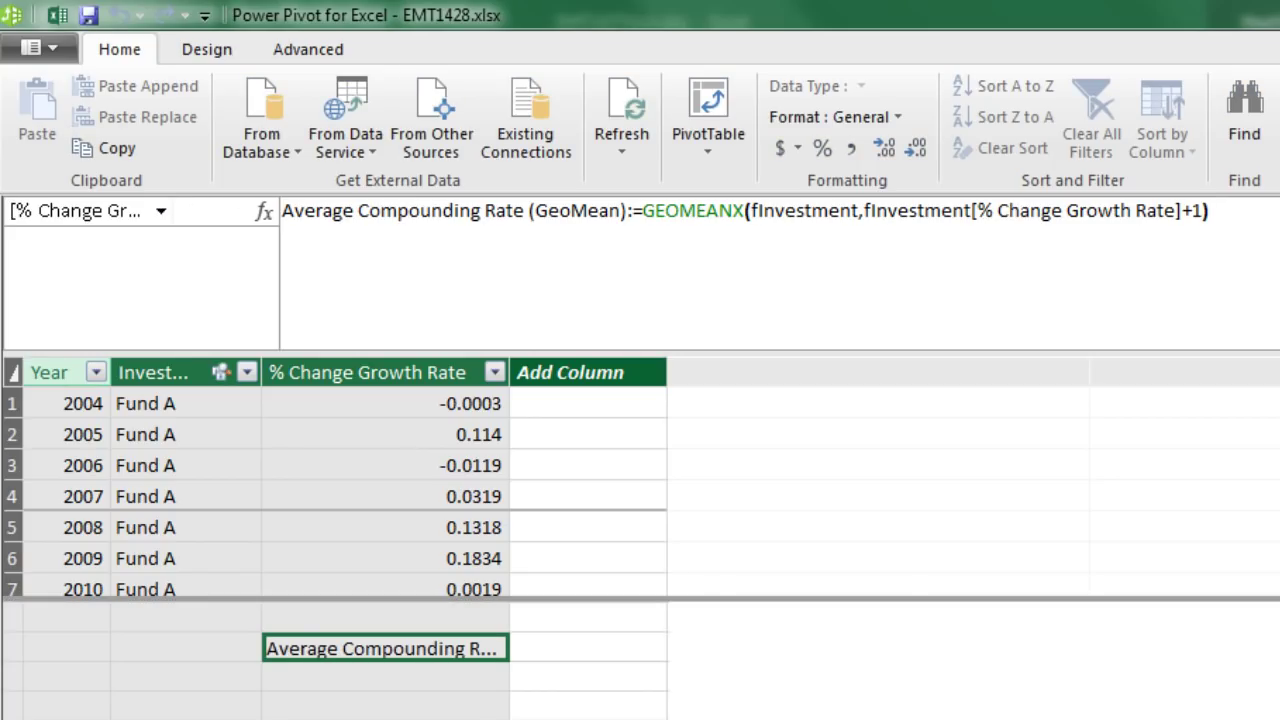
Switch to the Excel worksheet and add the Average Compounding Rate (GeoMean) measure to the PivotTable's values
{"action": "key", "text": "alt+Tab"}
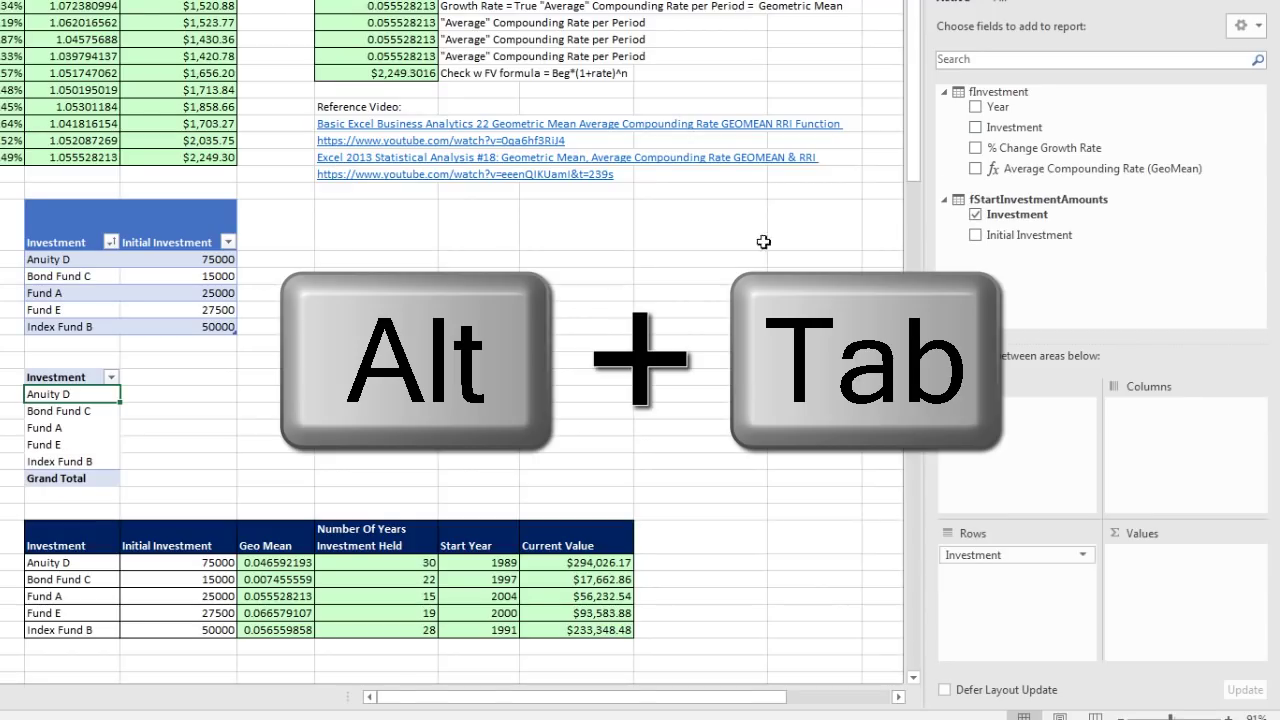
{"action": "left_click_drag", "start_coordinate": [1030, 168], "coordinate": [1166, 582]}
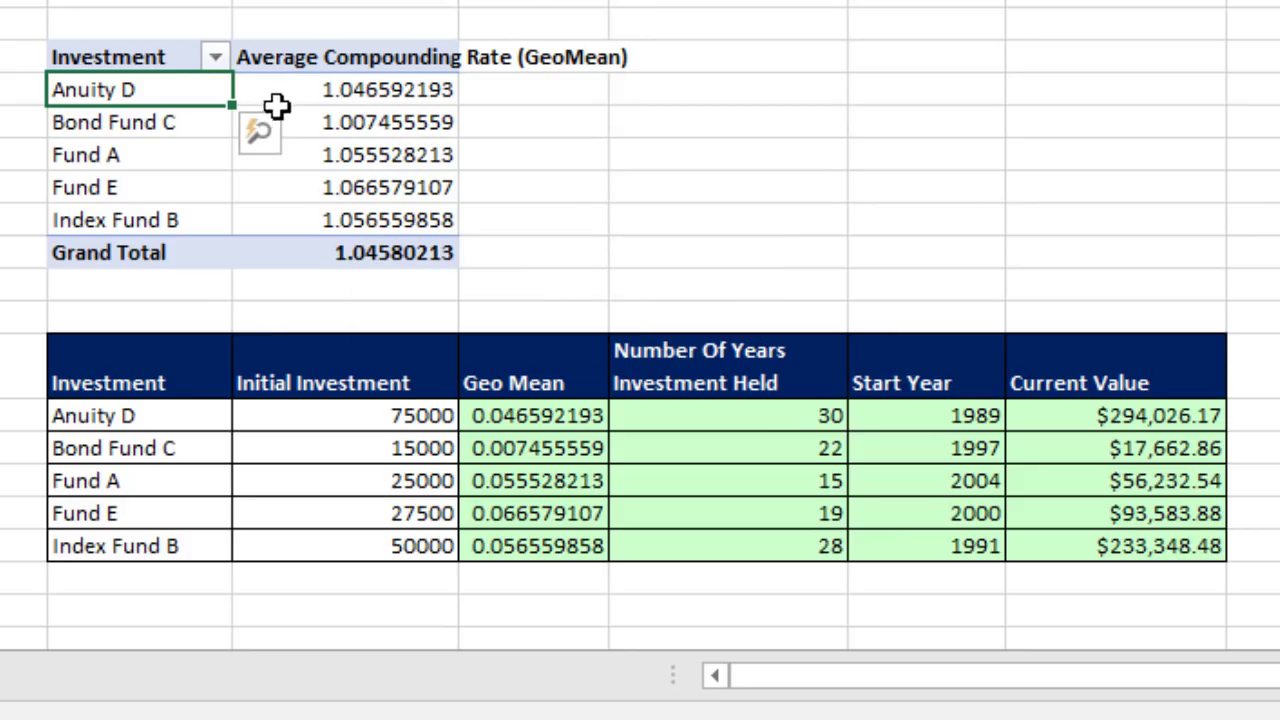
{"action": "mouse_move", "coordinate": [455, 115]}
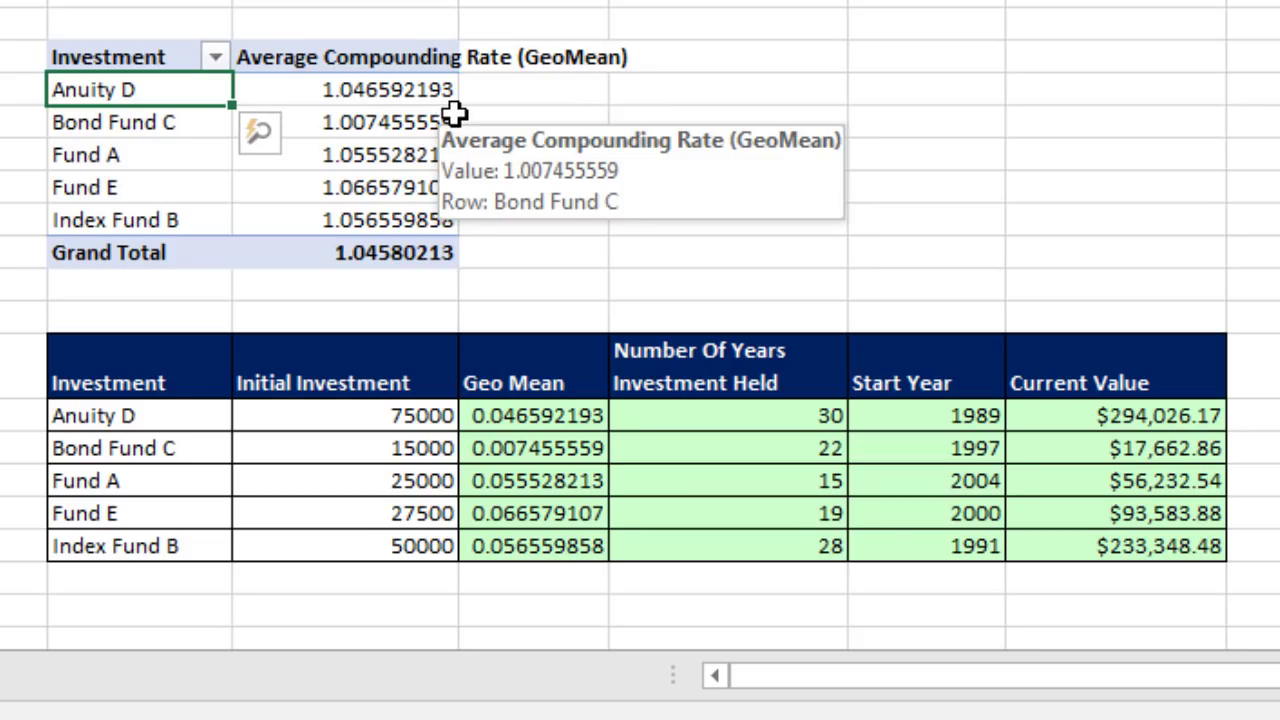
Return to Power Pivot, select the Average Compounding Rate (GeoMean) measure and widen its column to show the full measure name
{"action": "key", "text": "alt+Tab"}
{"action": "left_click", "coordinate": [466, 648]}
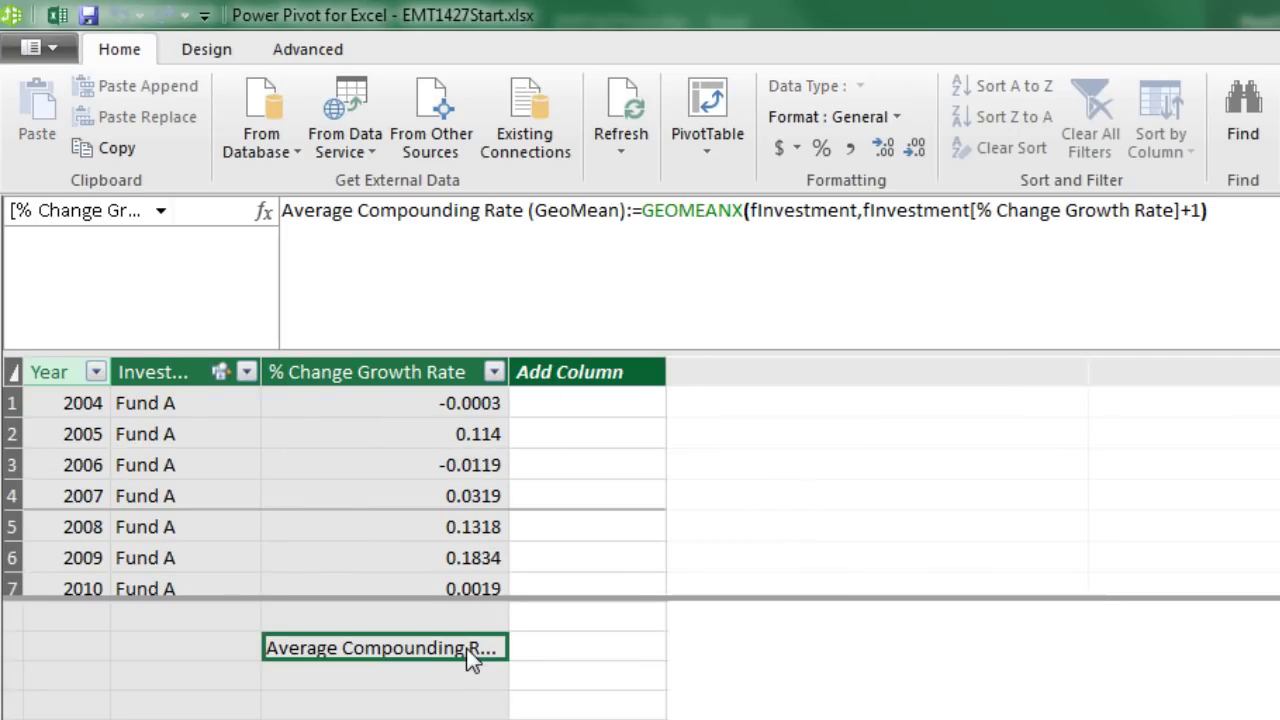
{"action": "left_click_drag", "start_coordinate": [509, 371], "coordinate": [774, 371]}
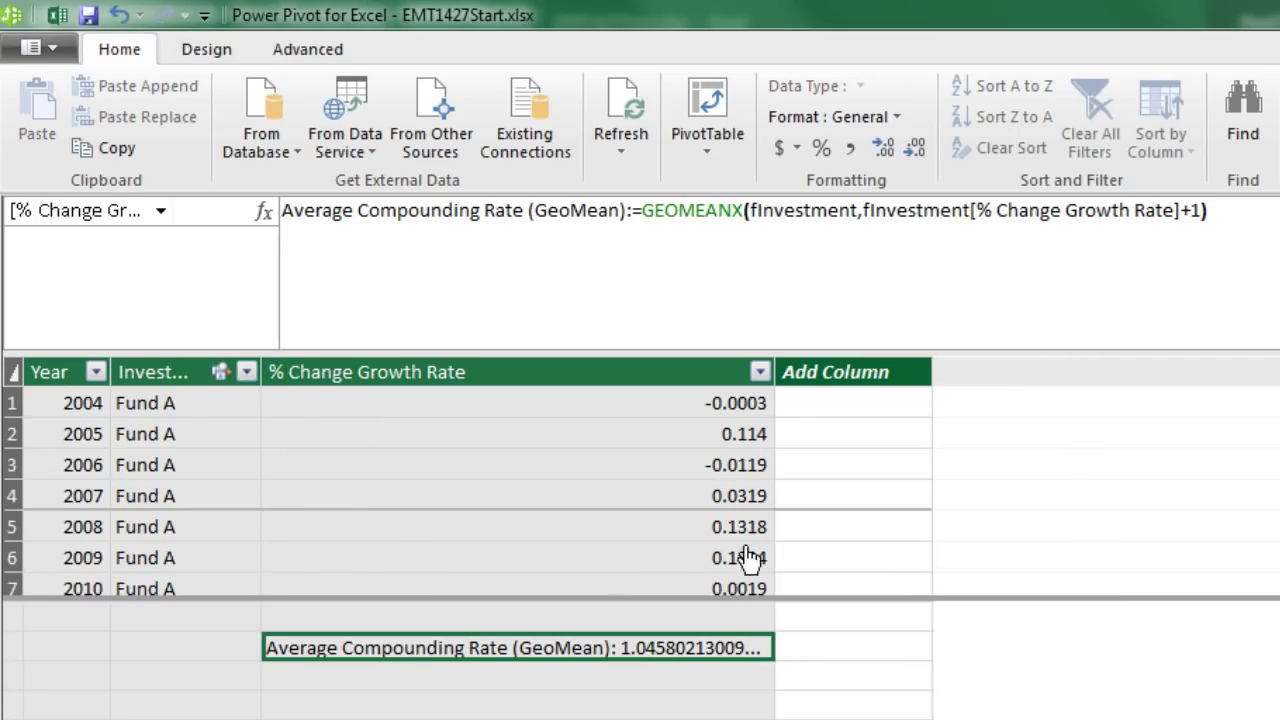
Subtract 1 from the GEOMEANX result in the Average Compounding Rate (GeoMean) formula, commit it and switch to the Excel PivotTable
{"action": "left_click", "coordinate": [1208, 211]}
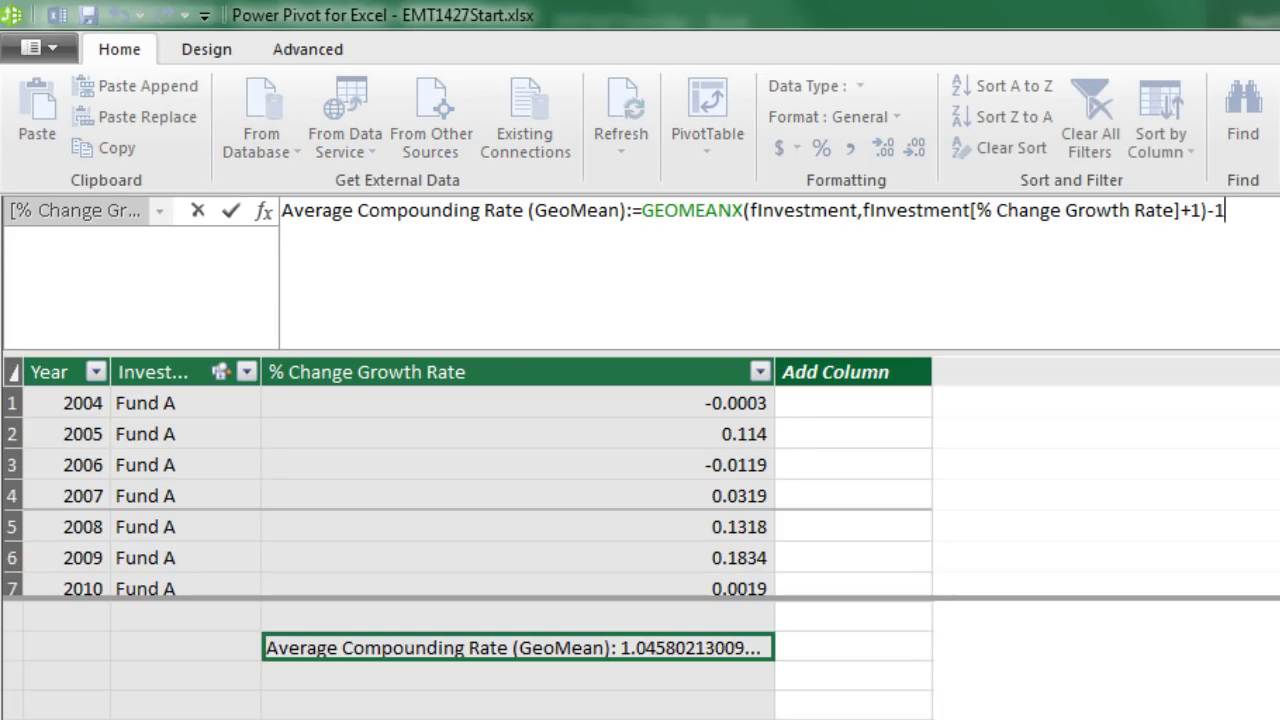
{"action": "key", "text": "Return"}
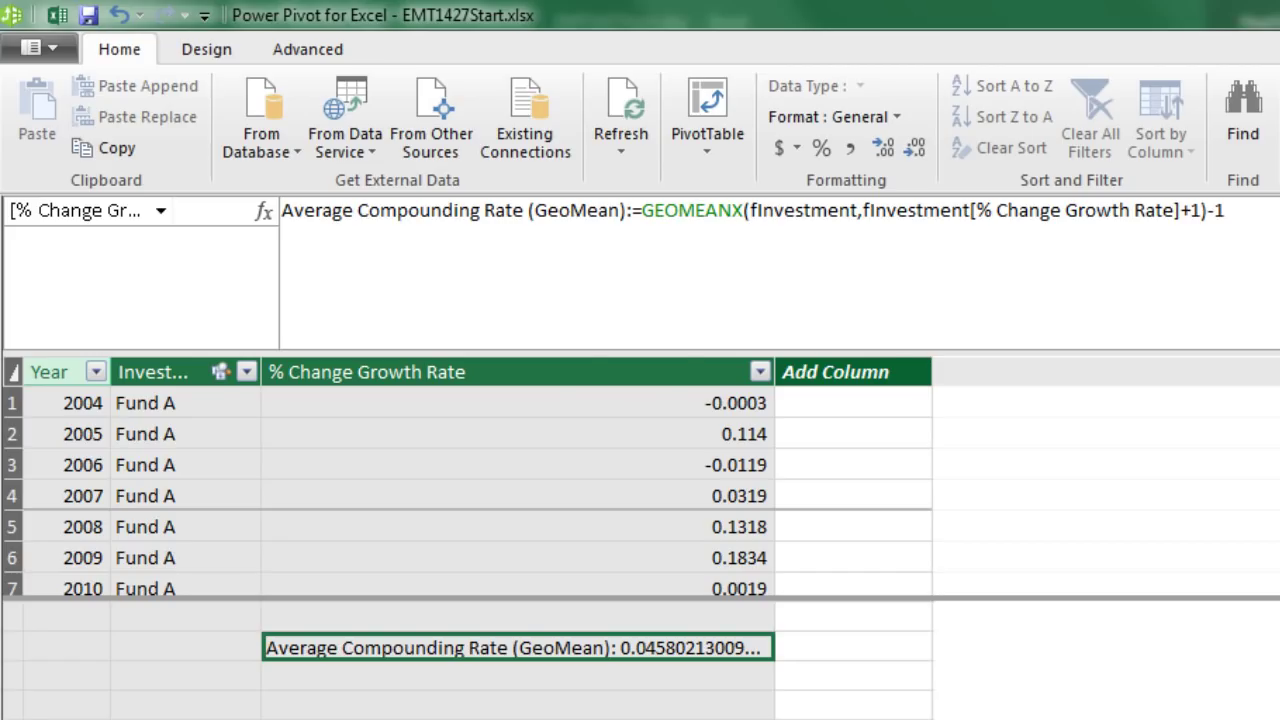
{"action": "key", "text": "alt+Tab"}
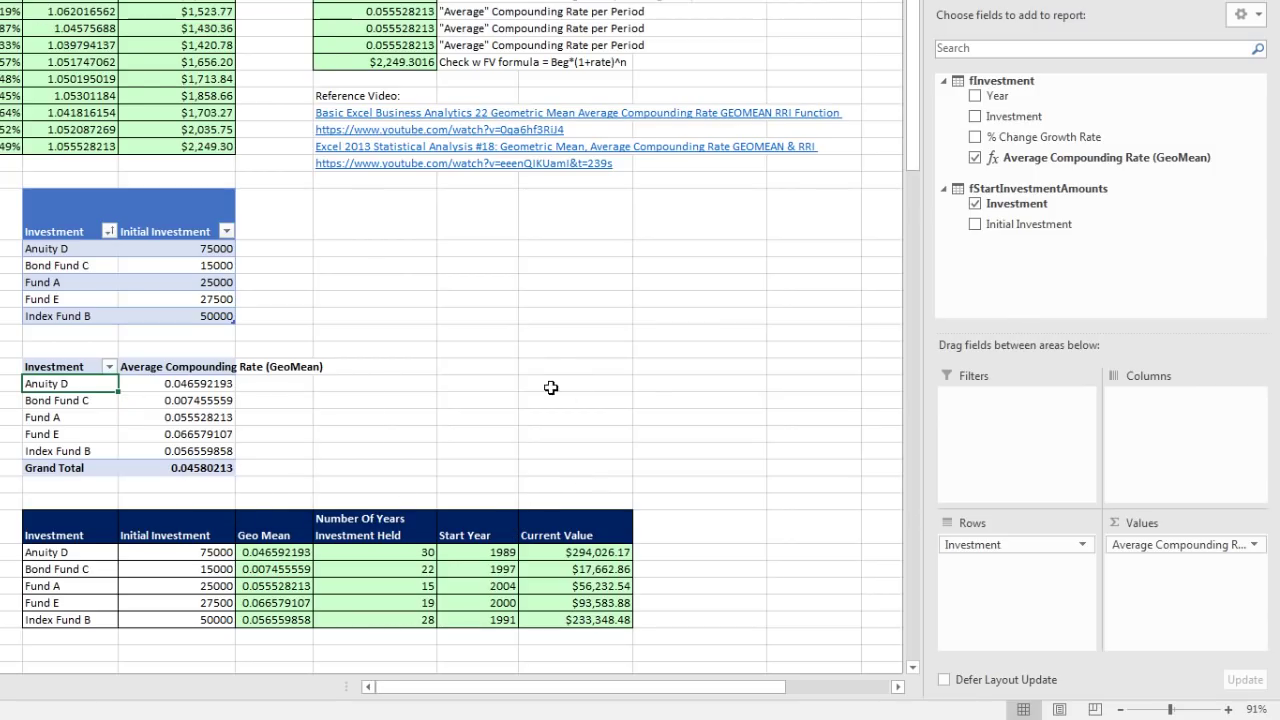
Return to Power Pivot, format the Average Compounding Rate (GeoMean) measure as Percentage and switch back to the Excel worksheet
{"action": "key", "text": "alt+Tab"}
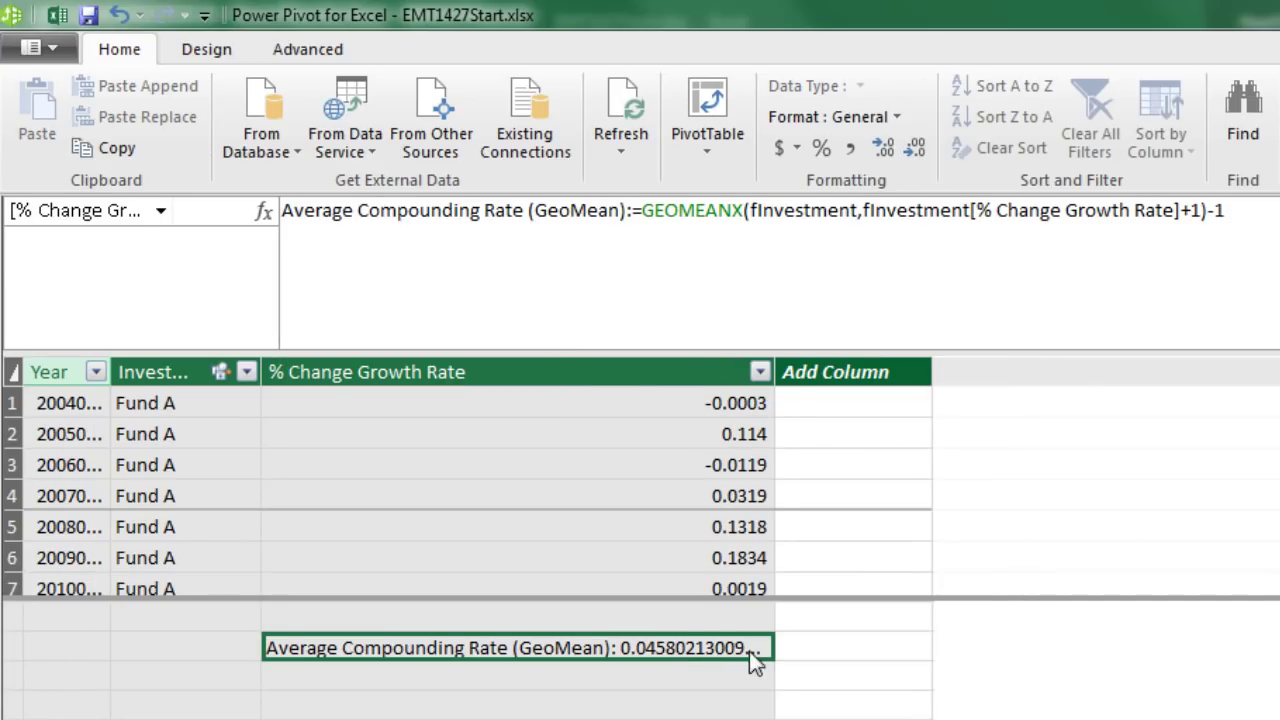
{"action": "left_click", "coordinate": [825, 150]}
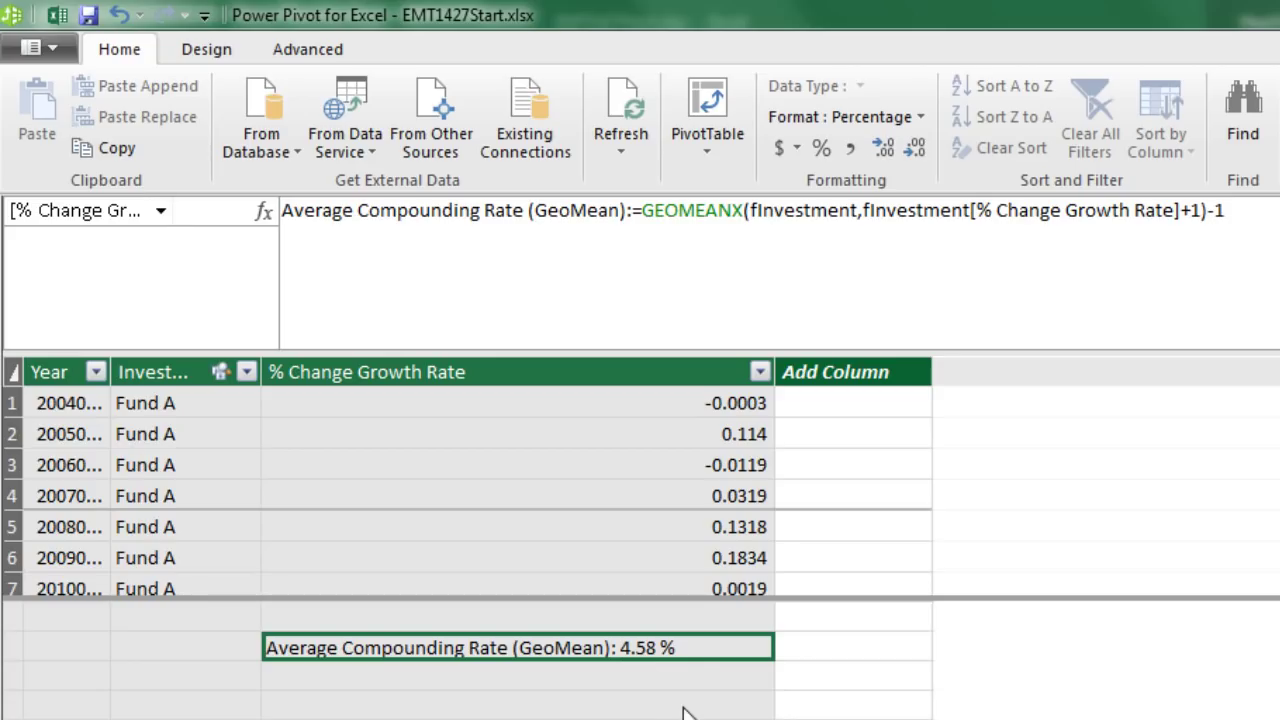
{"action": "key", "text": "alt+Tab"}
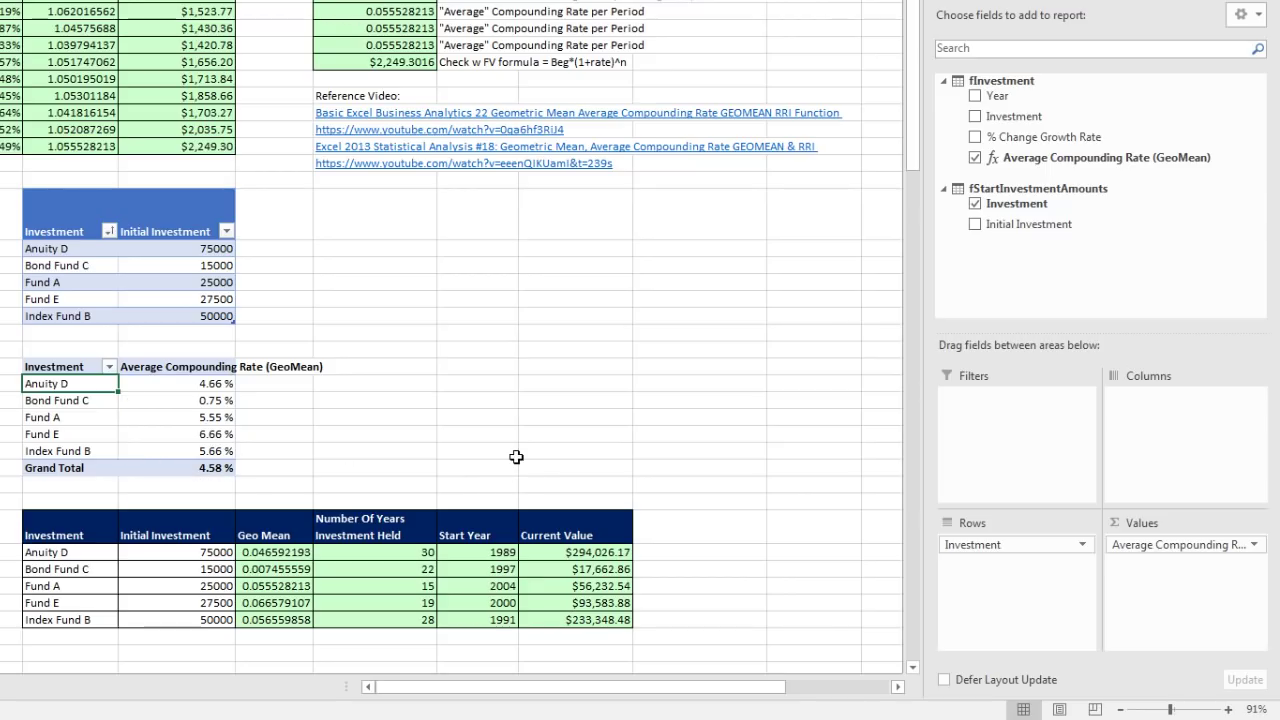
Examine Bond Fund C's average compounding rate in the PivotTable and its yearly growth rates in the source table
{"action": "left_click", "coordinate": [215, 451]}
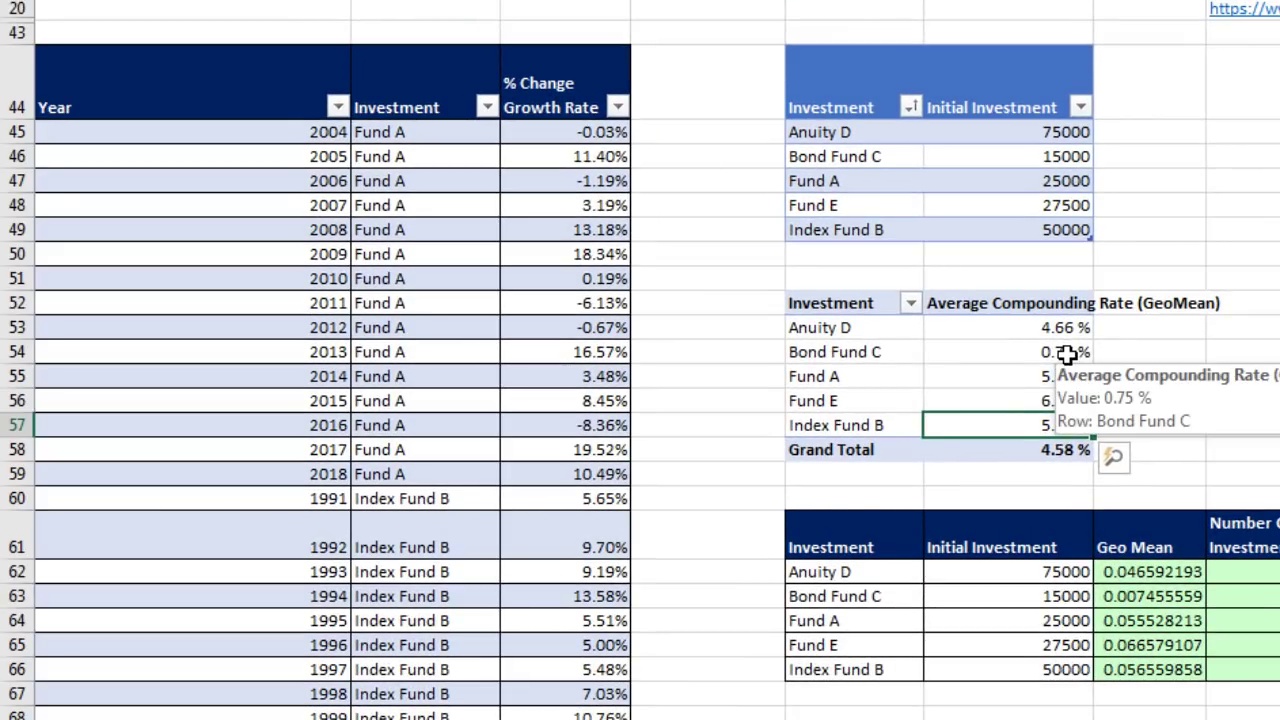
{"action": "left_click", "coordinate": [370, 395]}
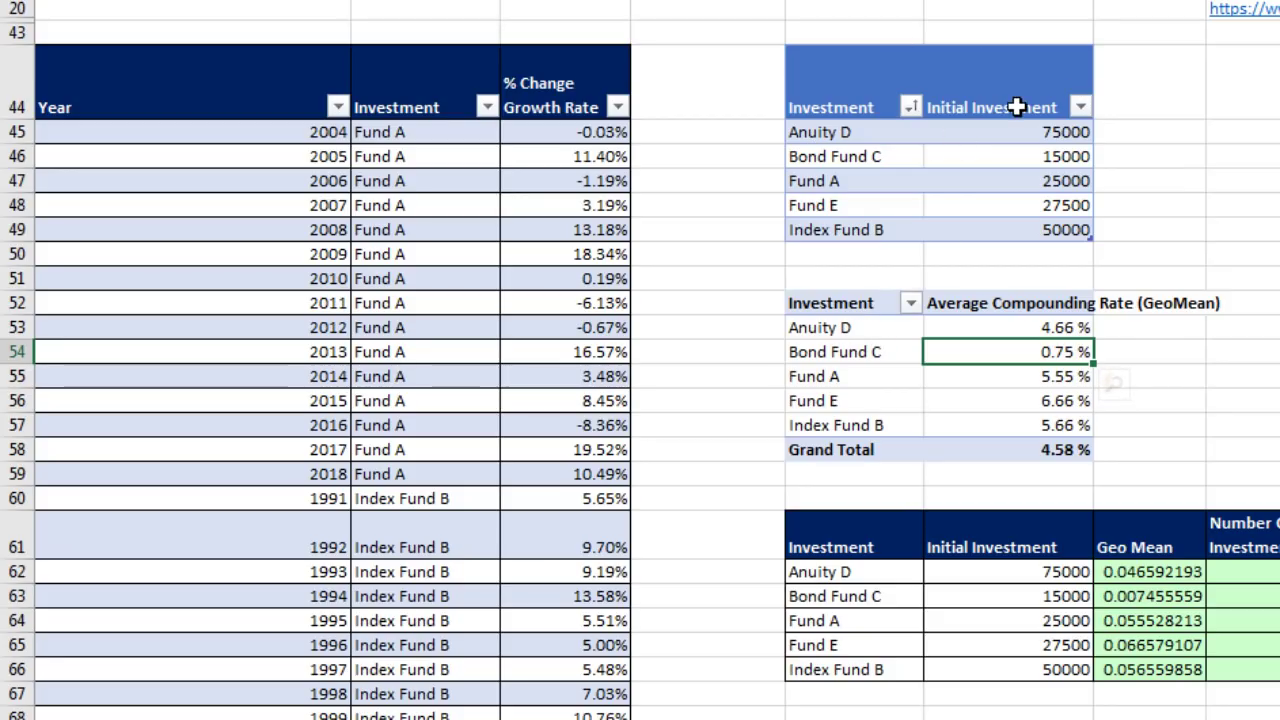
{"action": "left_click", "coordinate": [880, 353]}
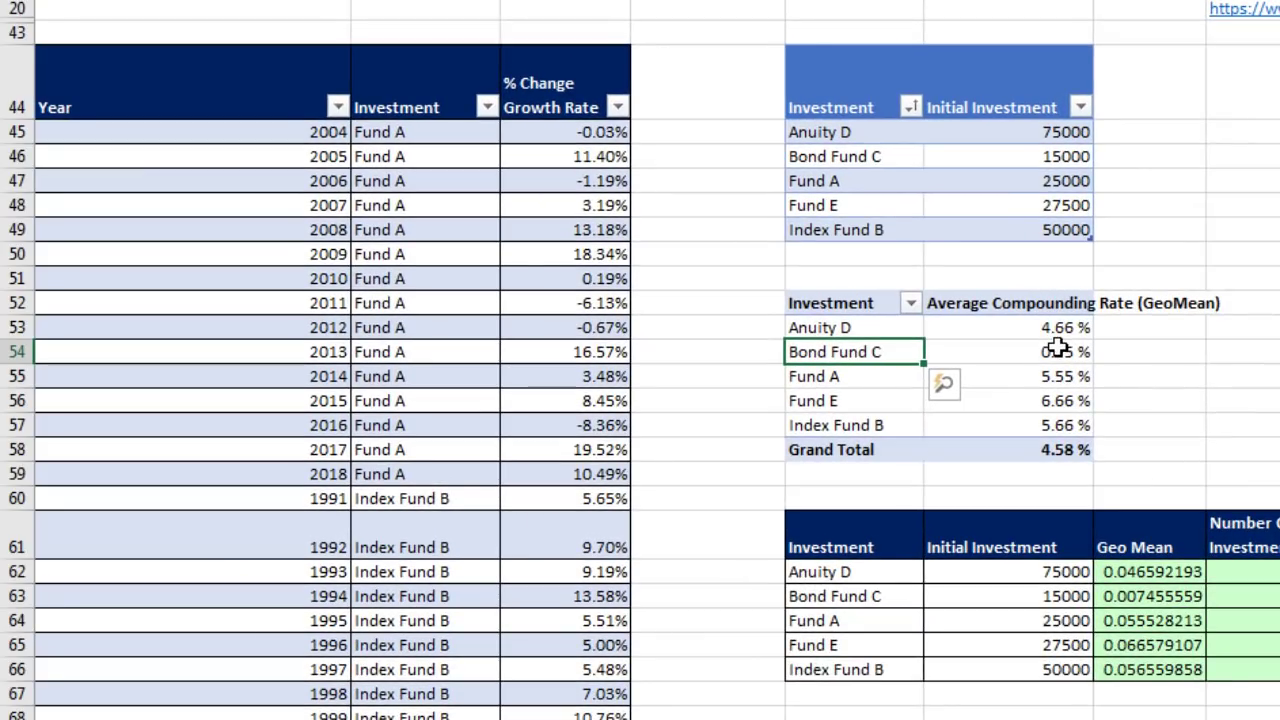
{"action": "left_click", "coordinate": [465, 371]}
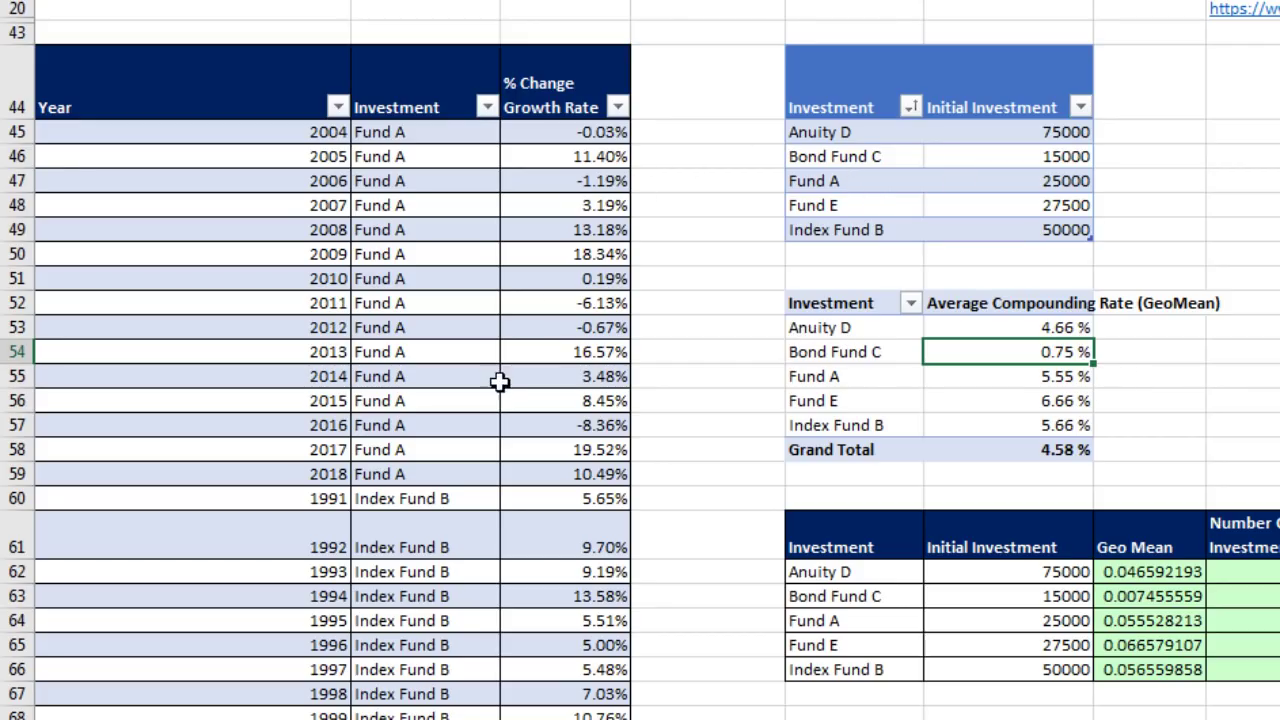
{"action": "scroll", "coordinate": [500, 380], "scroll_direction": "down", "scroll_amount": 15}
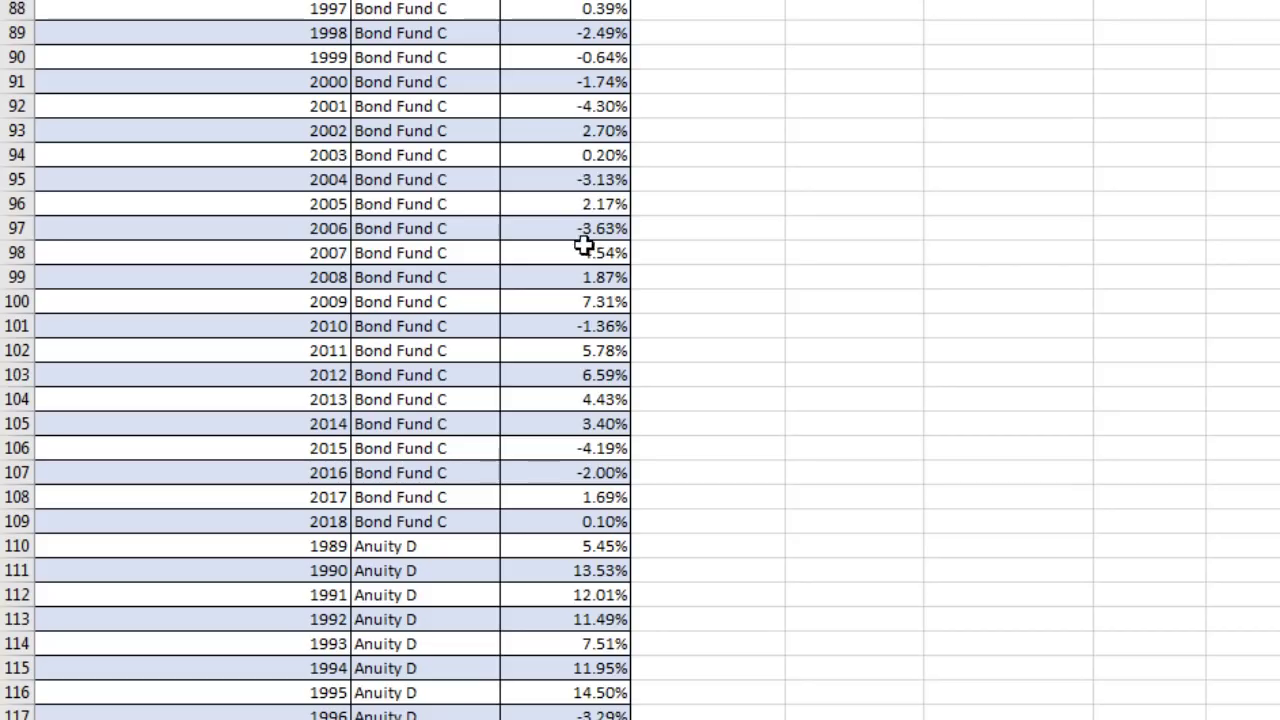
{"action": "scroll", "coordinate": [625, 600], "scroll_direction": "up", "scroll_amount": 14}
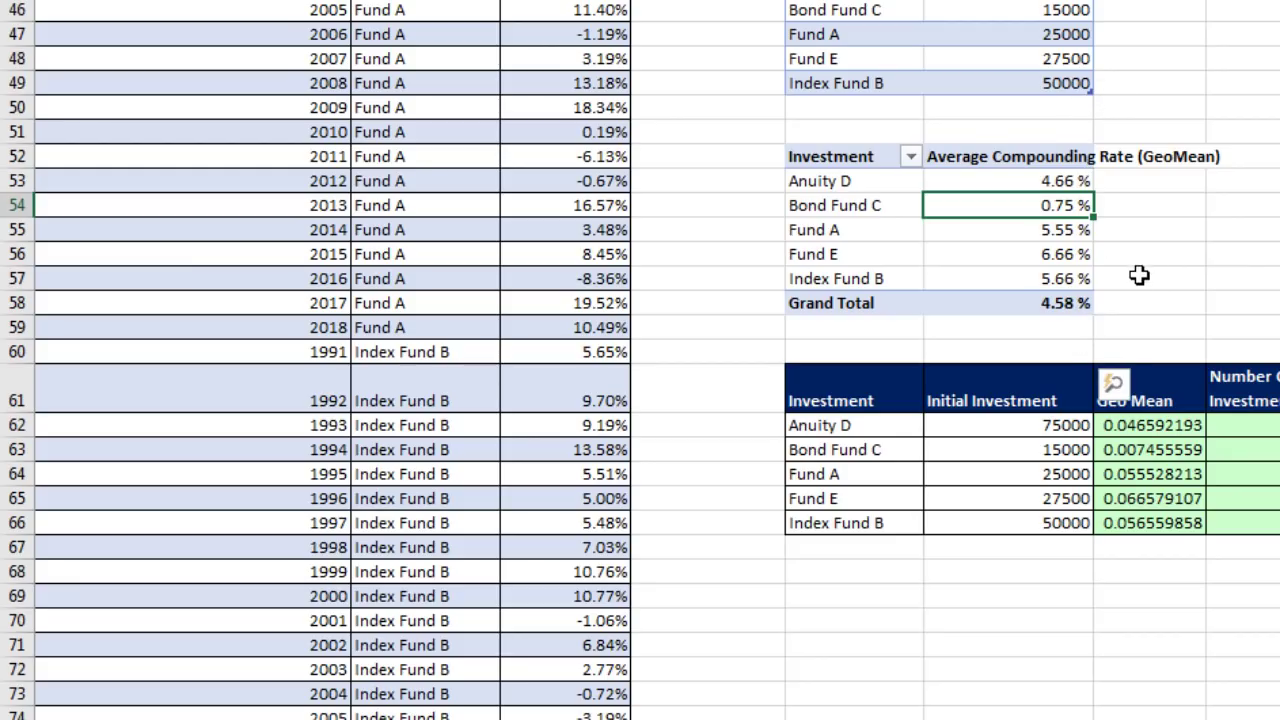
Switch to Power Pivot and start a measure named Number of Years Invetsed with the COUNTROWS function below the GeoMean measure
{"action": "key", "text": "alt+Tab"}
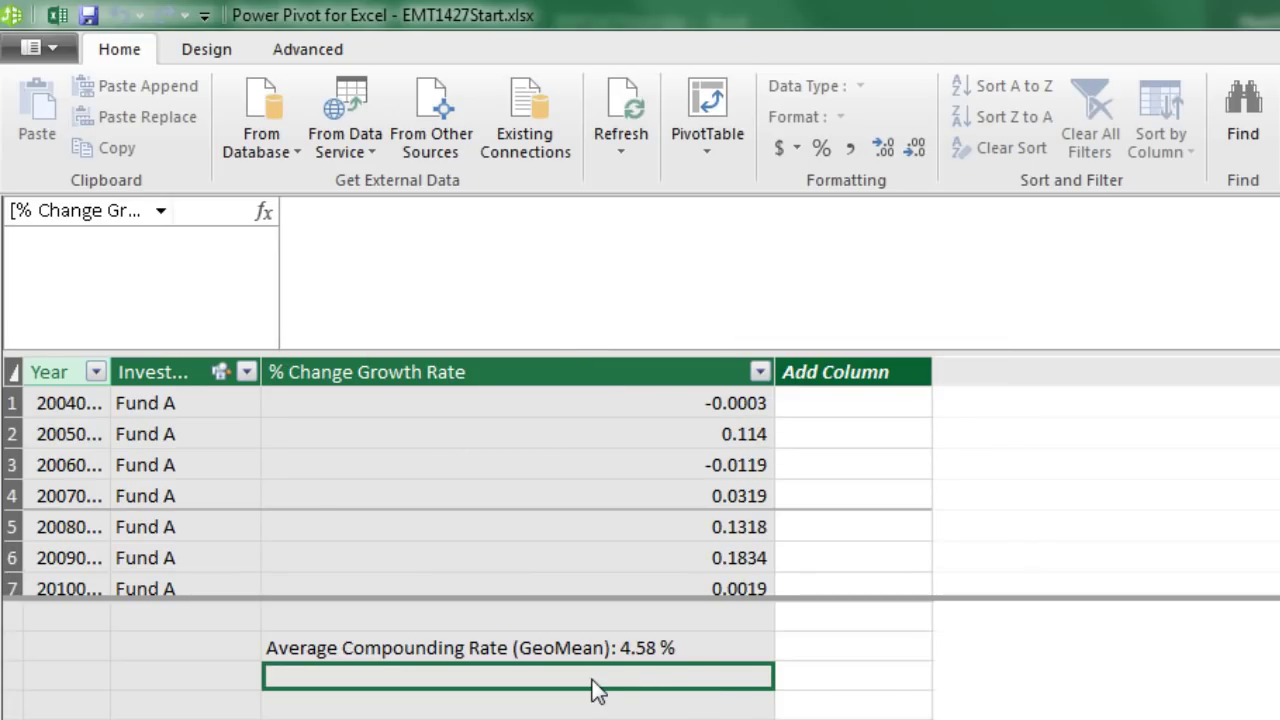
{"action": "type", "text": "Number of Years Invetsed:="}
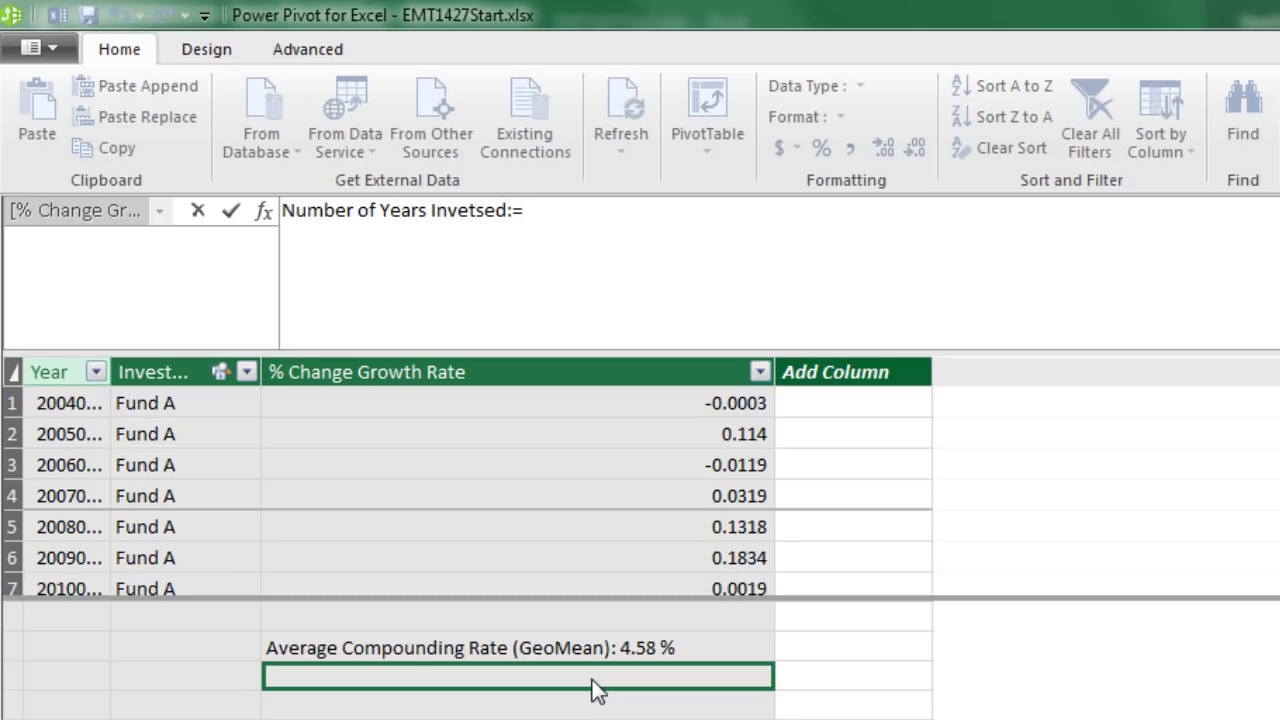
{"action": "type", "text": "cou"}
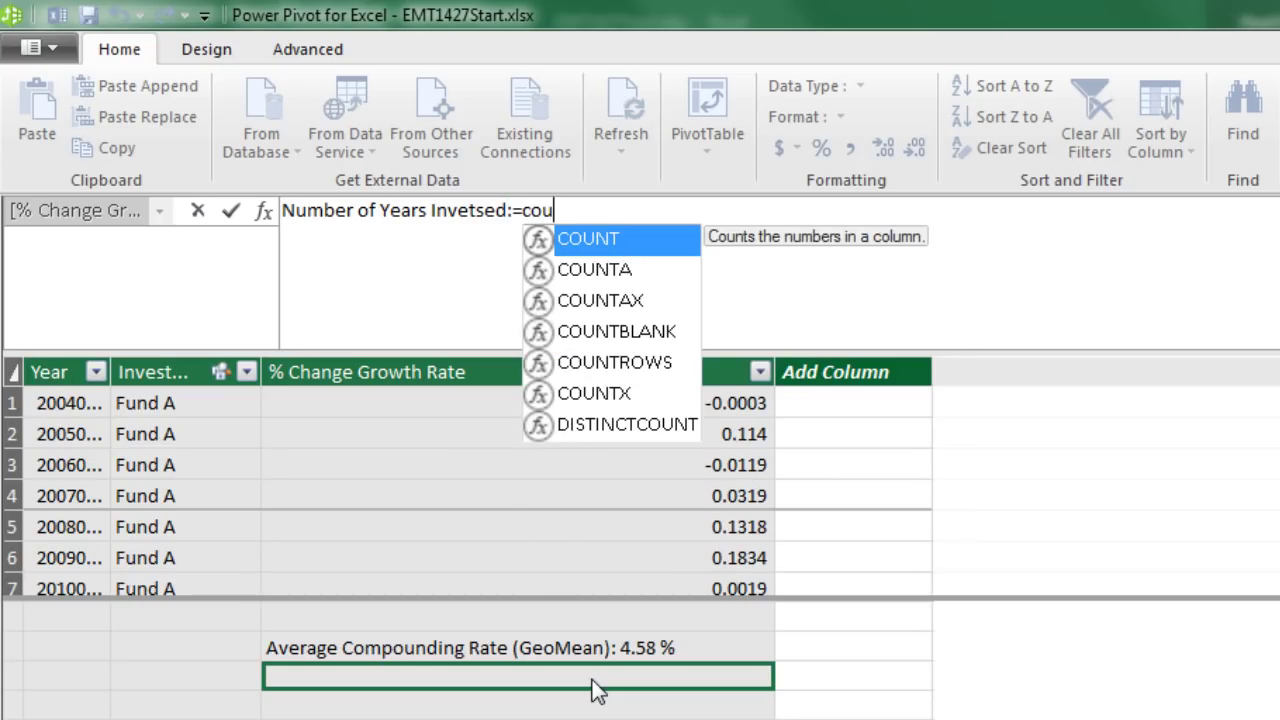
{"action": "type", "text": "ntr"}
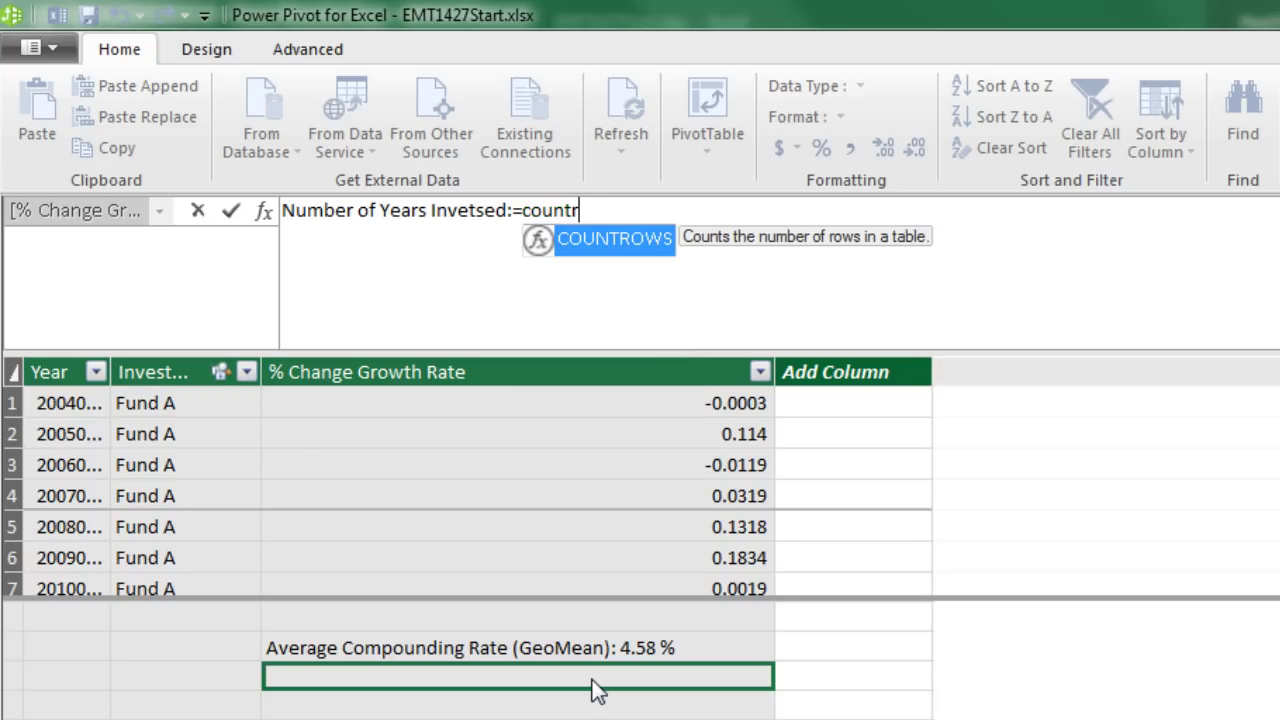
{"action": "key", "text": "Tab"}
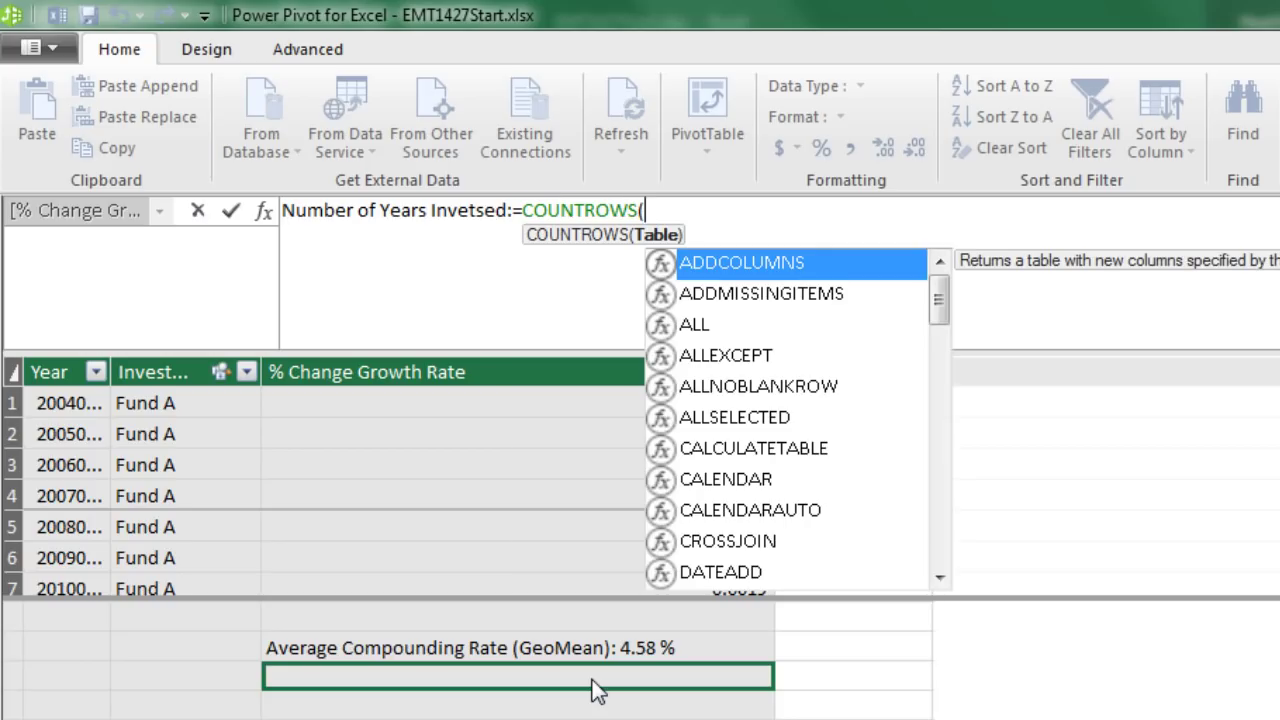
Use fInvestment as the table argument of COUNTROWS and commit the measure
{"action": "type", "text": "fi"}
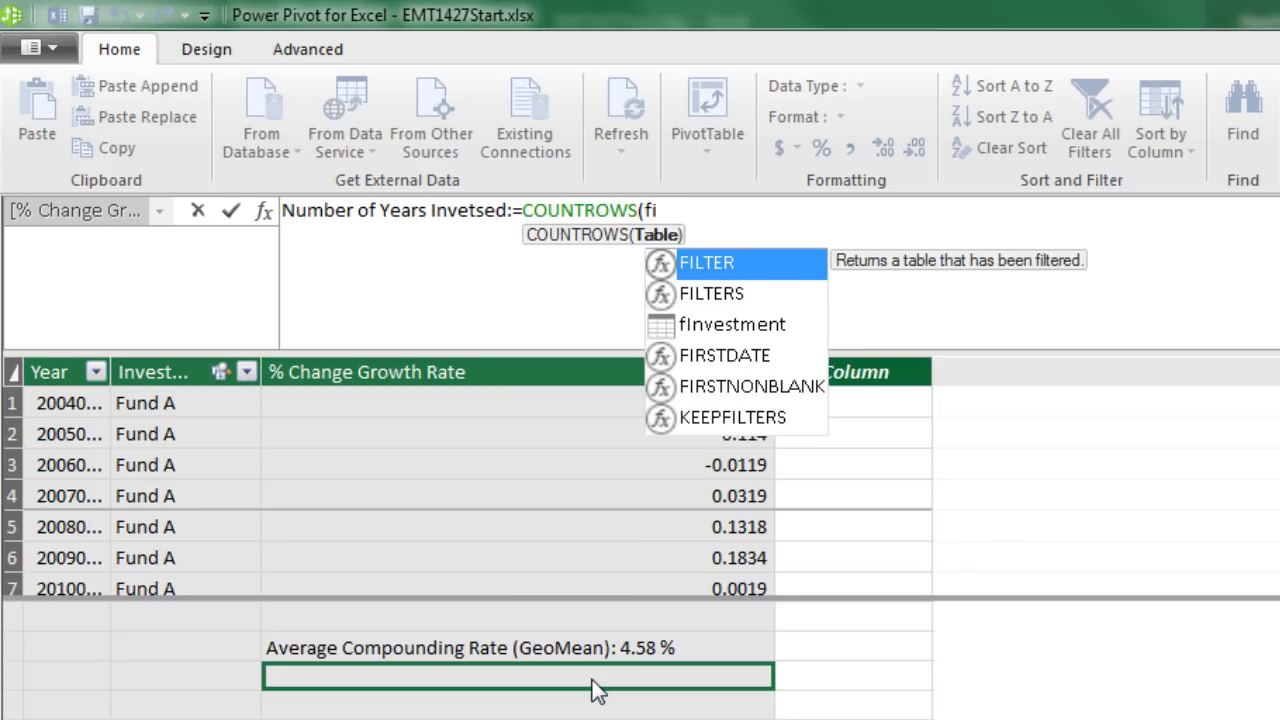
{"action": "key", "text": "Down"}
{"action": "key", "text": "Down"}
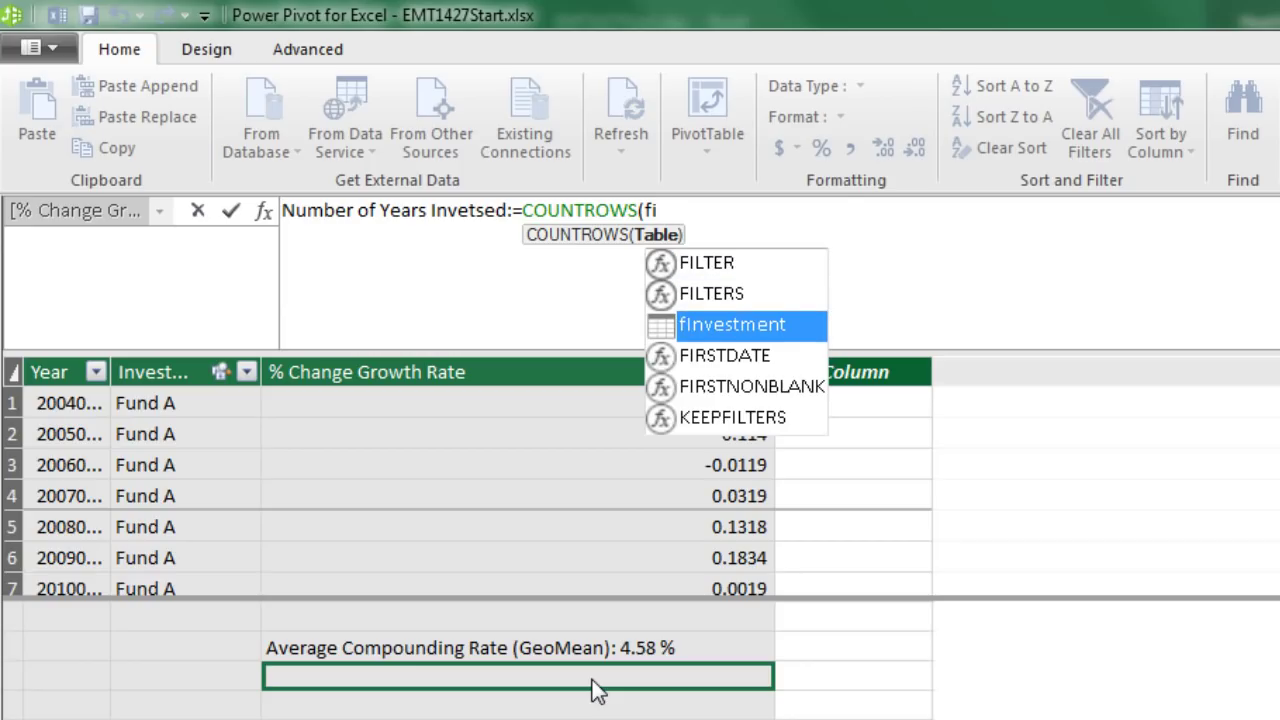
{"action": "key", "text": "Tab"}
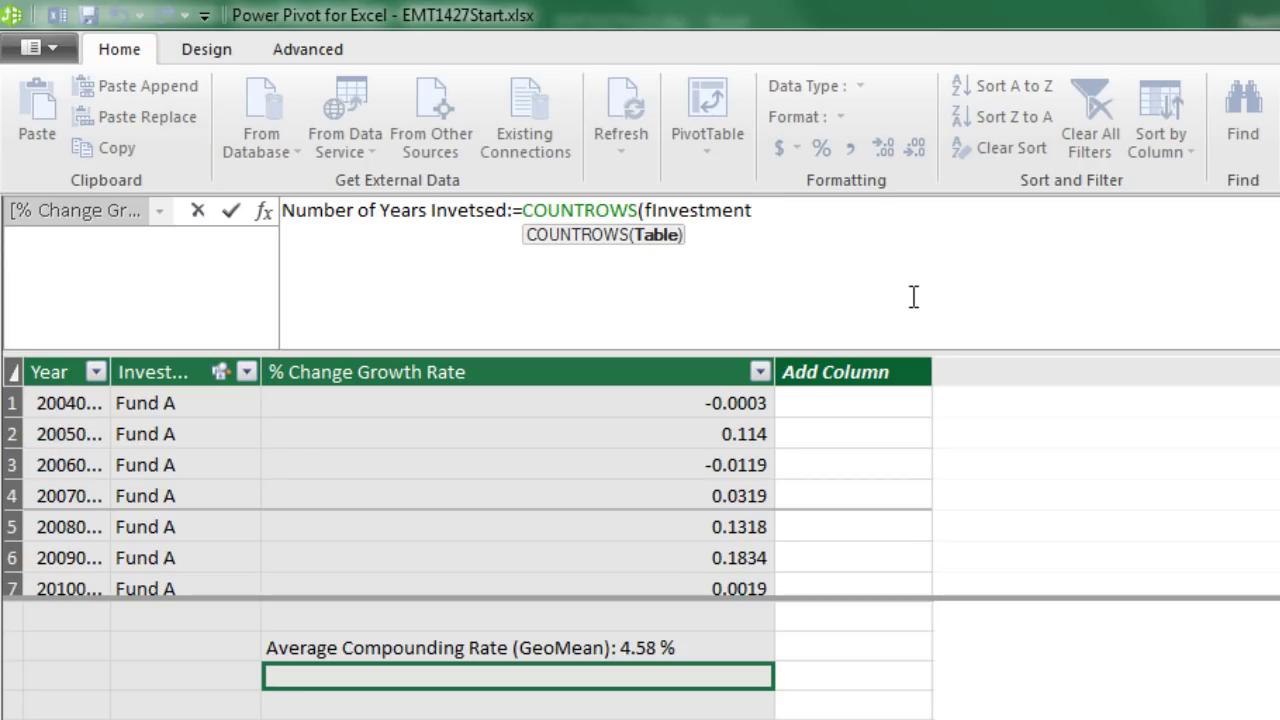
{"action": "type", "text": ")"}
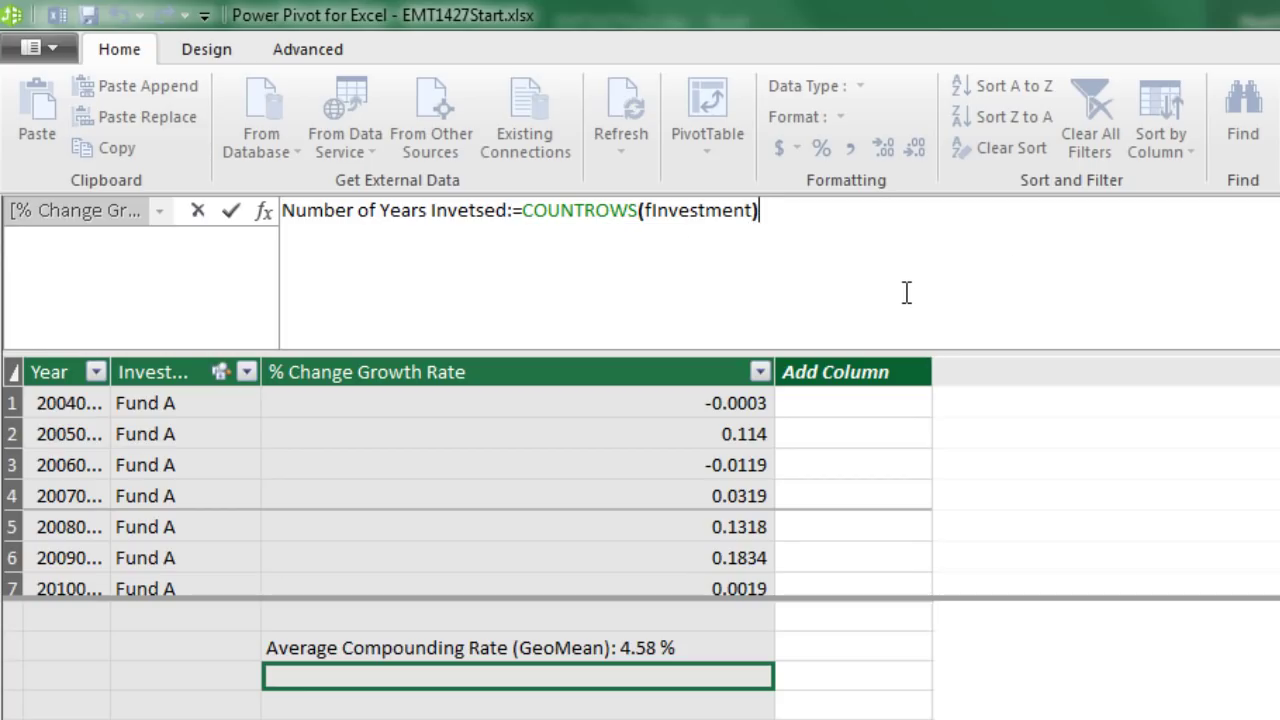
{"action": "key", "text": "Return"}
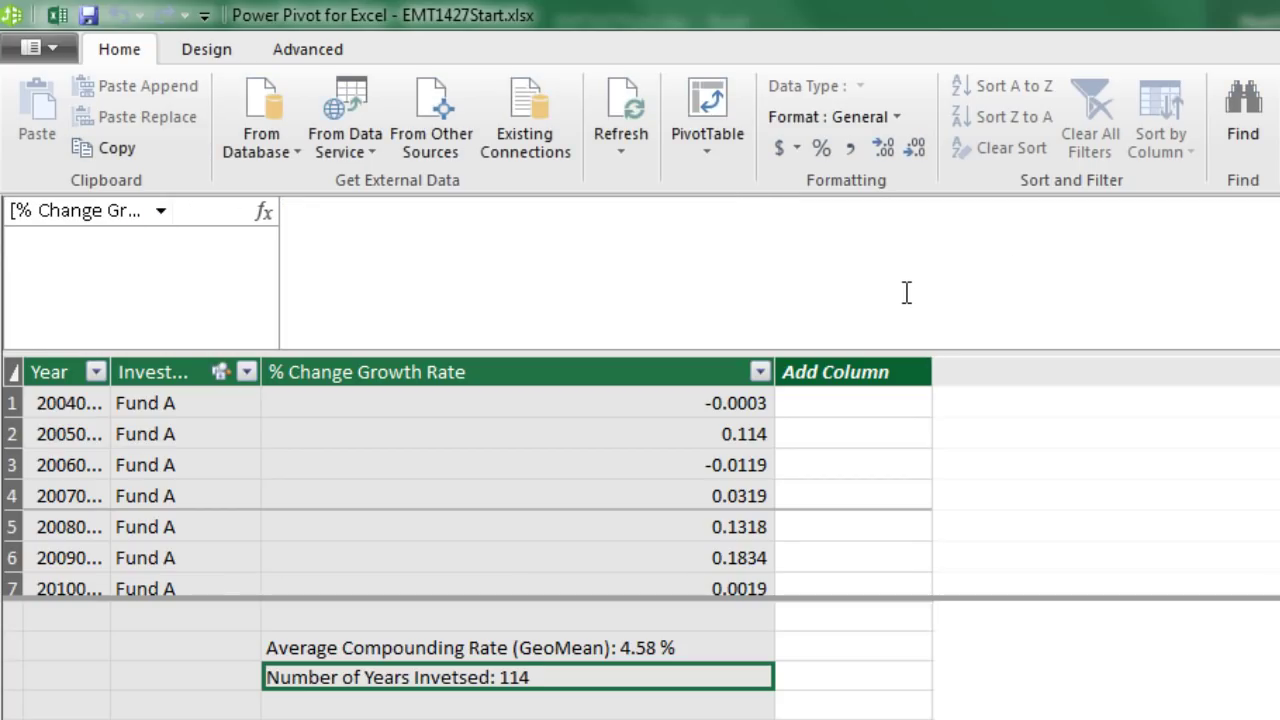
Switch to Excel, try Initial Investment from fStartInvestmentAmounts in the PivotTable's values and remove the field again
{"action": "key", "text": "alt+Tab"}
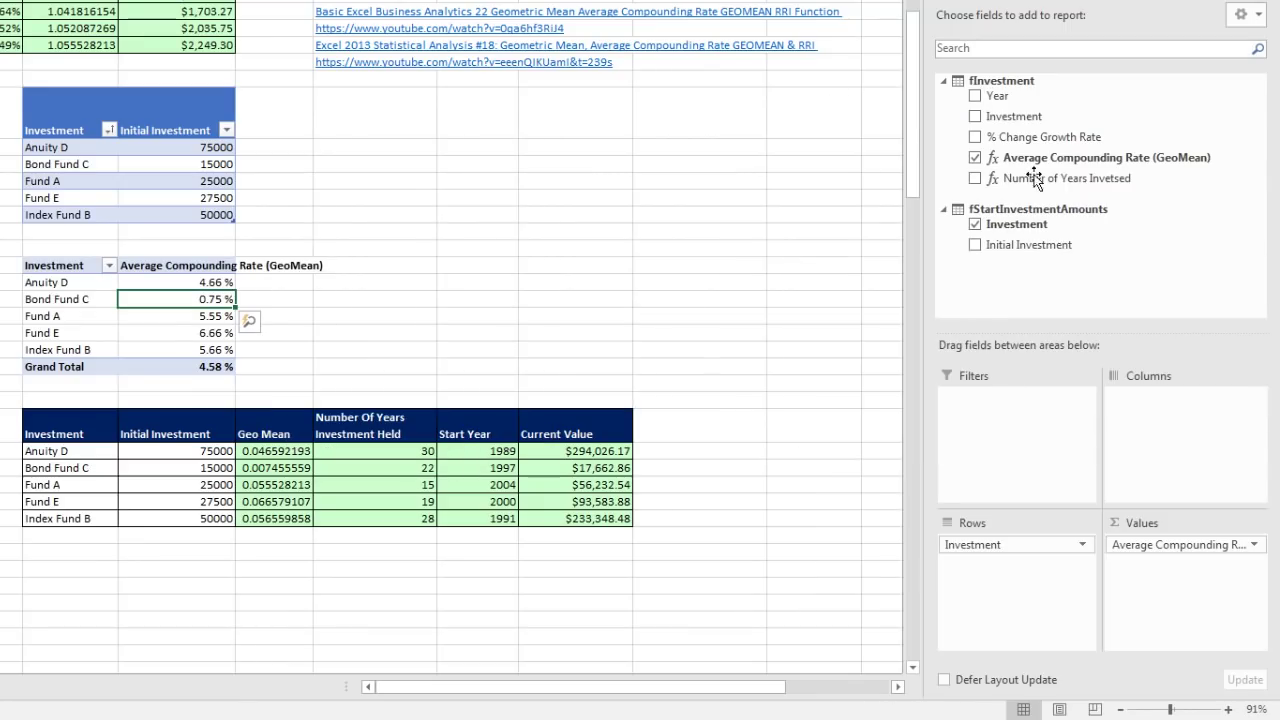
{"action": "left_click_drag", "start_coordinate": [1024, 245], "coordinate": [1172, 576]}
{"action": "key", "text": "ctrl+Down"}
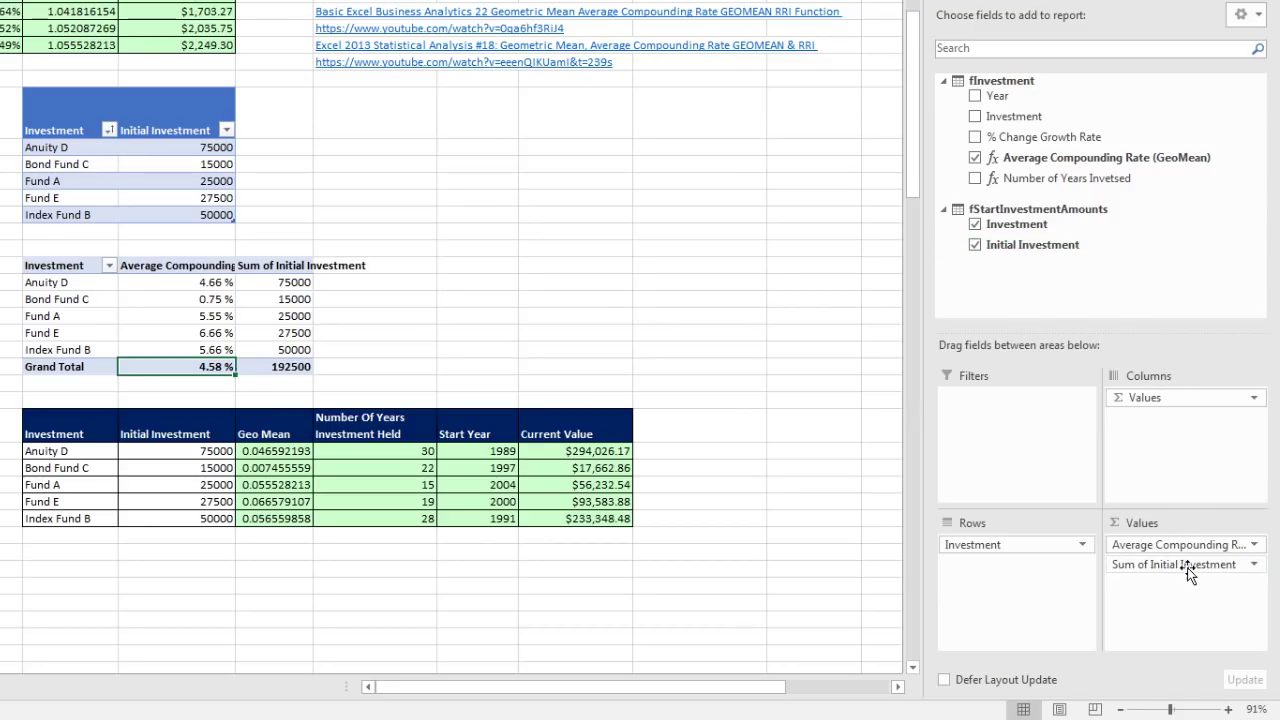
{"action": "left_click", "coordinate": [975, 245]}
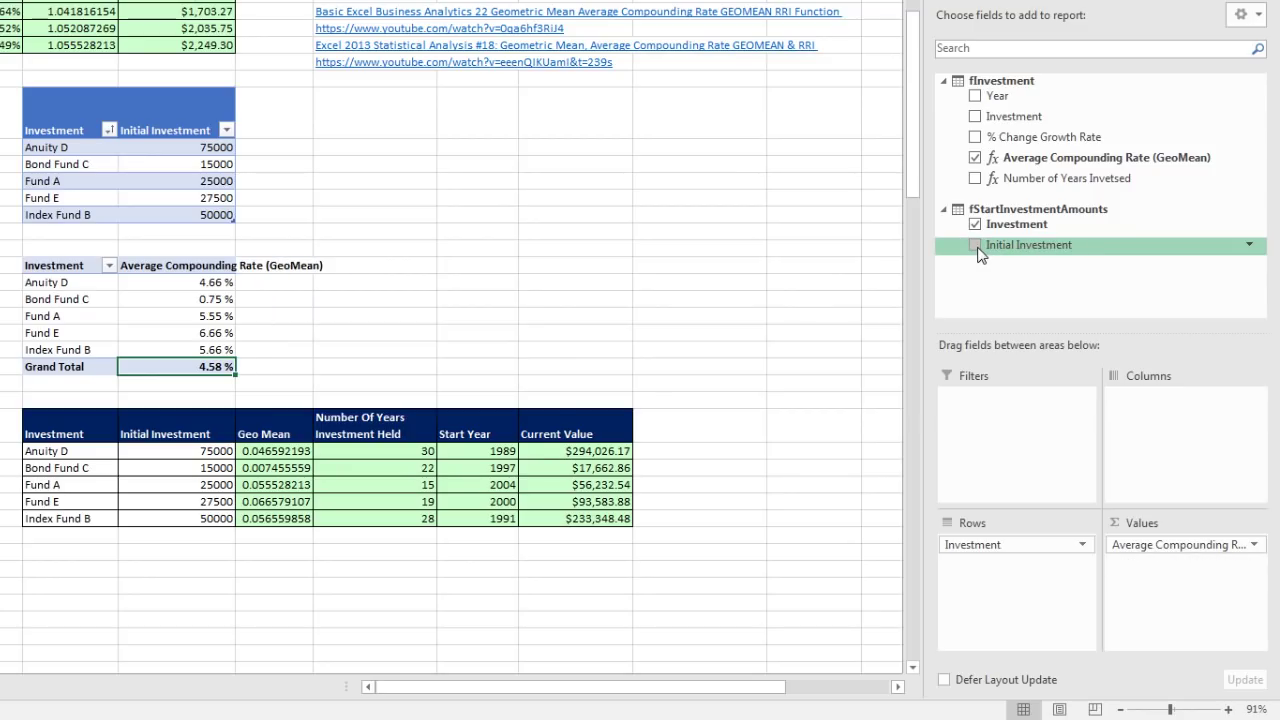
Return to Power Pivot, turn on Show Implicit Measures and open the fStartInvestmentAmounts table
{"action": "key", "text": "alt+Tab"}
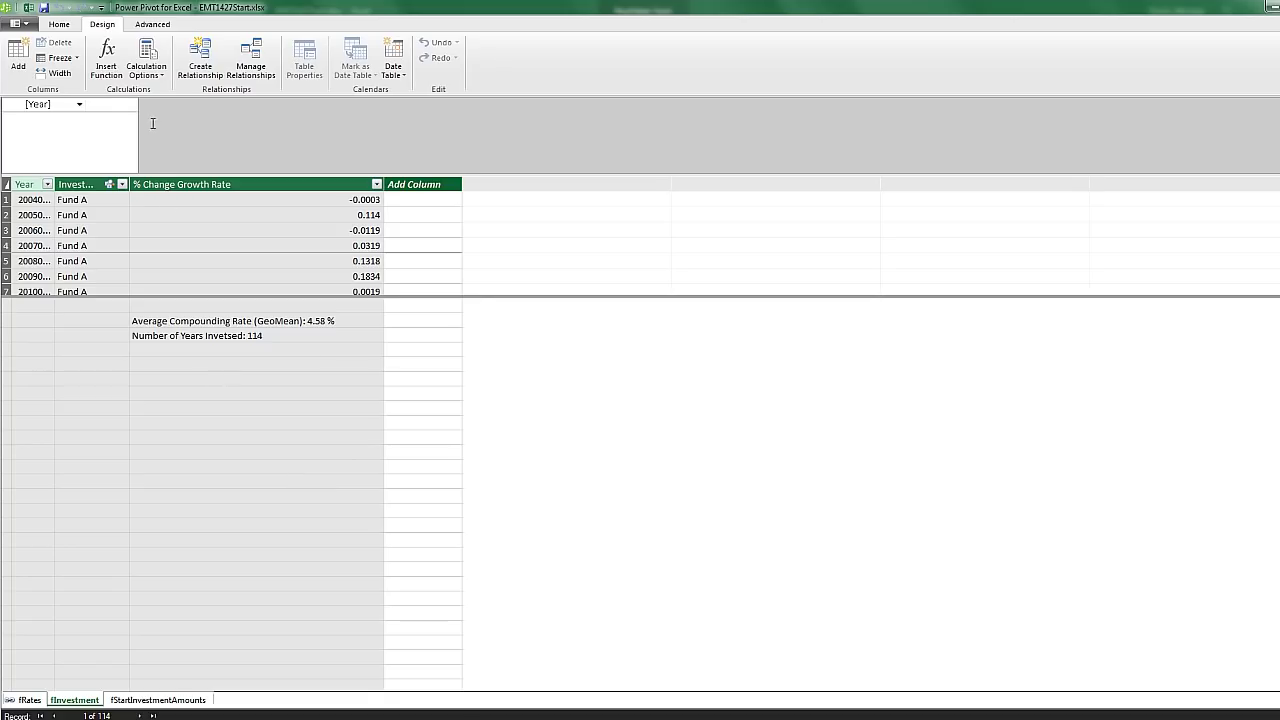
{"action": "left_click", "coordinate": [152, 24]}
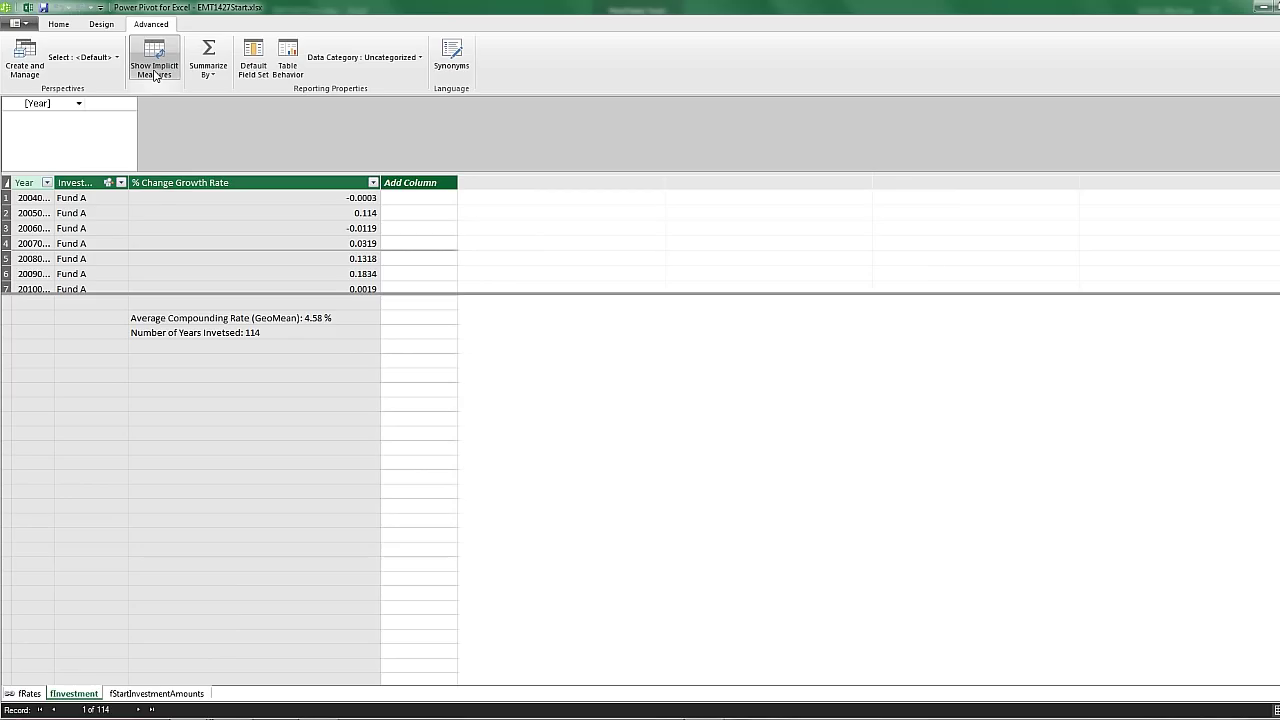
{"action": "left_click", "coordinate": [283, 129]}
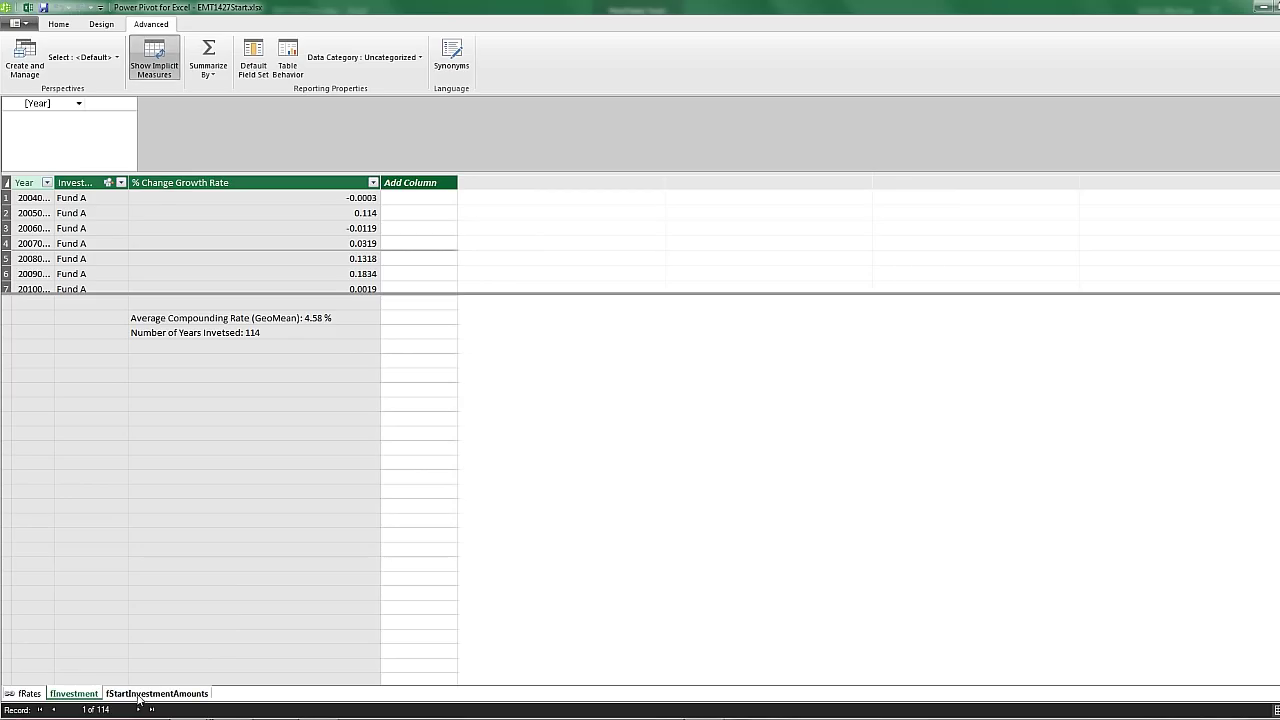
{"action": "left_click", "coordinate": [150, 693]}
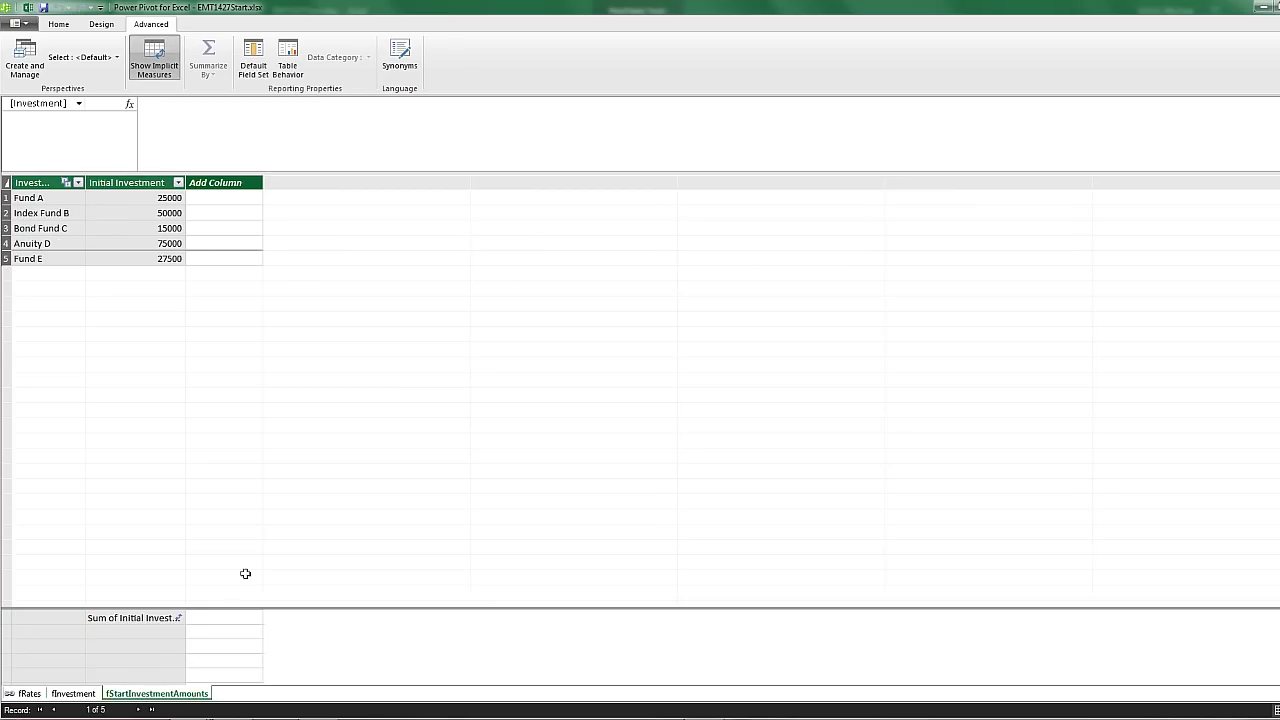
Delete the implicit Sum of Initial Investment measure from the data model and switch back to the Excel worksheet
{"action": "left_click", "coordinate": [163, 623]}
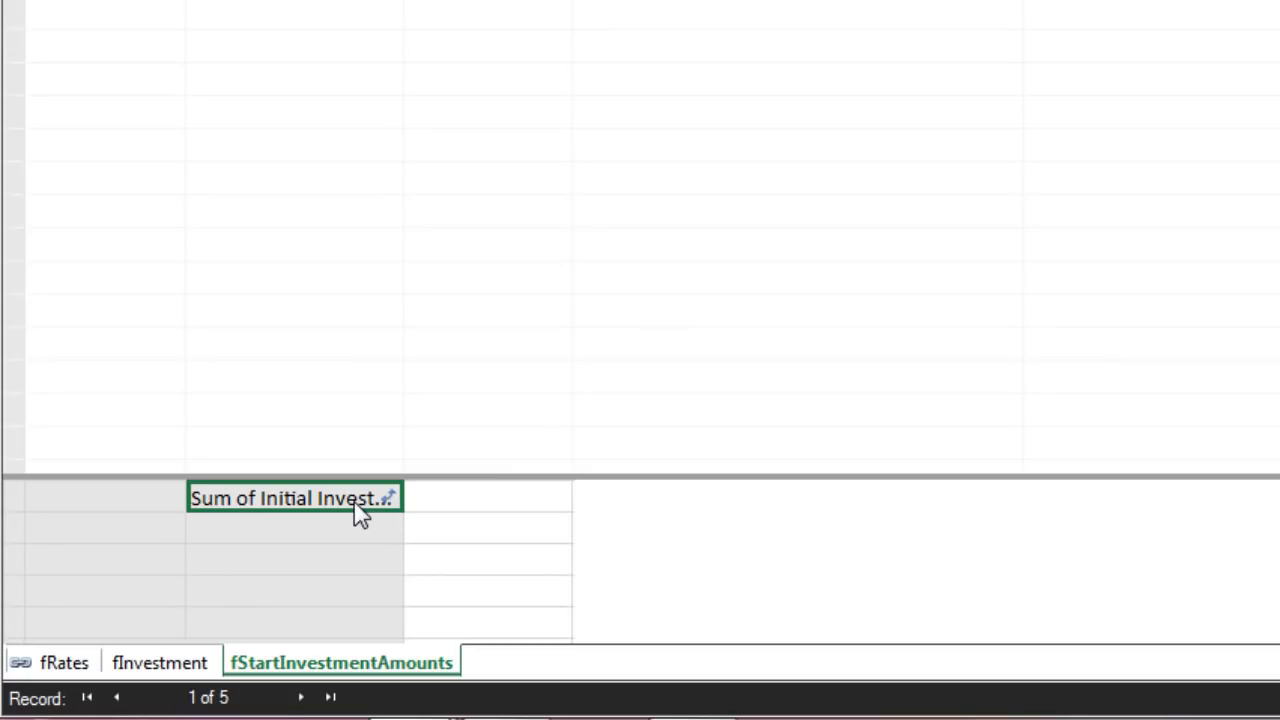
{"action": "right_click", "coordinate": [361, 512]}
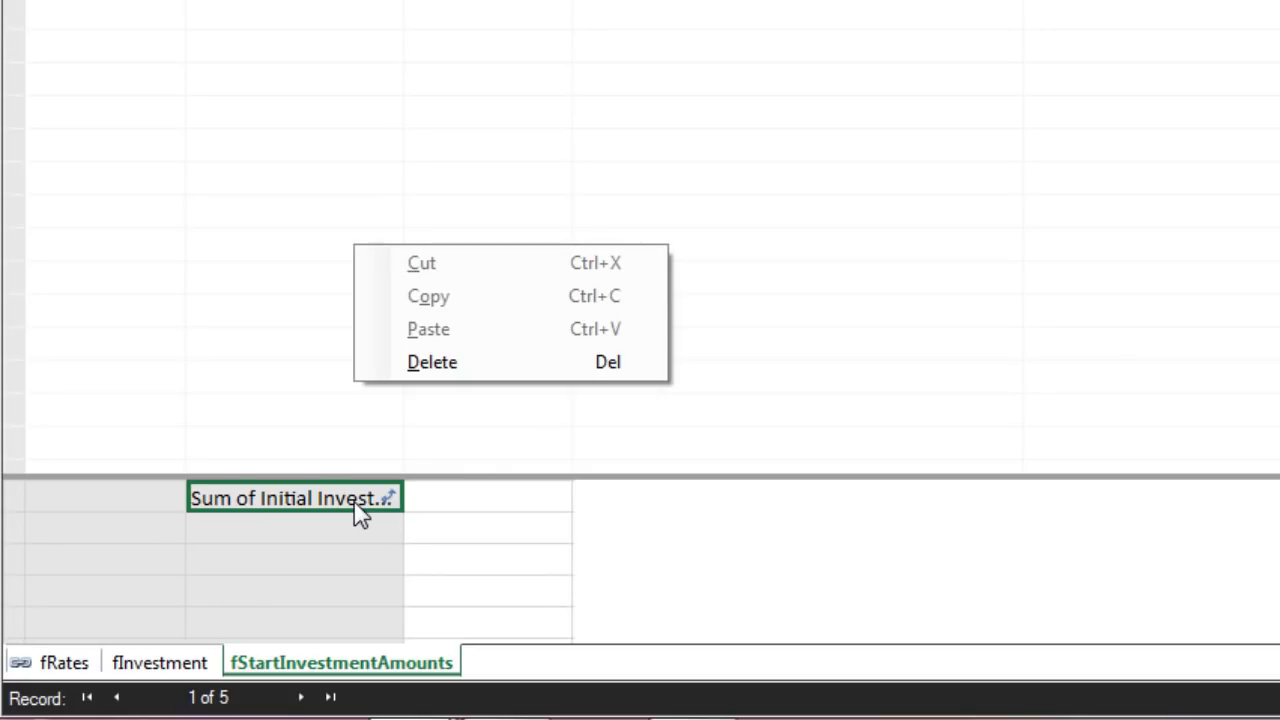
{"action": "left_click", "coordinate": [412, 366]}
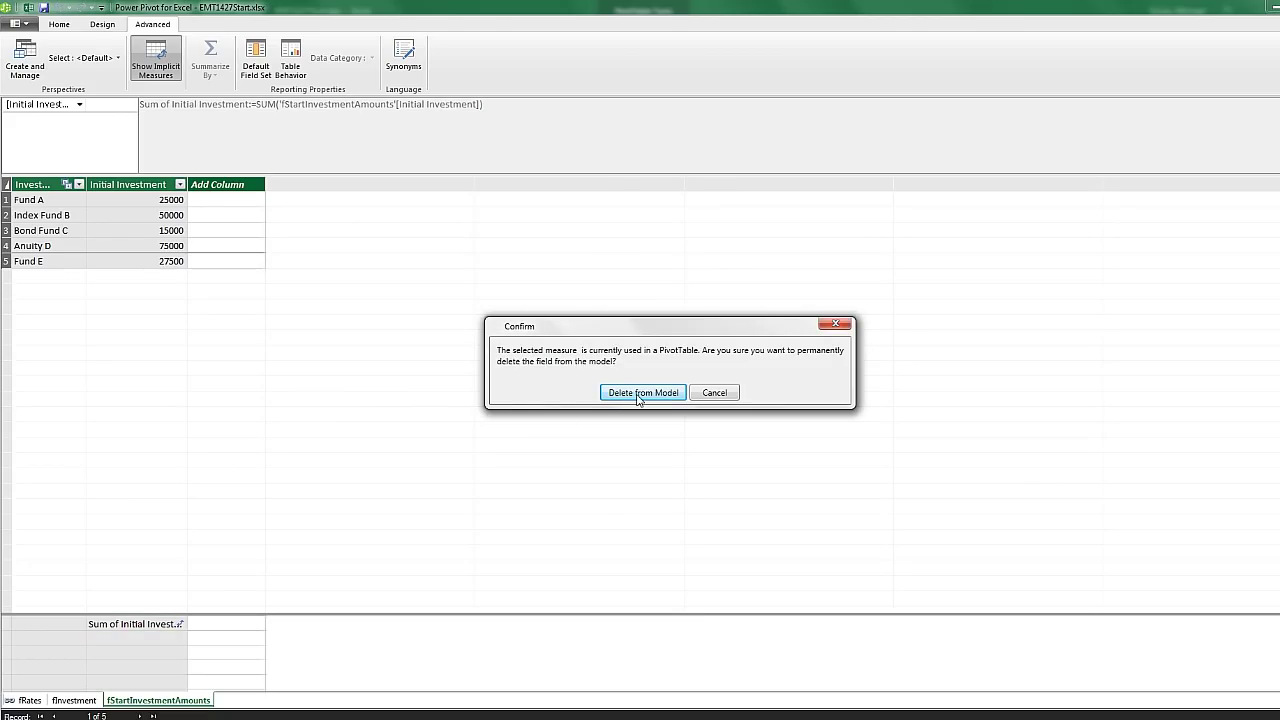
{"action": "left_click", "coordinate": [641, 392]}
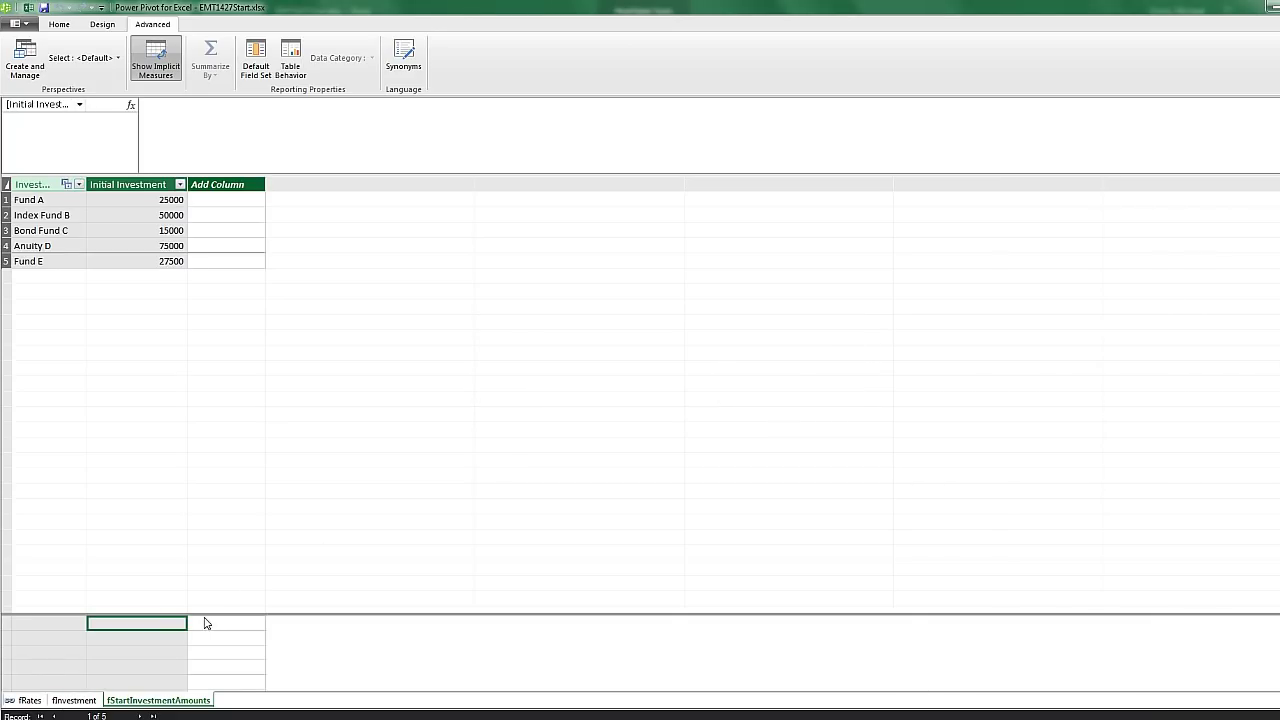
{"action": "left_click_drag", "start_coordinate": [289, 615], "coordinate": [188, 293]}
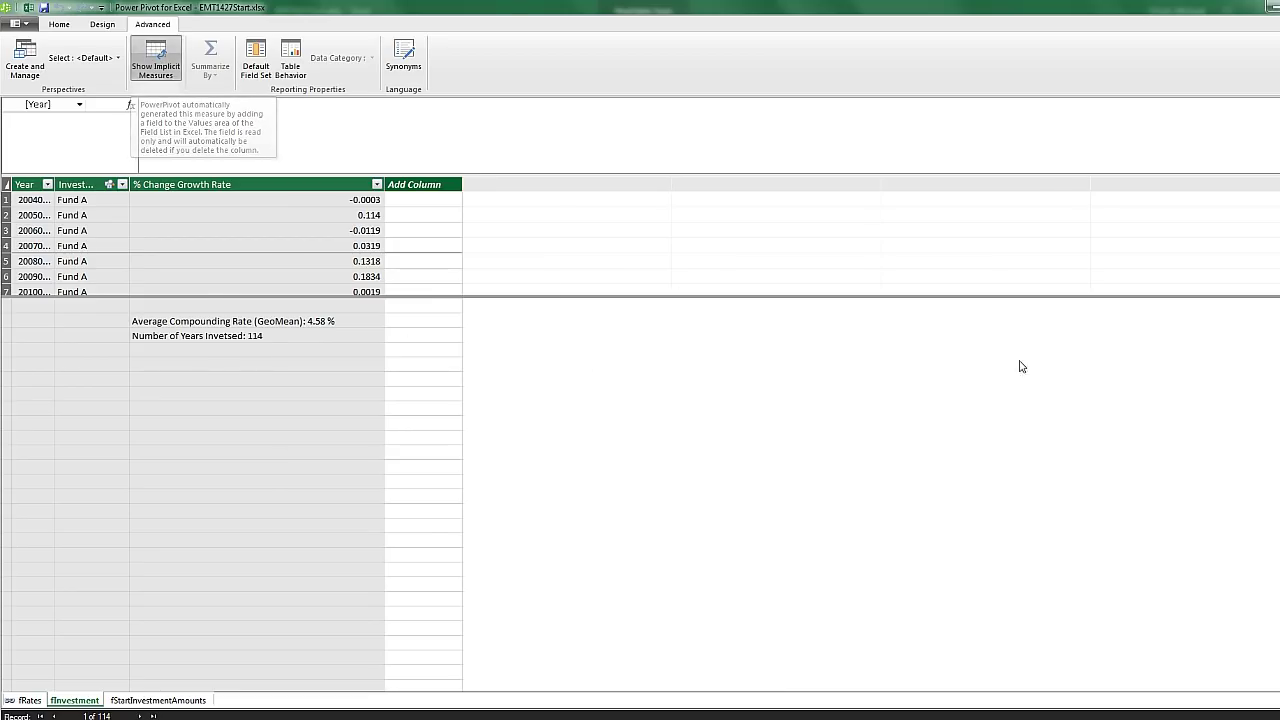
{"action": "key", "text": "alt+Tab"}
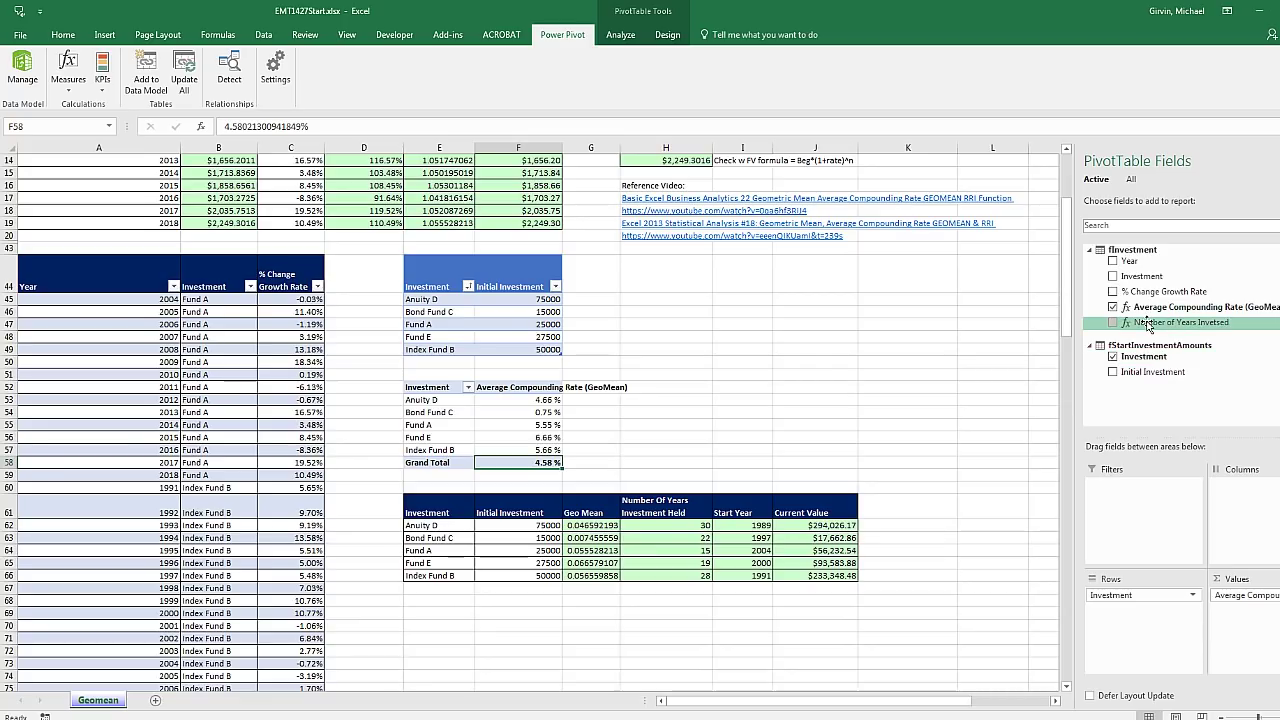
Add the Number of Years Invetsed measure to the PivotTable's values and return to Power Pivot
{"action": "left_click_drag", "start_coordinate": [1150, 323], "coordinate": [1250, 615]}
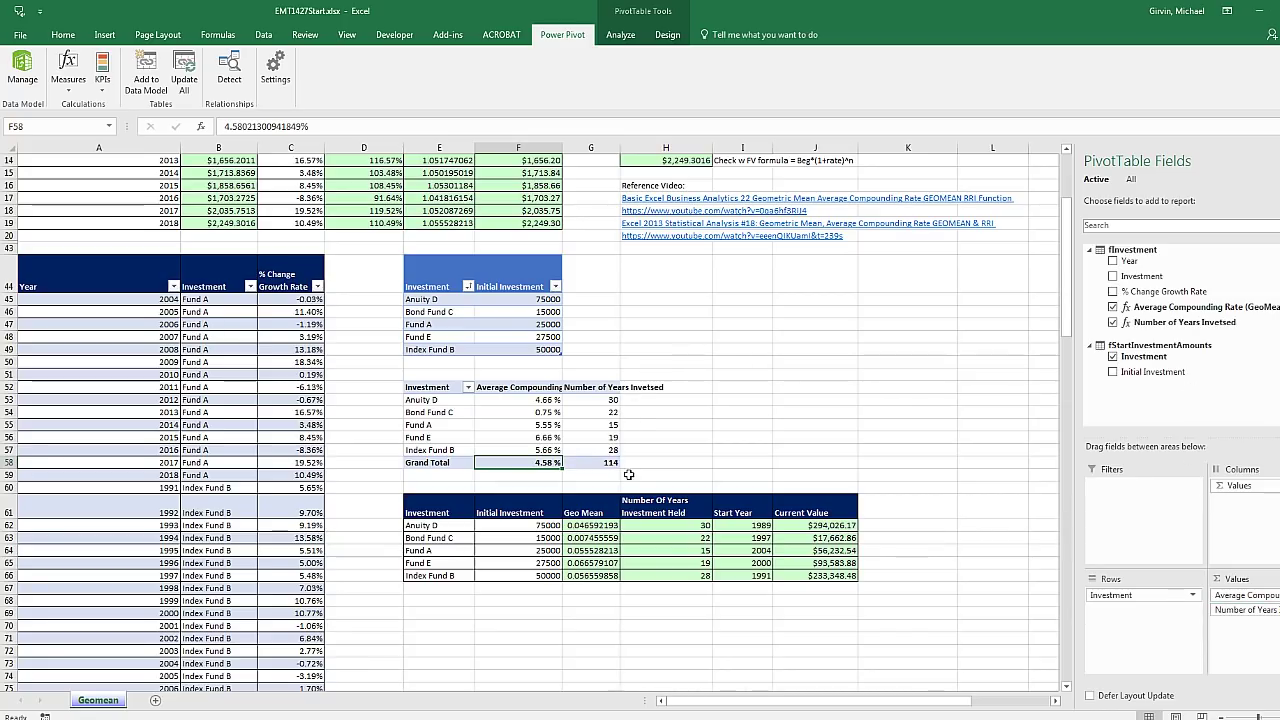
{"action": "key", "text": "alt+Tab"}
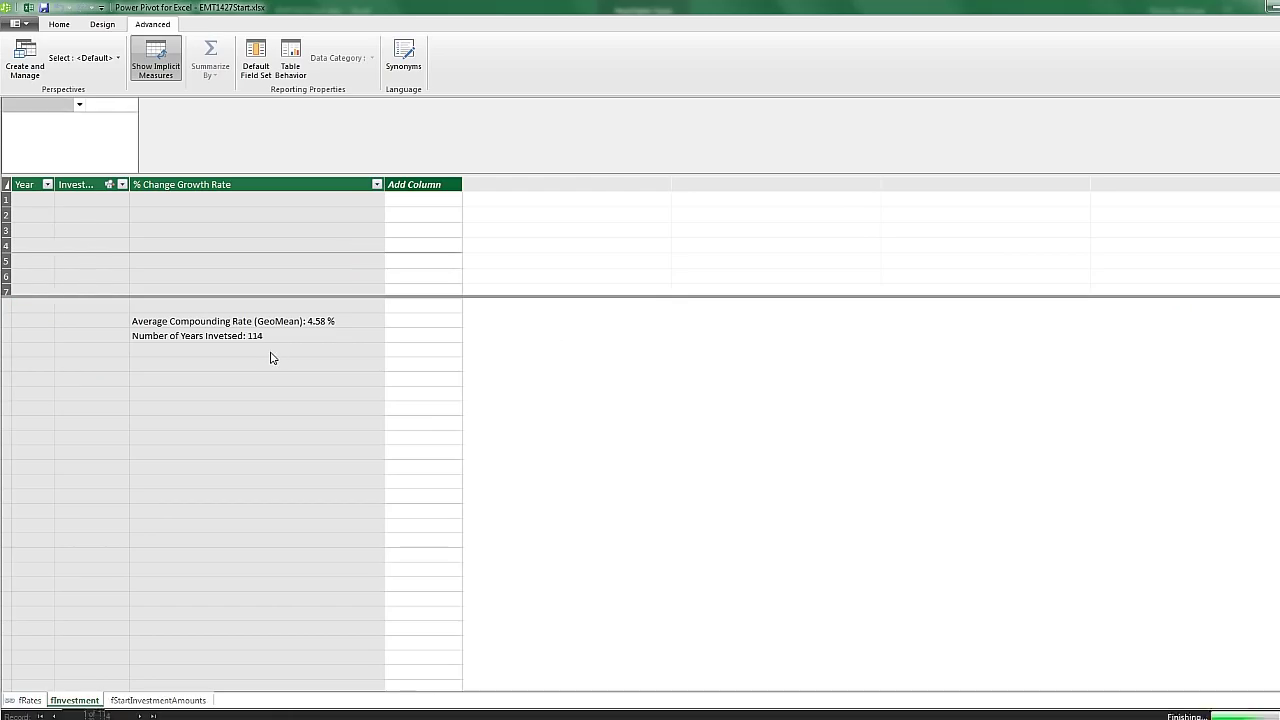
Start a measure named Start Year with the MIN function, directly below the Number of Years Invetsed measure
{"action": "left_click", "coordinate": [270, 352]}
{"action": "type", "text": "Start Ye"}
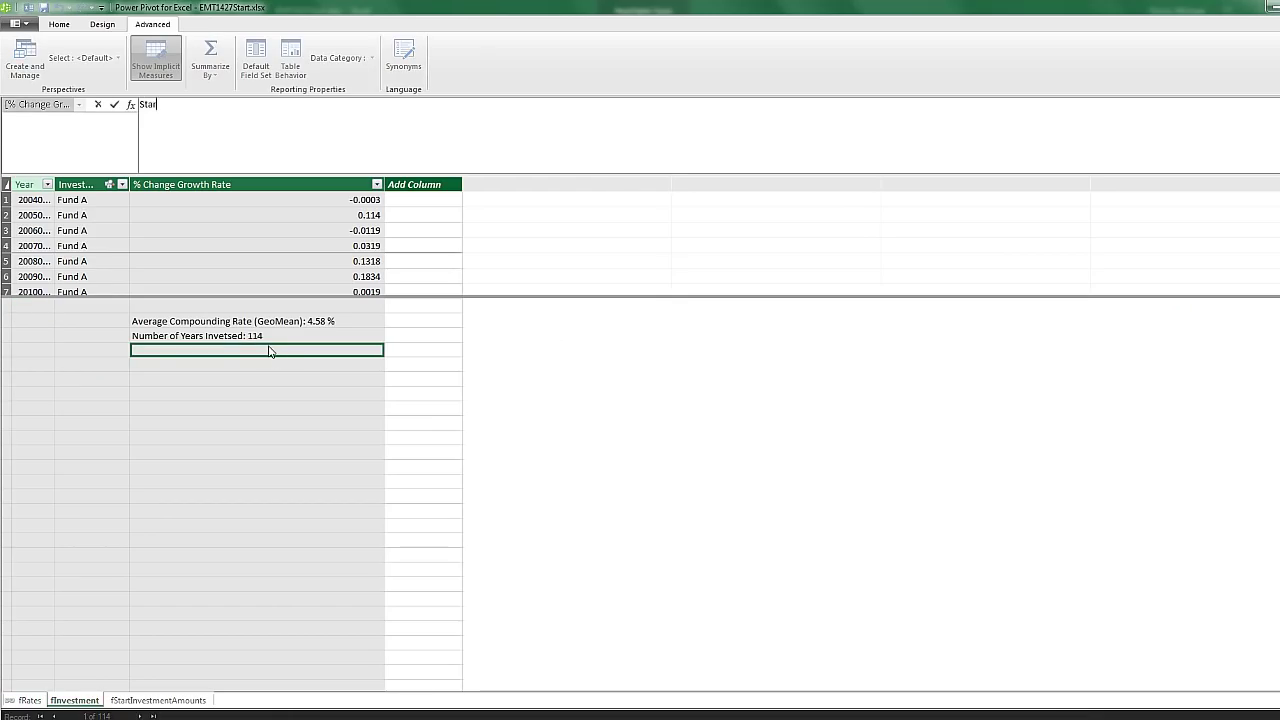
{"action": "type", "text": "ar:="}
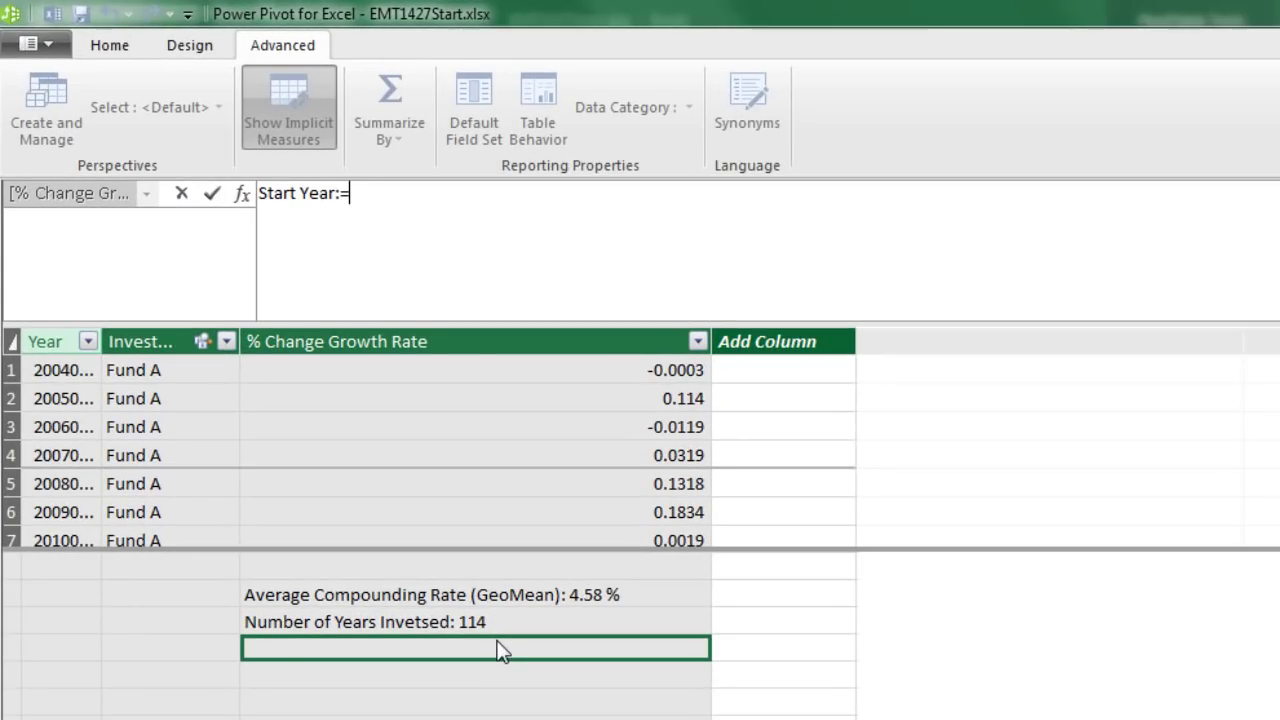
{"action": "type", "text": "min"}
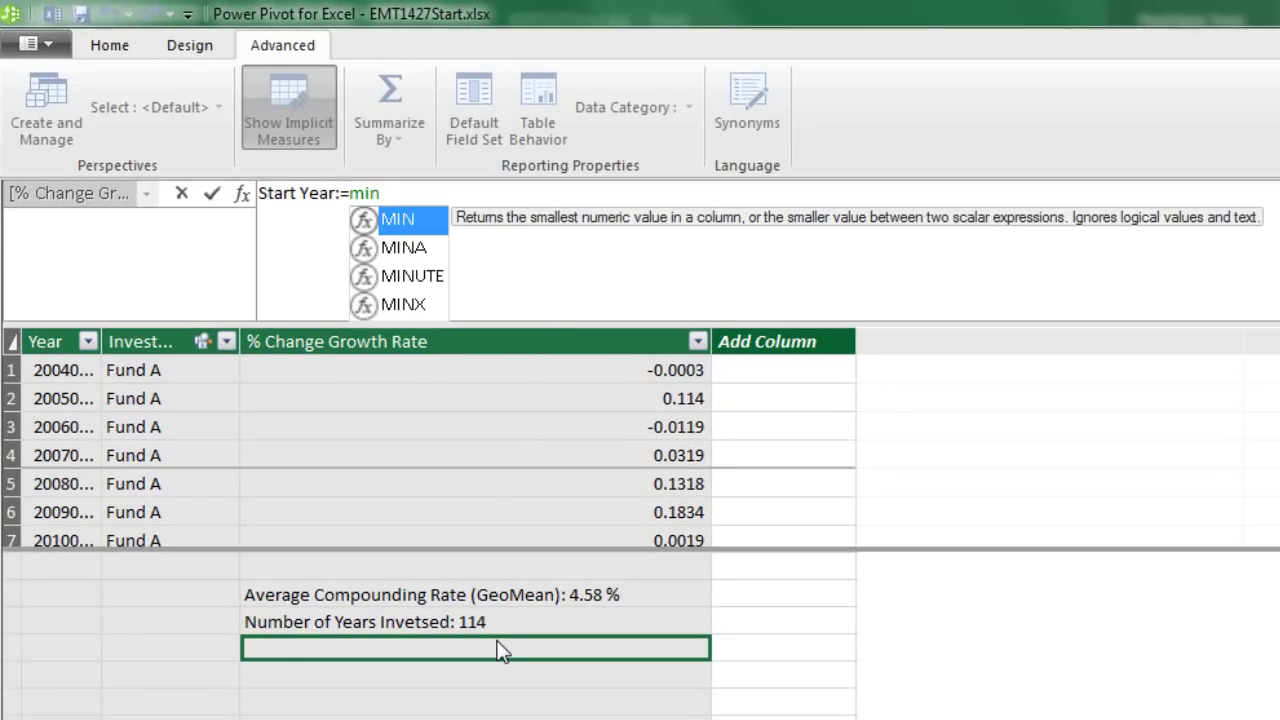
{"action": "key", "text": "Tab"}
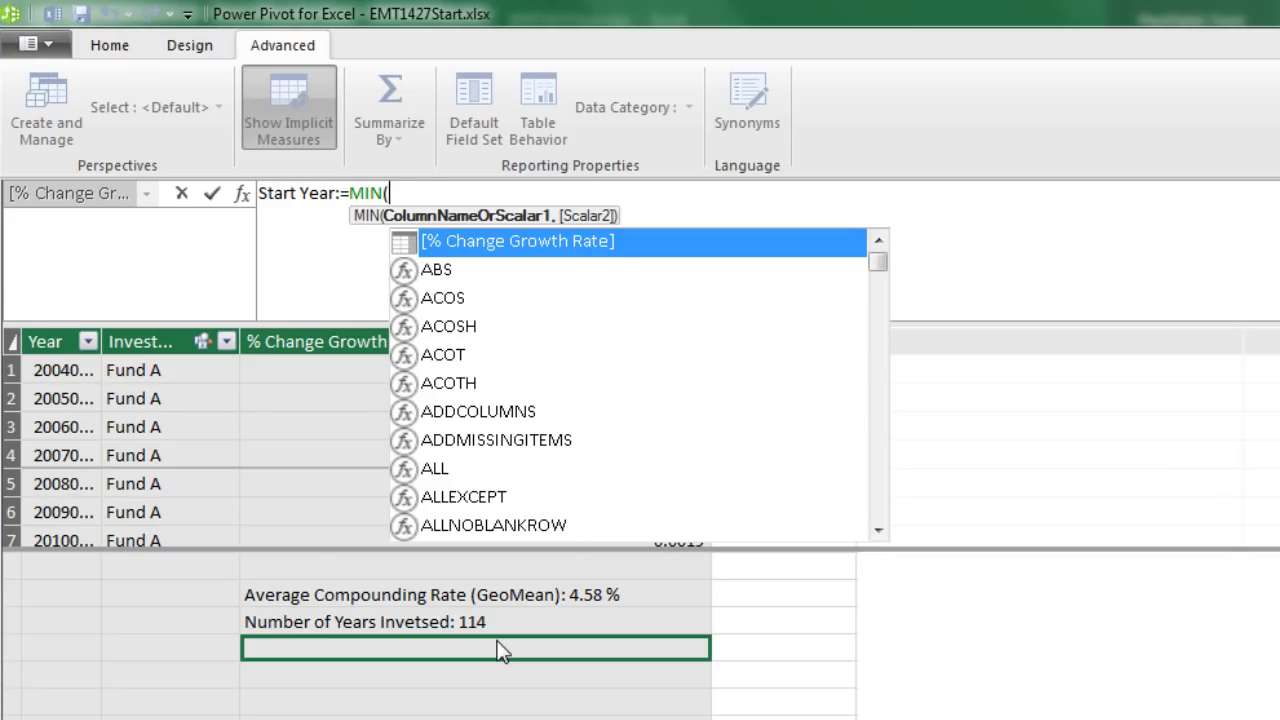
Use fInvestment[Year] as the column argument of MIN and commit the Start Year measure
{"action": "type", "text": "fi"}
{"action": "key", "text": "Down"}
{"action": "key", "text": "Down"}
{"action": "key", "text": "Down"}
{"action": "key", "text": "Down"}
{"action": "key", "text": "Down"}
{"action": "key", "text": "Down"}
{"action": "key", "text": "Down"}
{"action": "key", "text": "Down"}
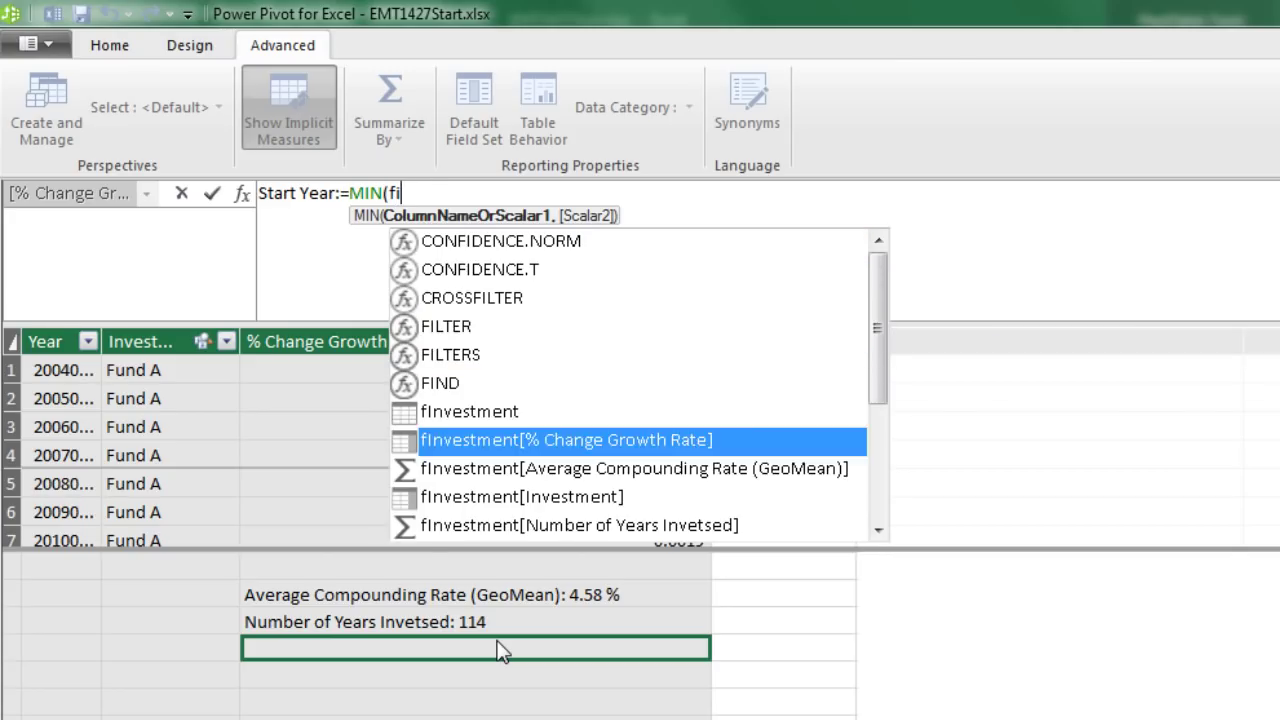
{"action": "key", "text": "Up"}
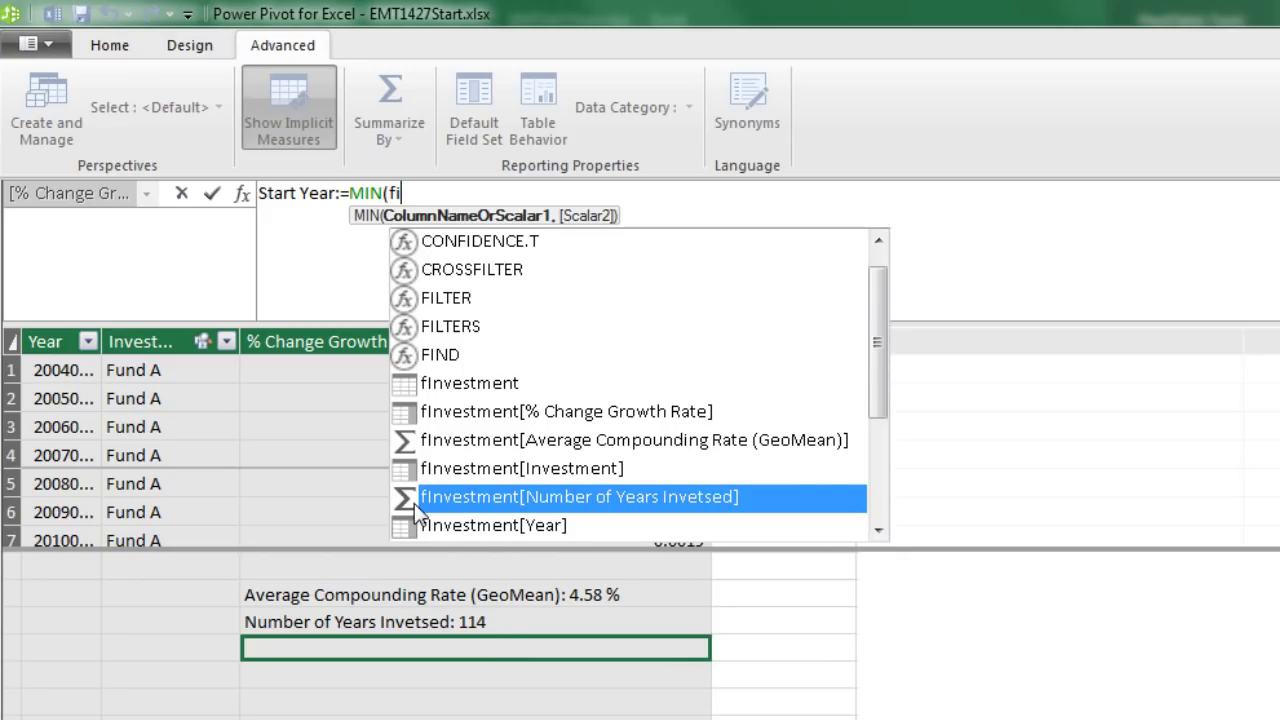
{"action": "left_click", "coordinate": [468, 526]}
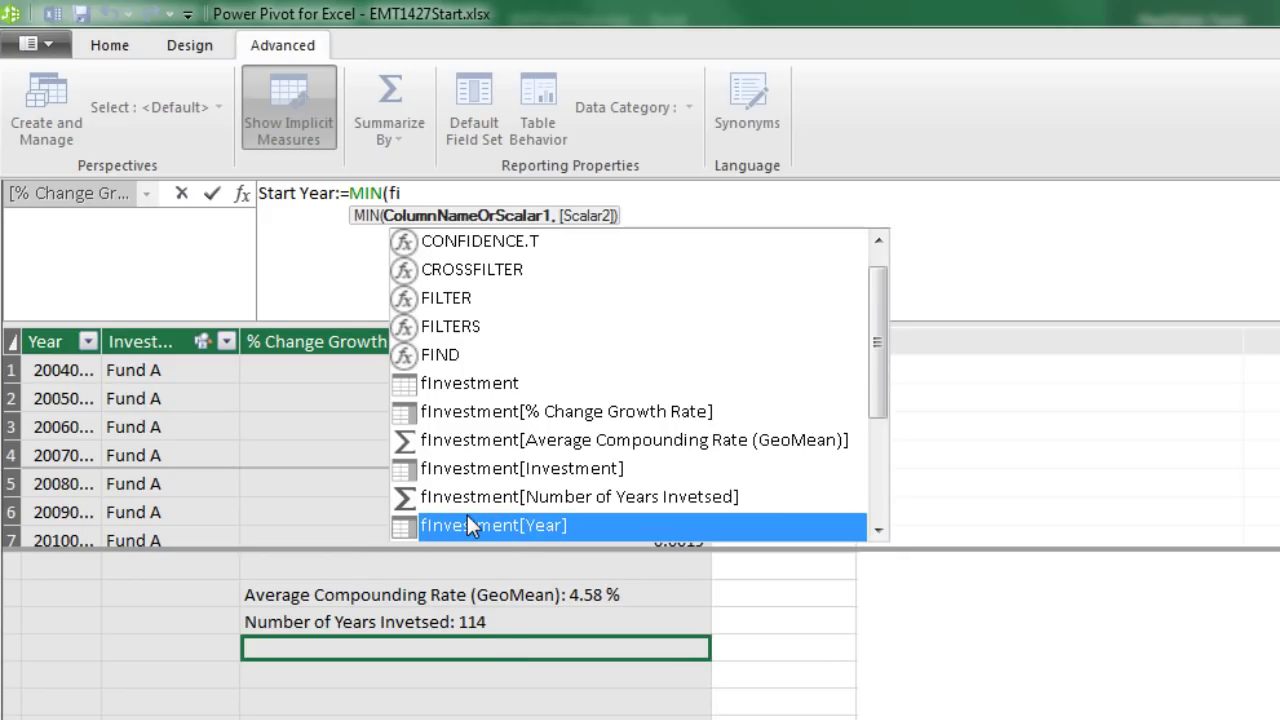
{"action": "key", "text": "Tab"}
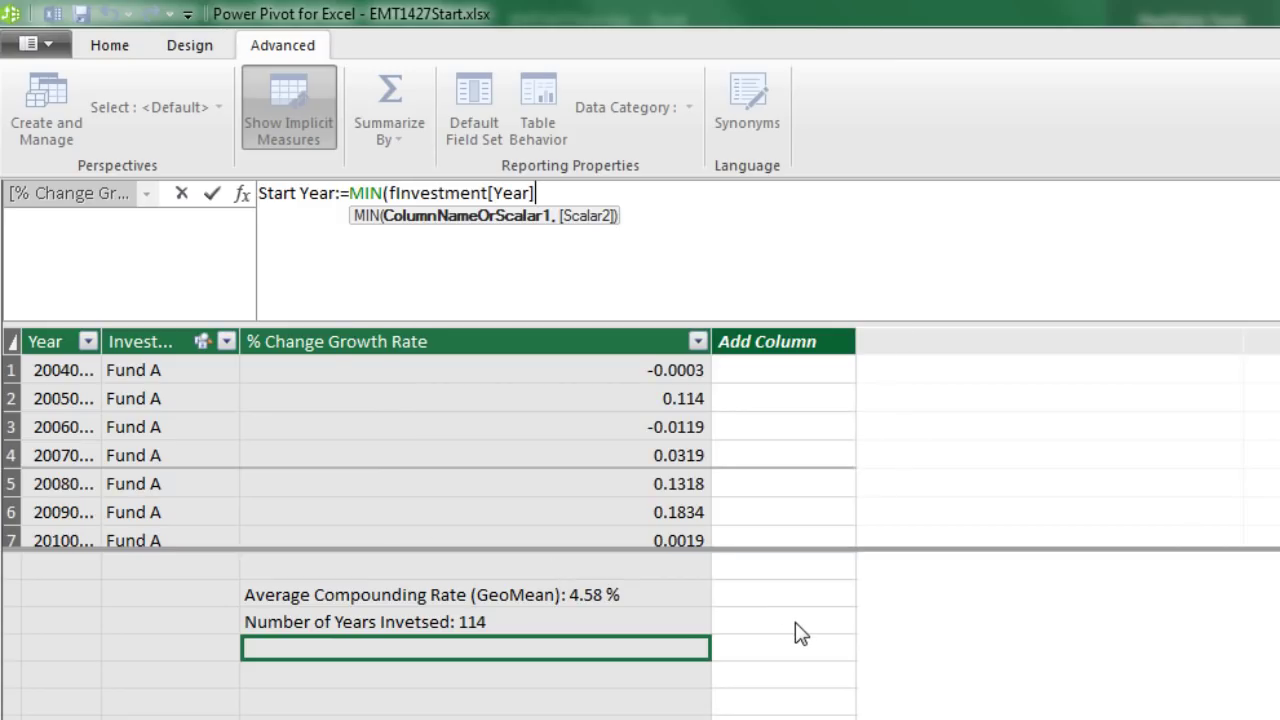
{"action": "type", "text": ")"}
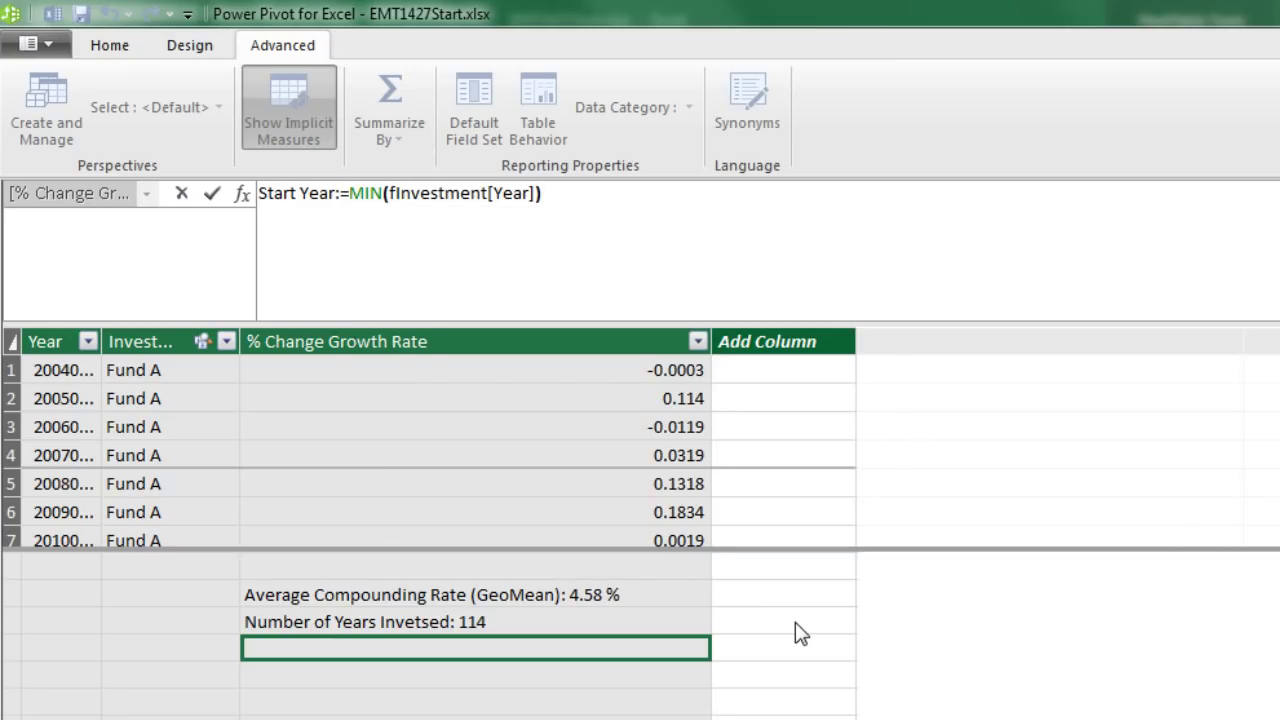
{"action": "key", "text": "Return"}
Switch to Excel, add the Start Year measure to the PivotTable's values and review the FV formula note, Beg*(1+rate)^n
{"action": "key", "text": "alt+Tab"}
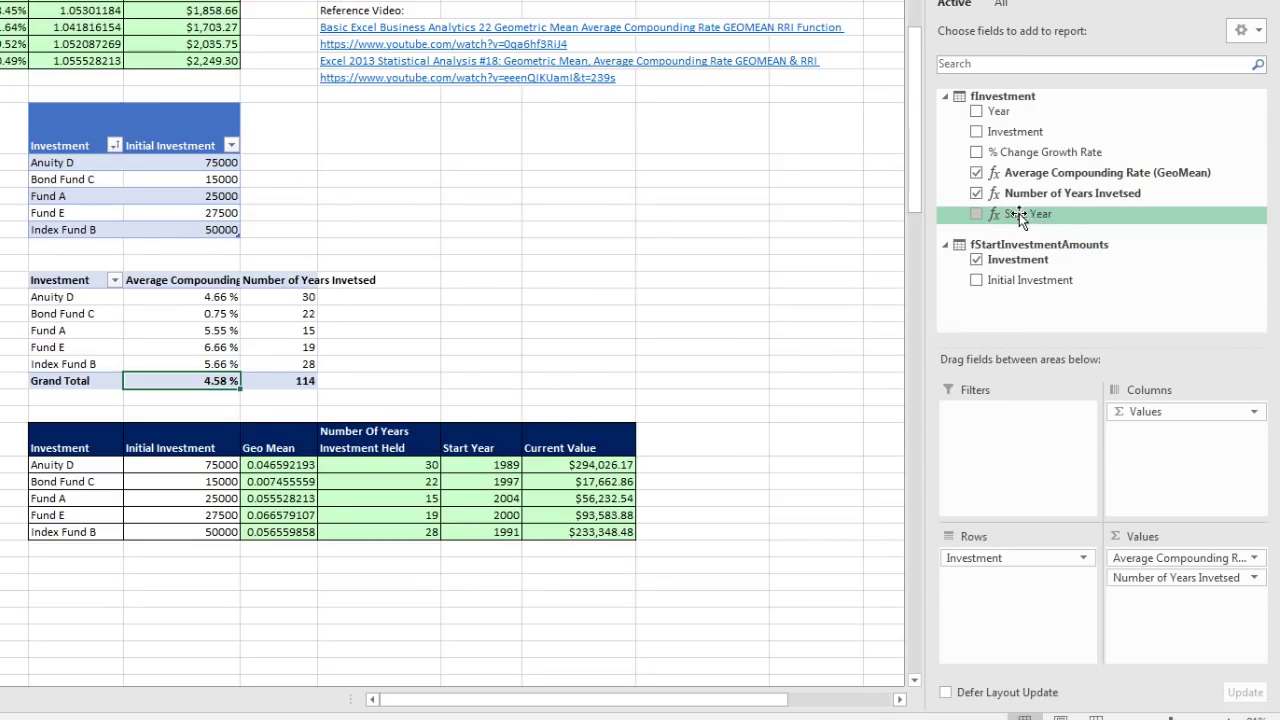
{"action": "mouse_move", "coordinate": [1019, 213]}
{"action": "left_mouse_down"}
{"action": "mouse_move", "coordinate": [1174, 480]}
{"action": "mouse_move", "coordinate": [1178, 612]}
{"action": "left_mouse_up"}
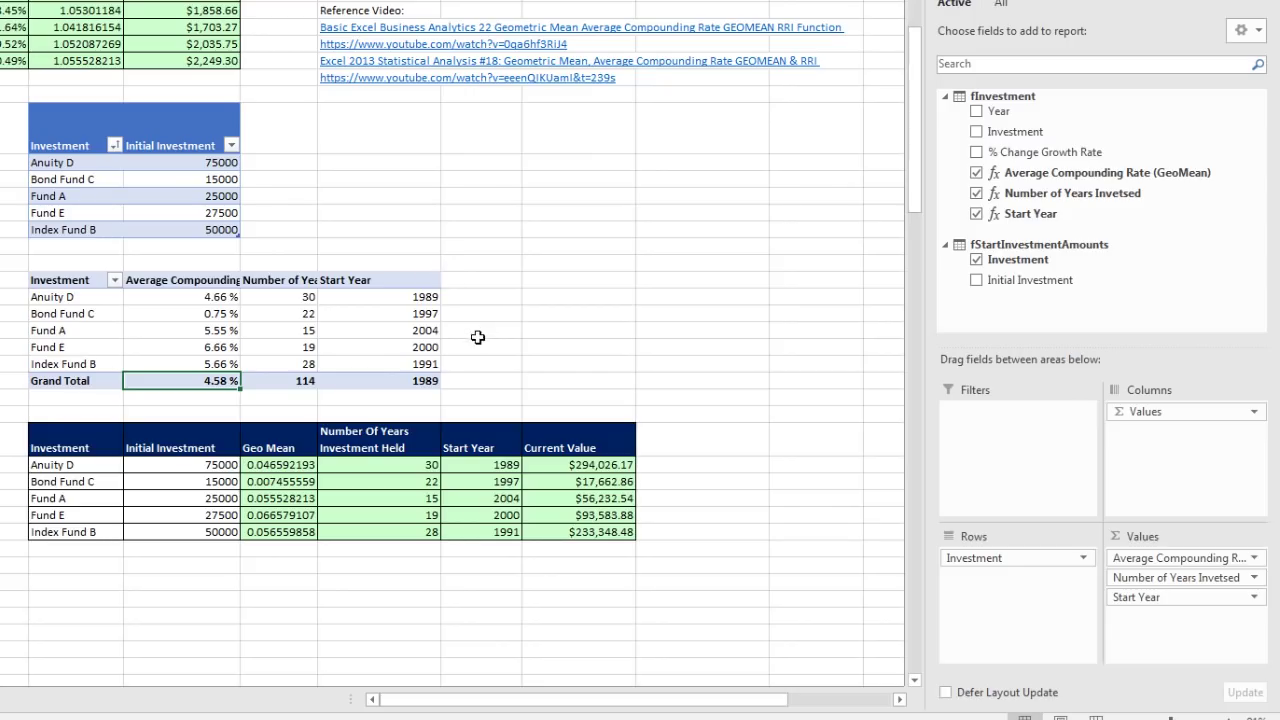
{"action": "scroll", "coordinate": [491, 144], "scroll_direction": "up", "scroll_amount": 2}
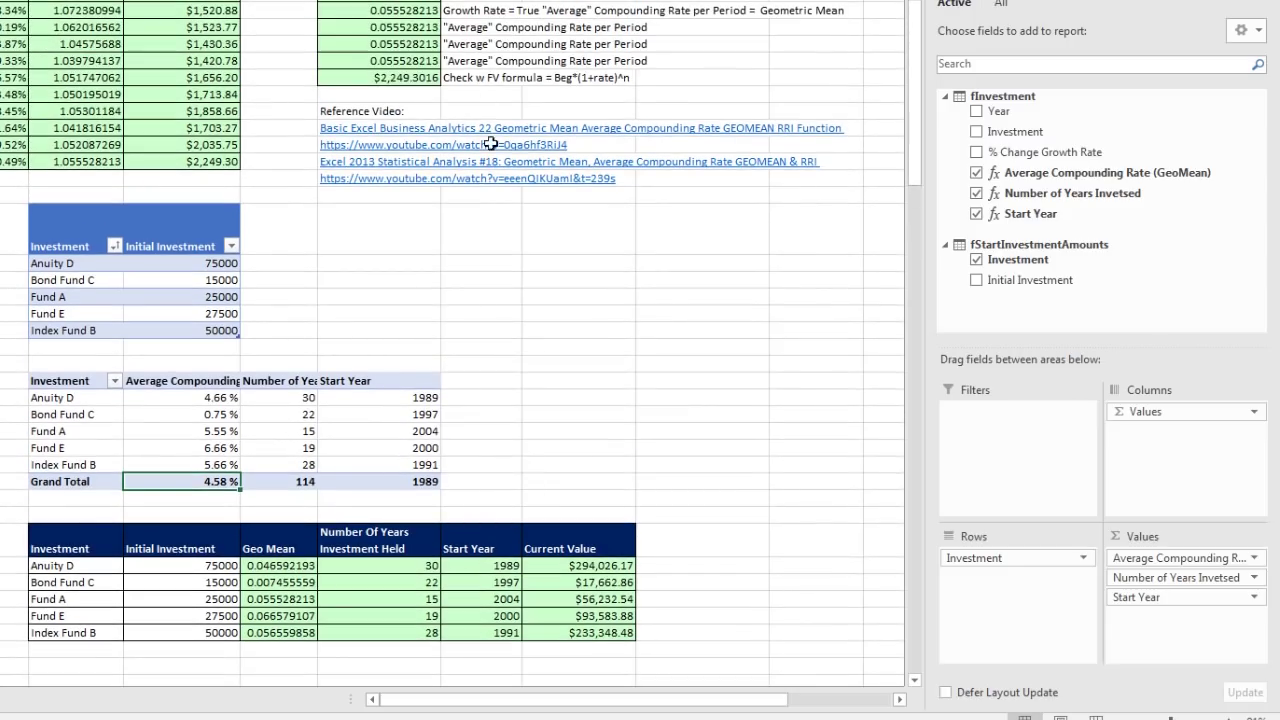
{"action": "scroll", "coordinate": [549, 234], "scroll_direction": "up", "scroll_amount": 4}
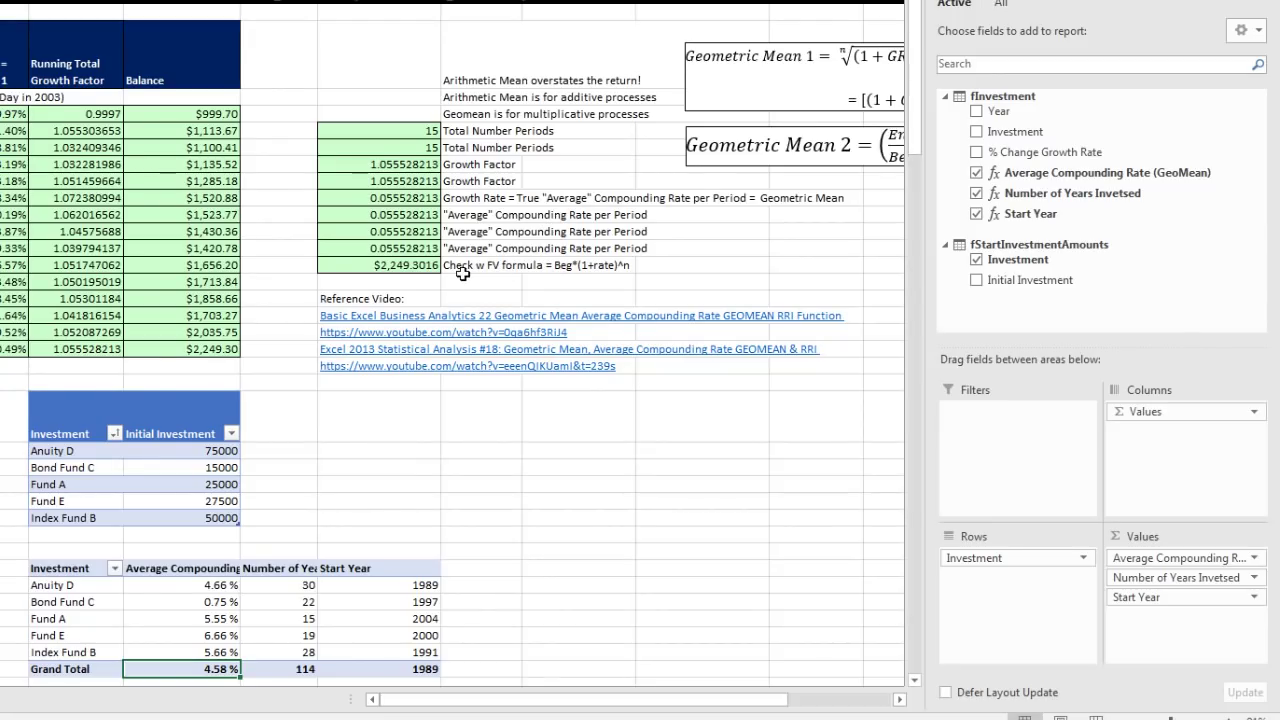
{"action": "scroll", "coordinate": [577, 300], "scroll_direction": "down", "scroll_amount": 6}
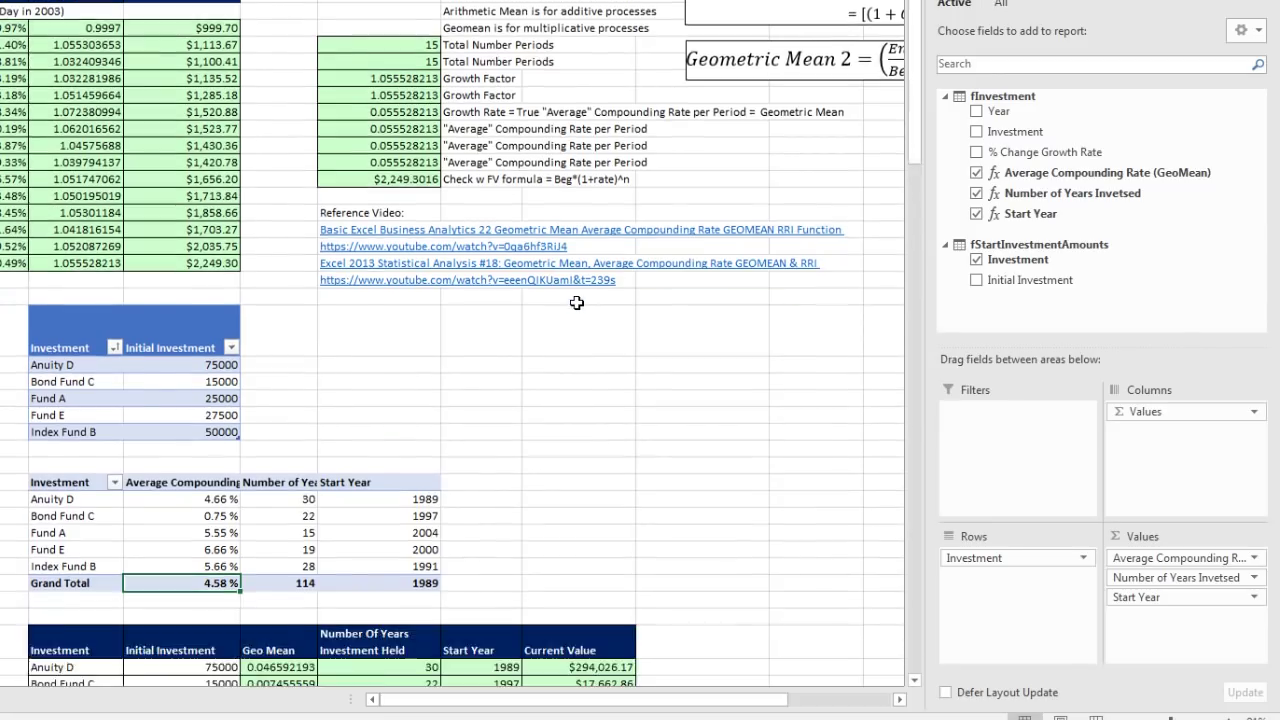
{"action": "scroll", "coordinate": [526, 347], "scroll_direction": "down", "scroll_amount": 2}
Return to Power Pivot and start a measure named Current Value in the empty cell below Start Year
{"action": "key", "text": "alt+Tab"}
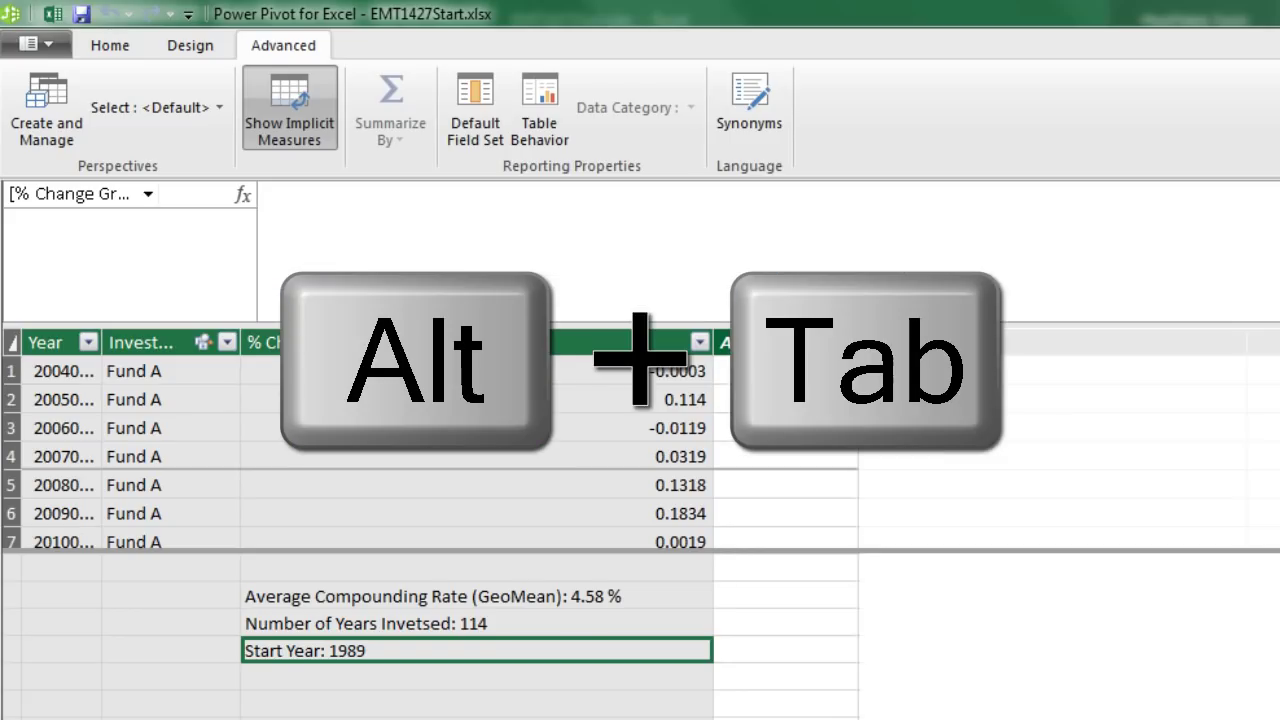
{"action": "left_click", "coordinate": [494, 681]}
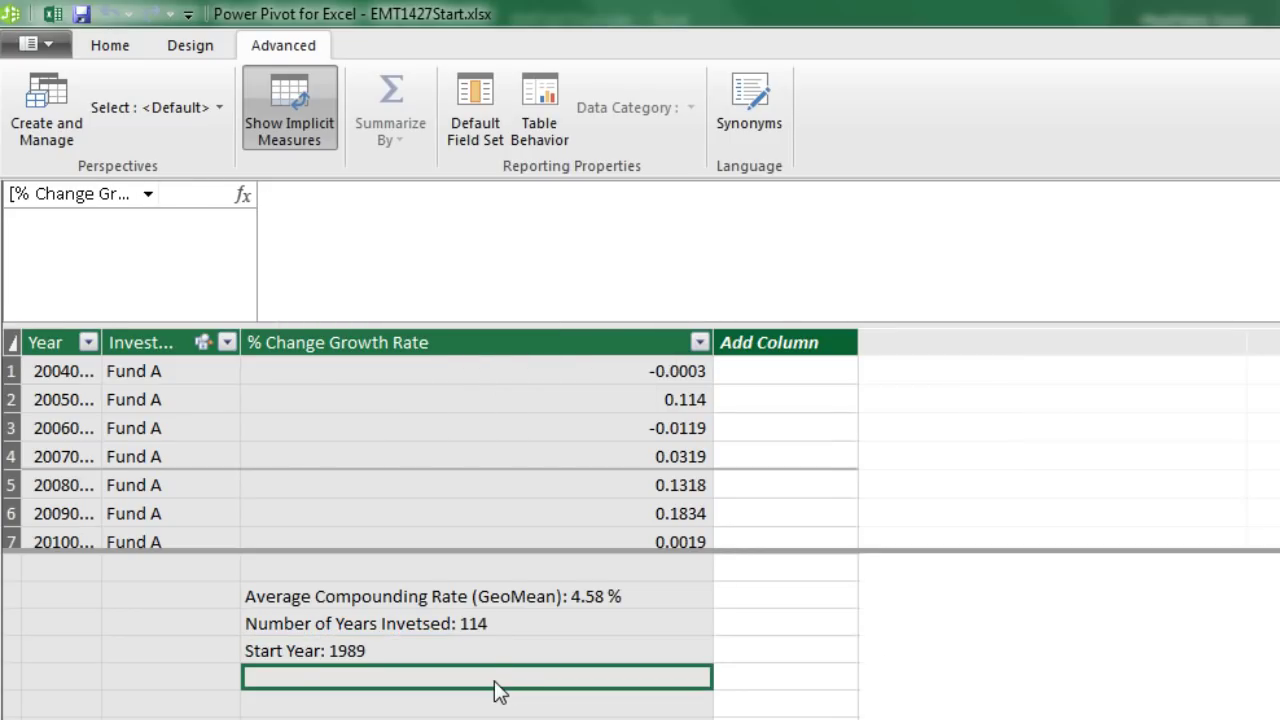
{"action": "type", "text": "Curre"}
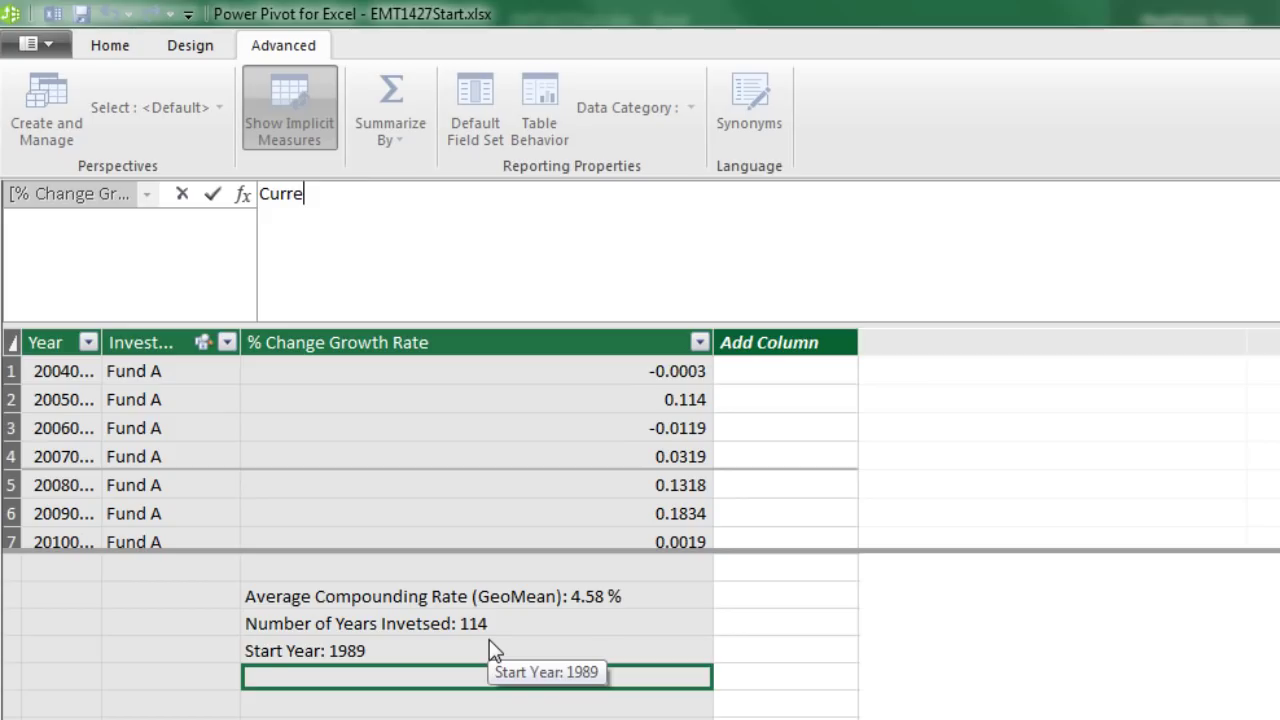
{"action": "type", "text": "nt Value:="}
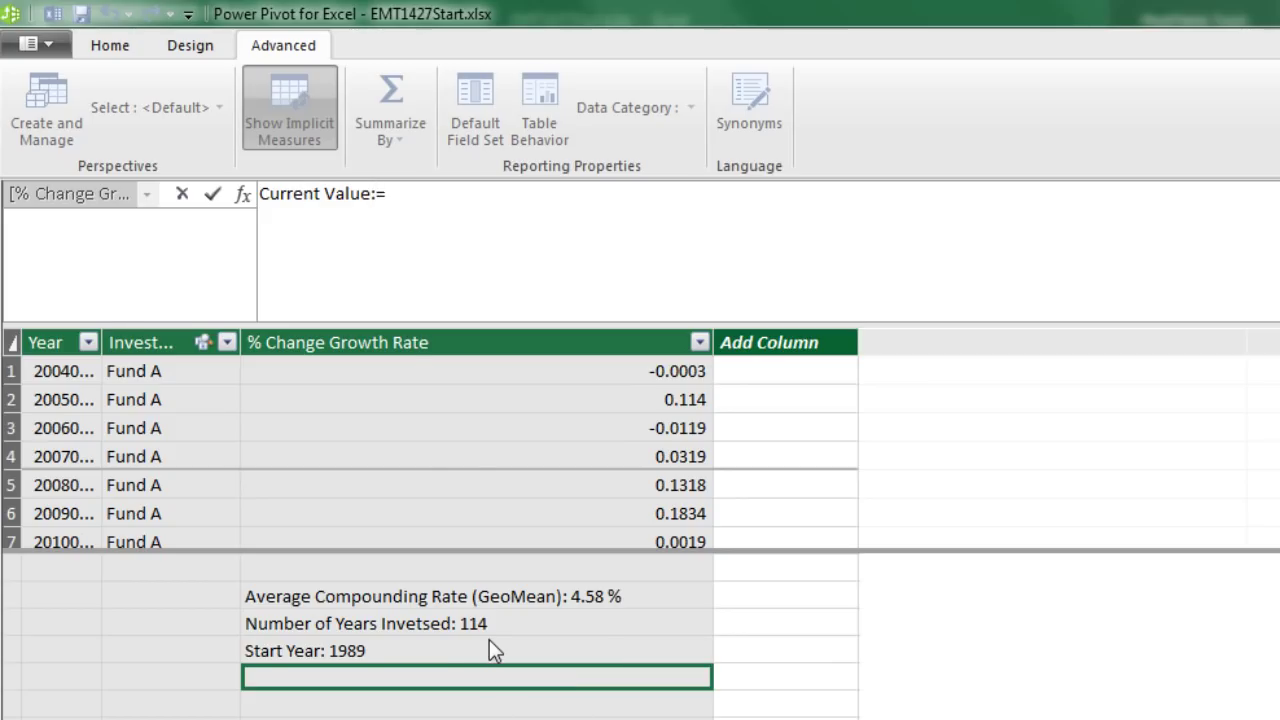
{"action": "type", "text": "fs"}
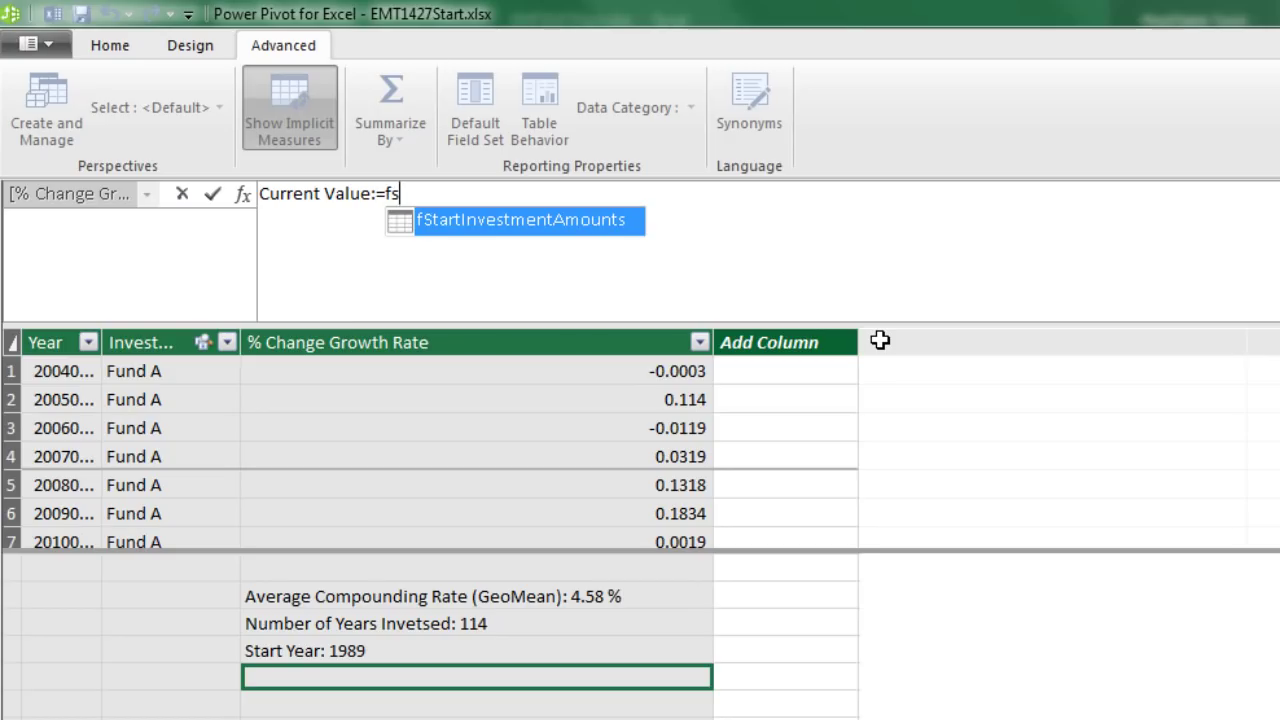
{"action": "key", "text": "BackSpace"}
{"action": "key", "text": "BackSpace"}
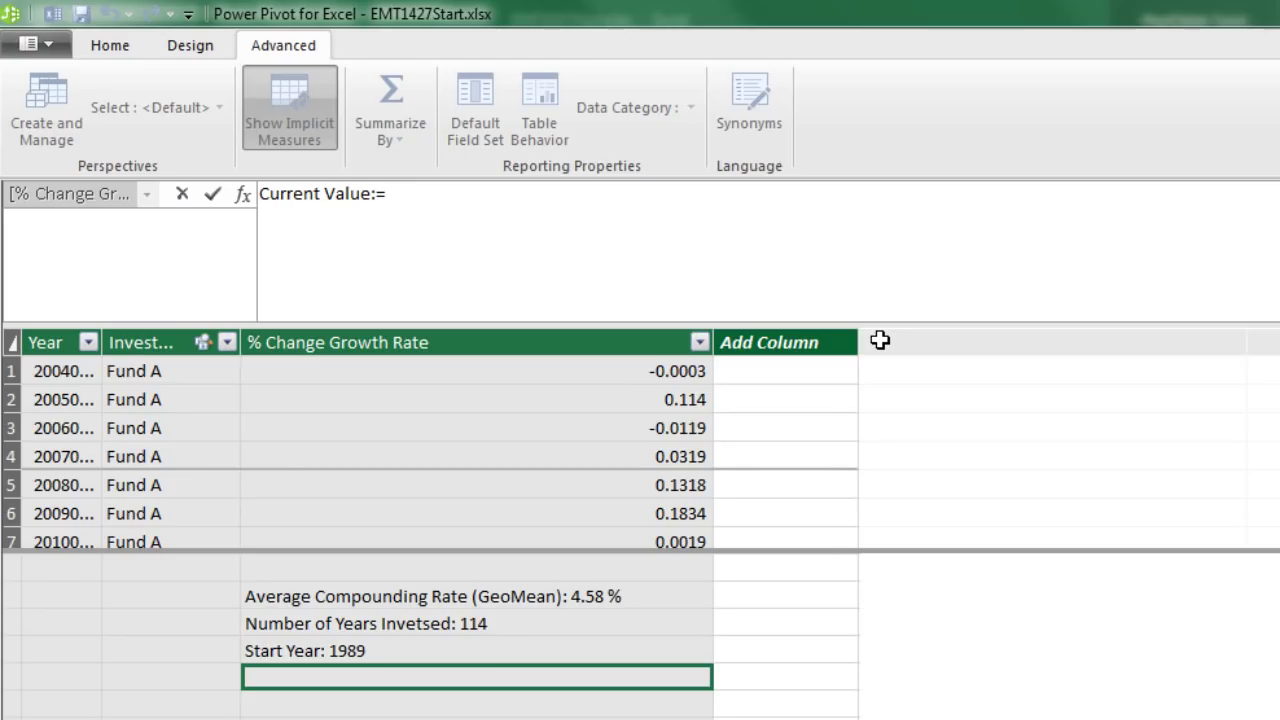
Begin the Current Value formula with SUM(fStartInvestmentAmounts[Initial Investment])
{"action": "type", "text": "sum("}
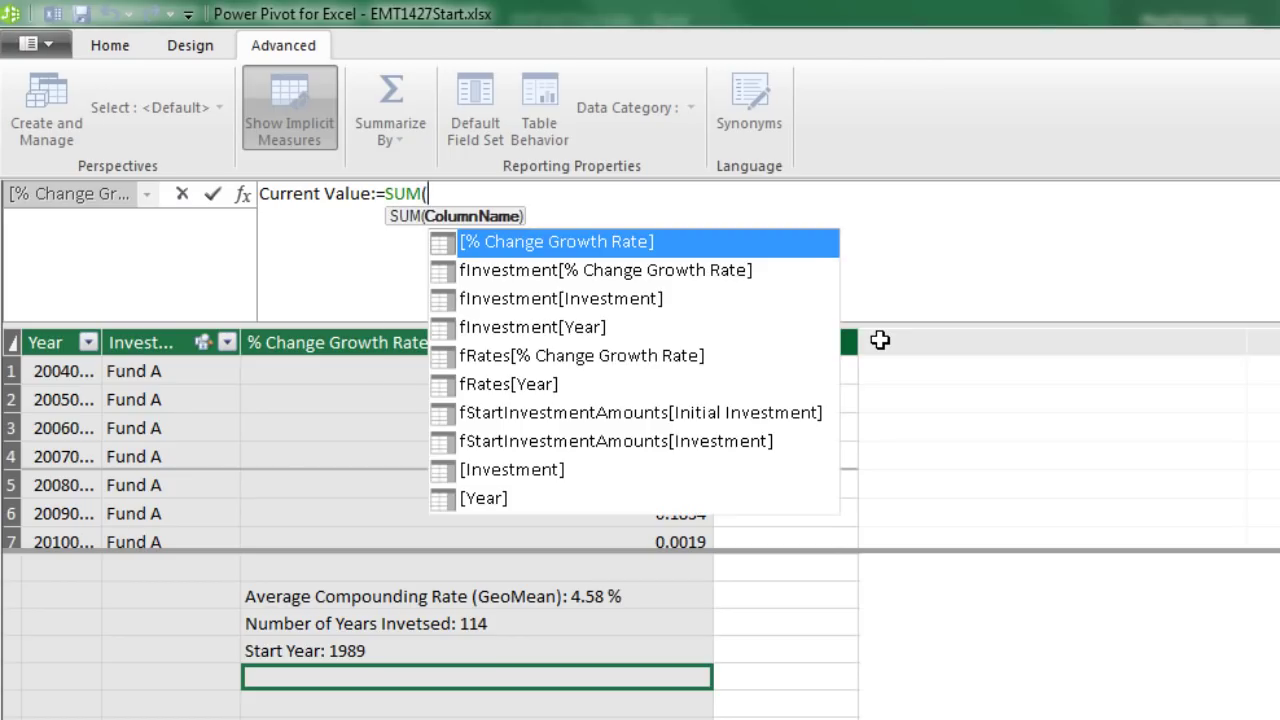
{"action": "type", "text": "fs"}
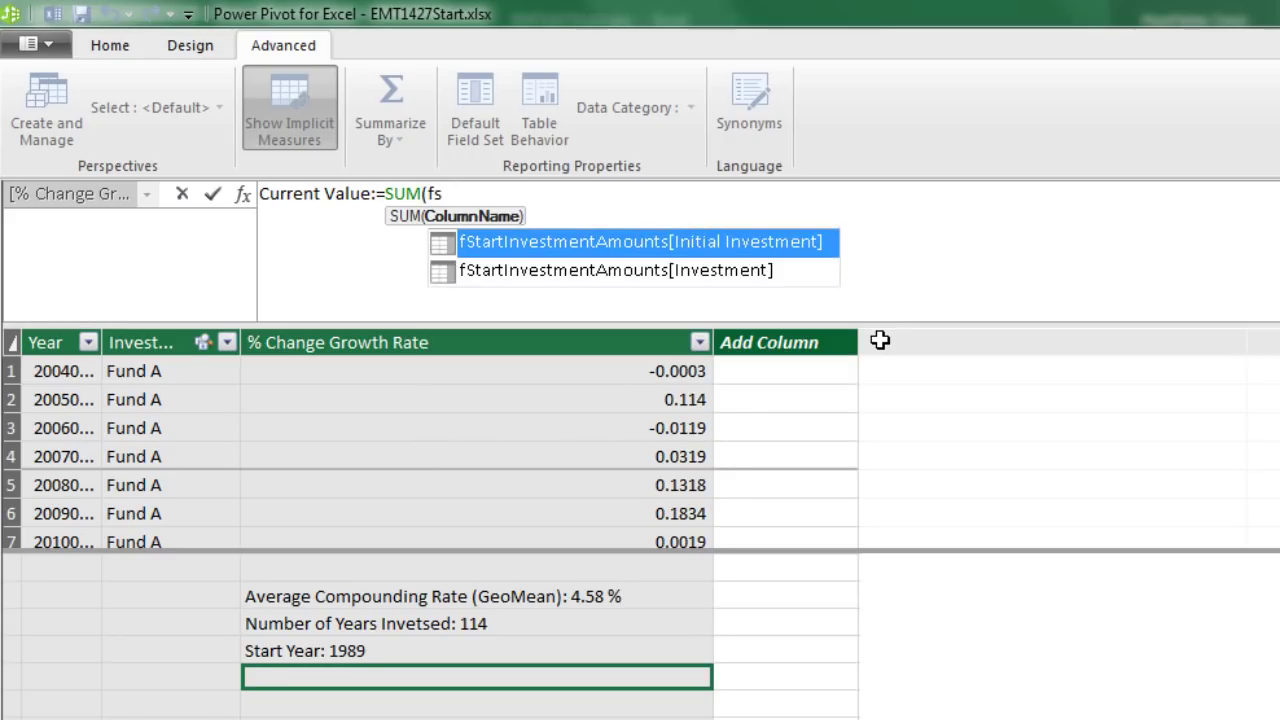
{"action": "key", "text": "Down"}
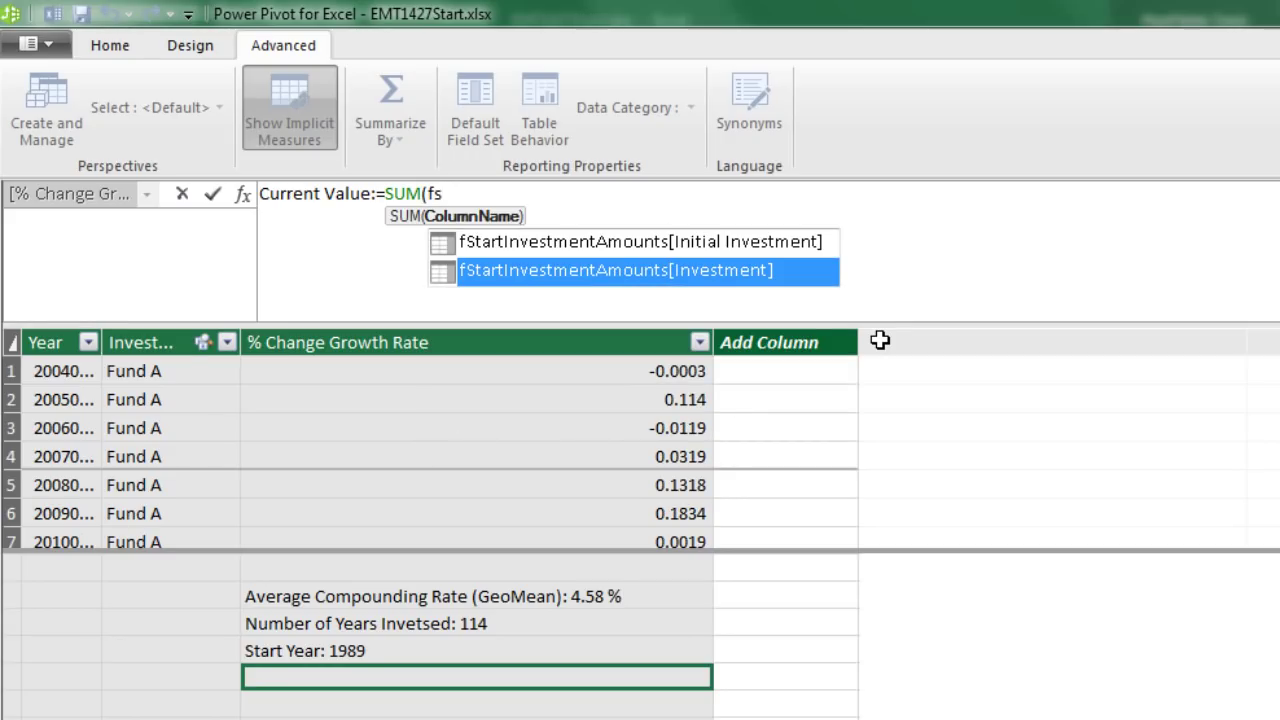
{"action": "key", "text": "Up"}
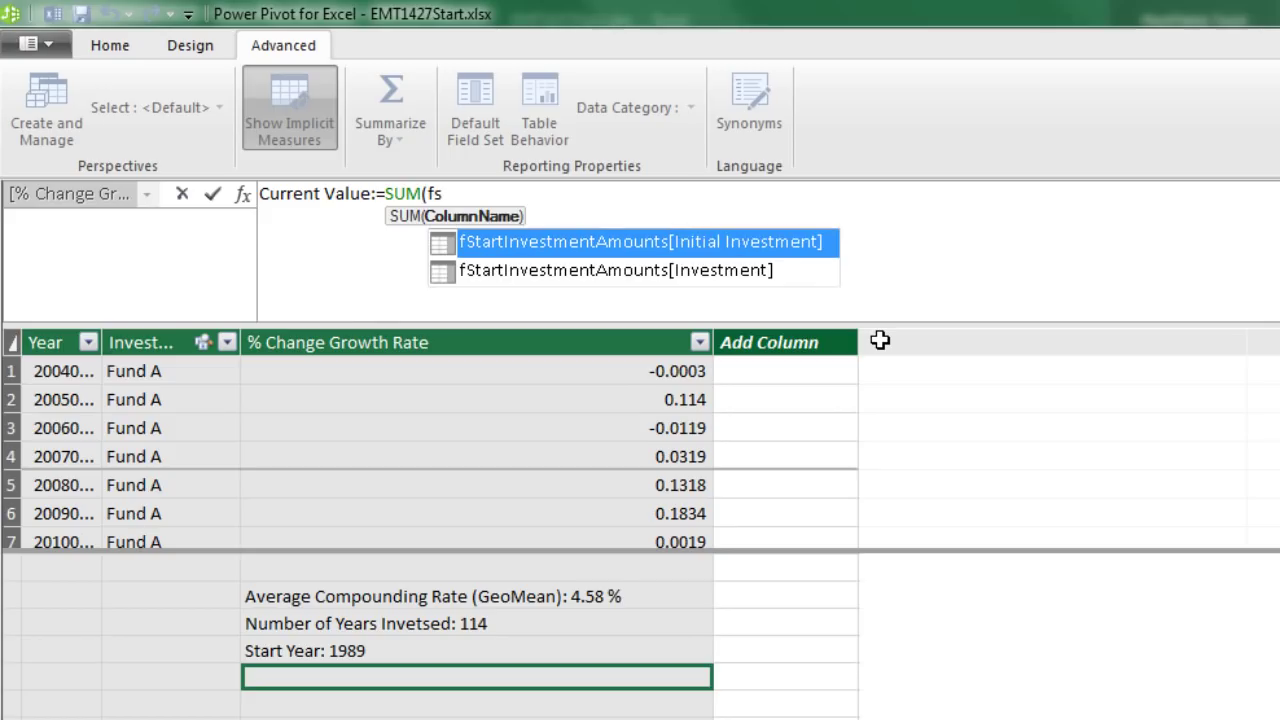
{"action": "key", "text": "Tab"}
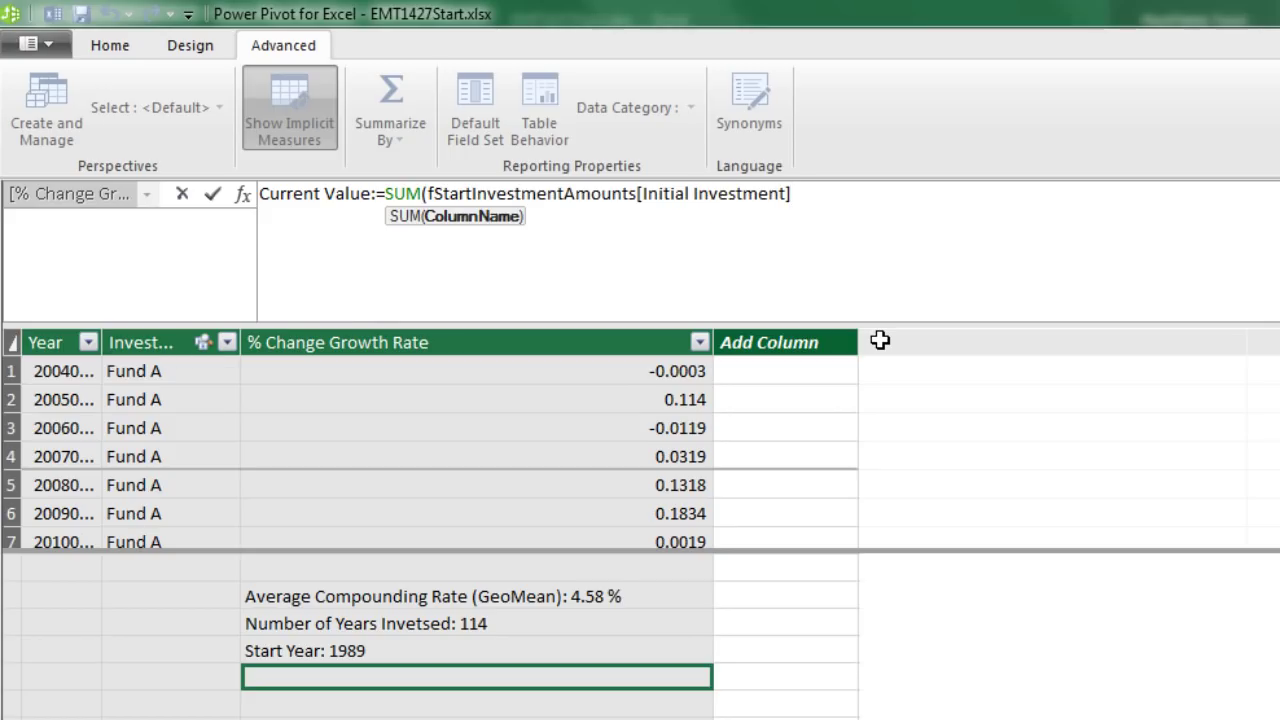
{"action": "type", "text": ")"}
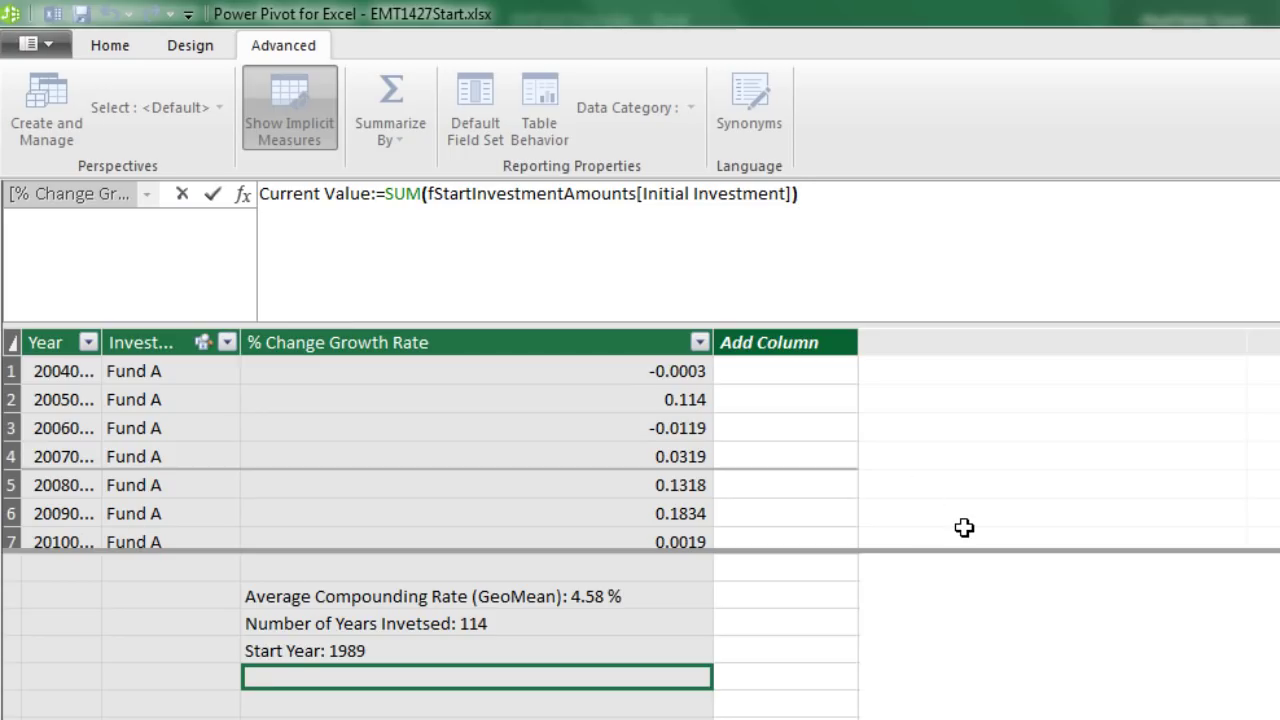
Multiply the sum by (1+[Average Compounding Rate (GeoMean)]) in the Current Value formula
{"action": "type", "text": "*("}
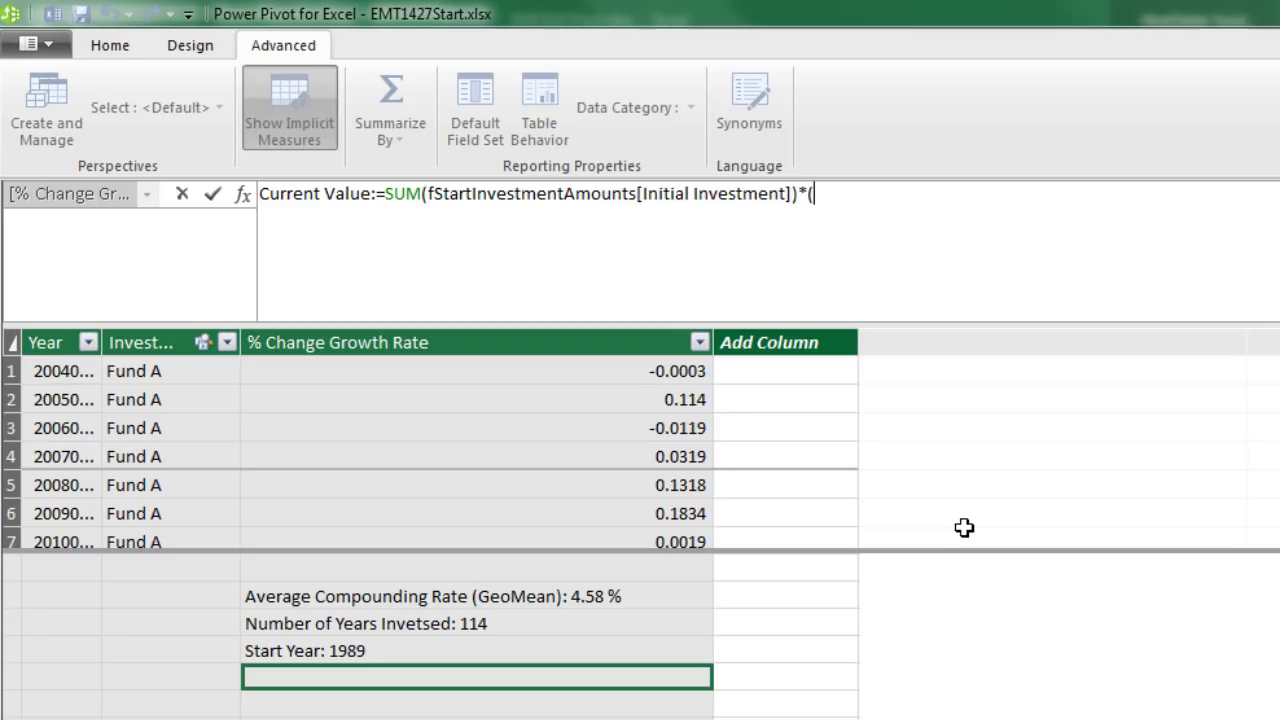
{"action": "type", "text": "1+["}
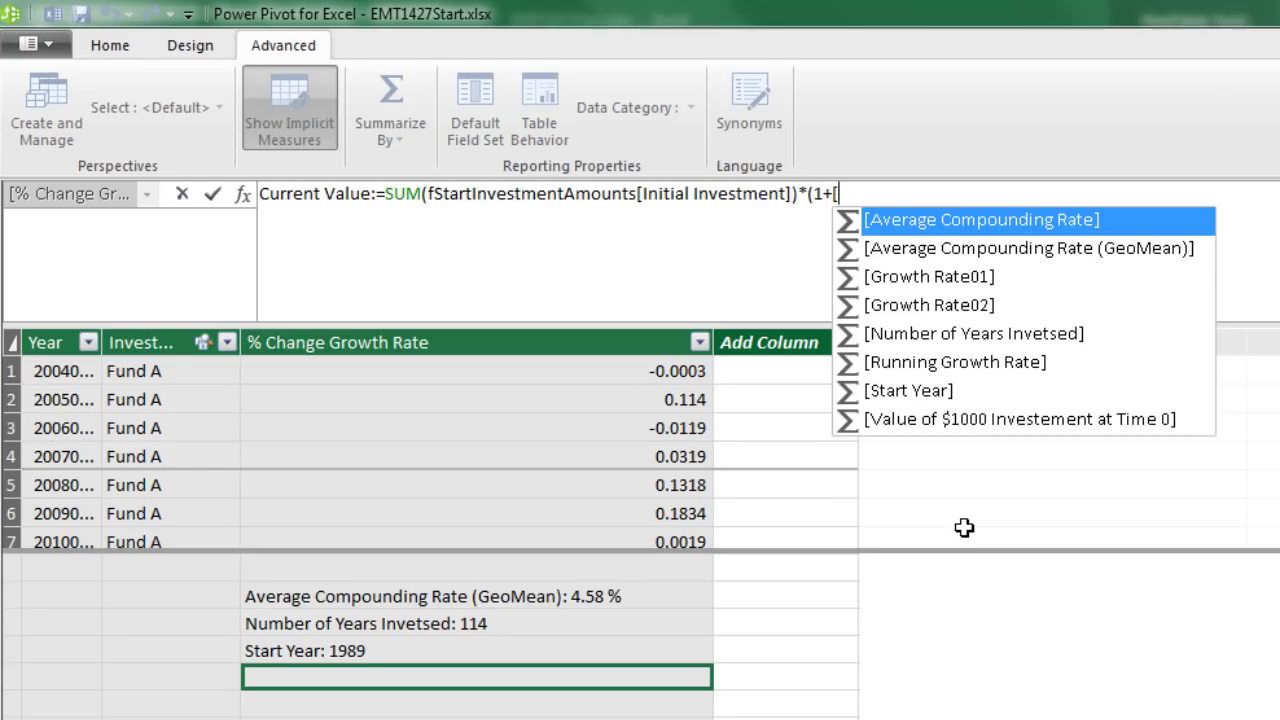
{"action": "key", "text": "Down"}
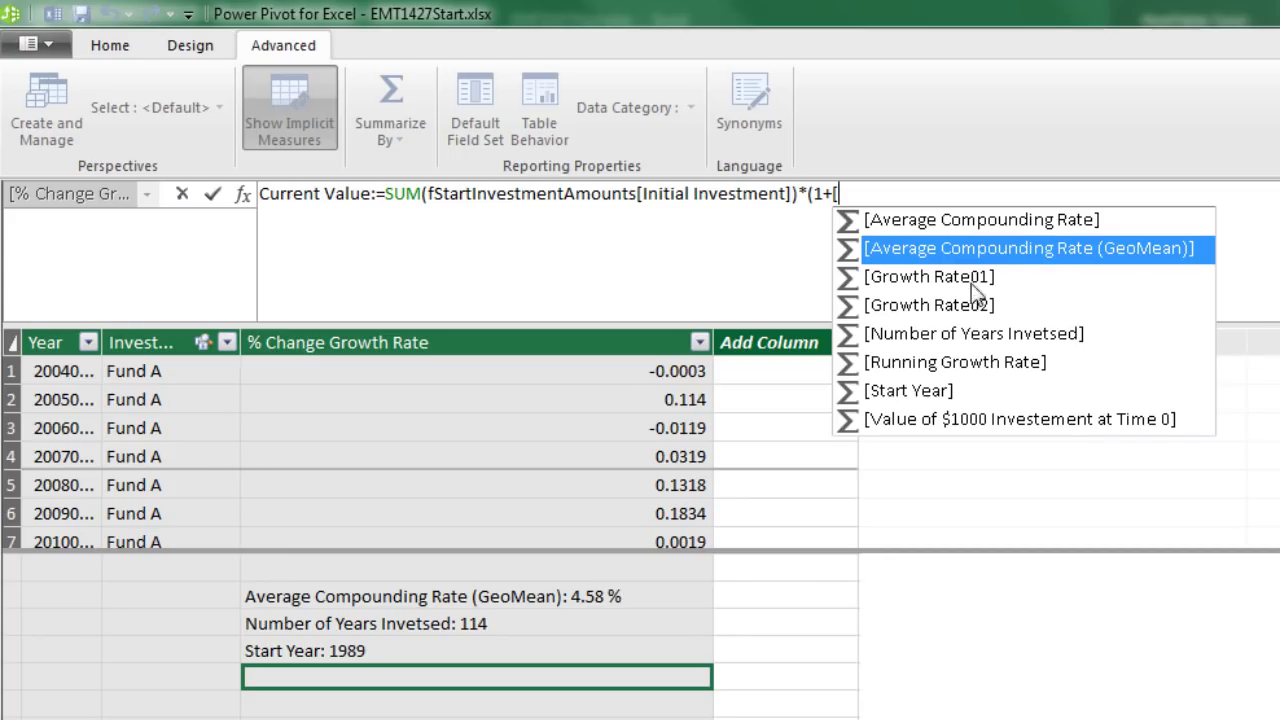
{"action": "key", "text": "Tab"}
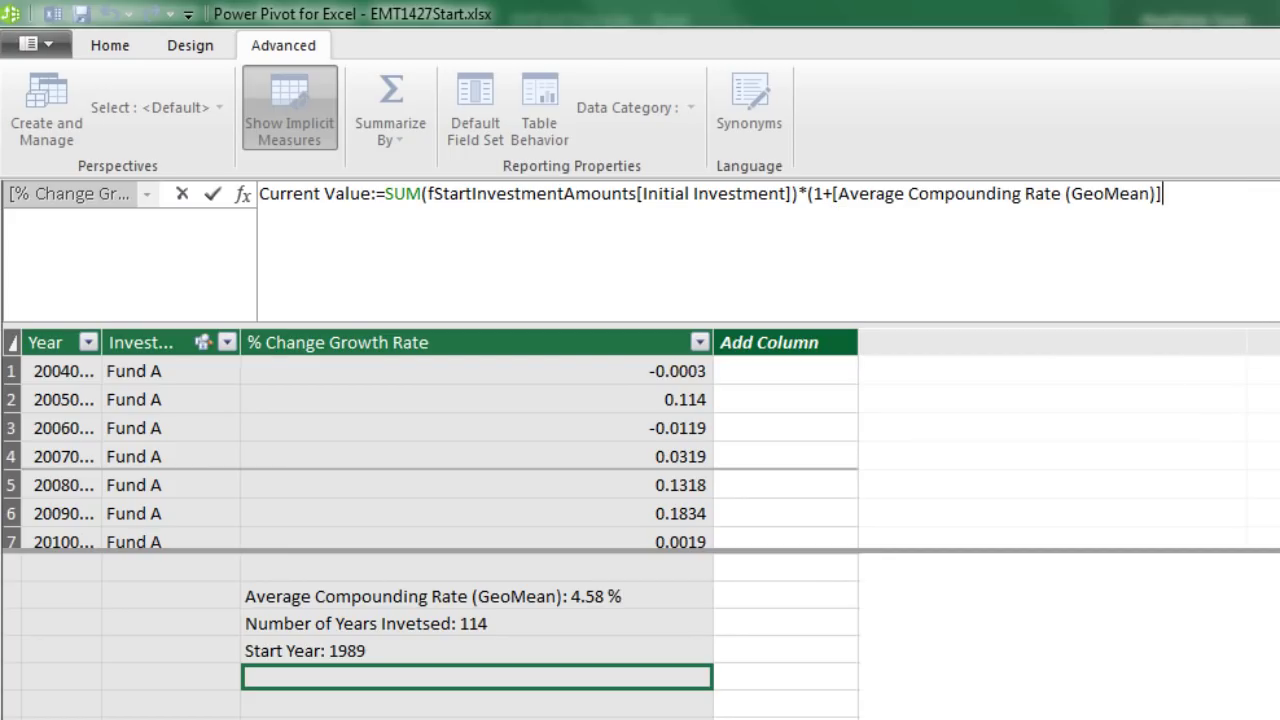
{"action": "type", "text": ")"}
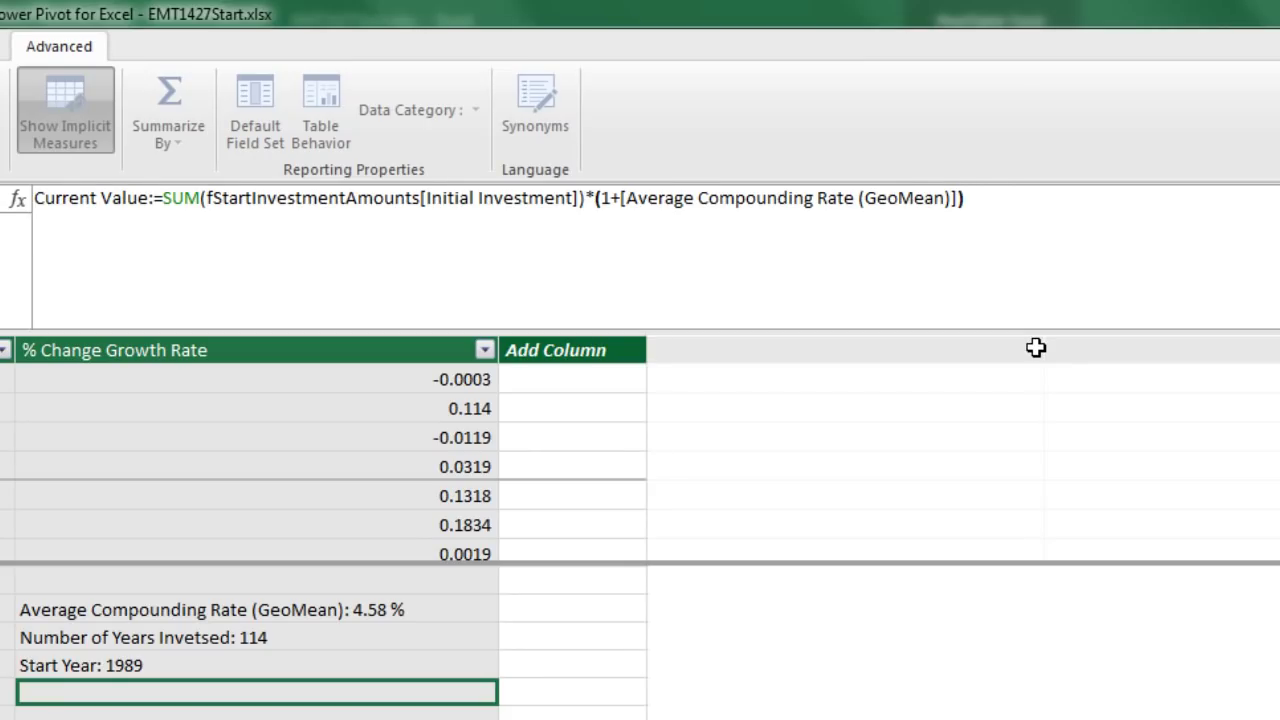
Raise the parenthesised growth factor to the power of the [Number of Years Invetsed] measure
{"action": "type", "text": "^["}
{"action": "key", "text": "Down"}
{"action": "key", "text": "Down"}
{"action": "key", "text": "Down"}
{"action": "key", "text": "Down"}
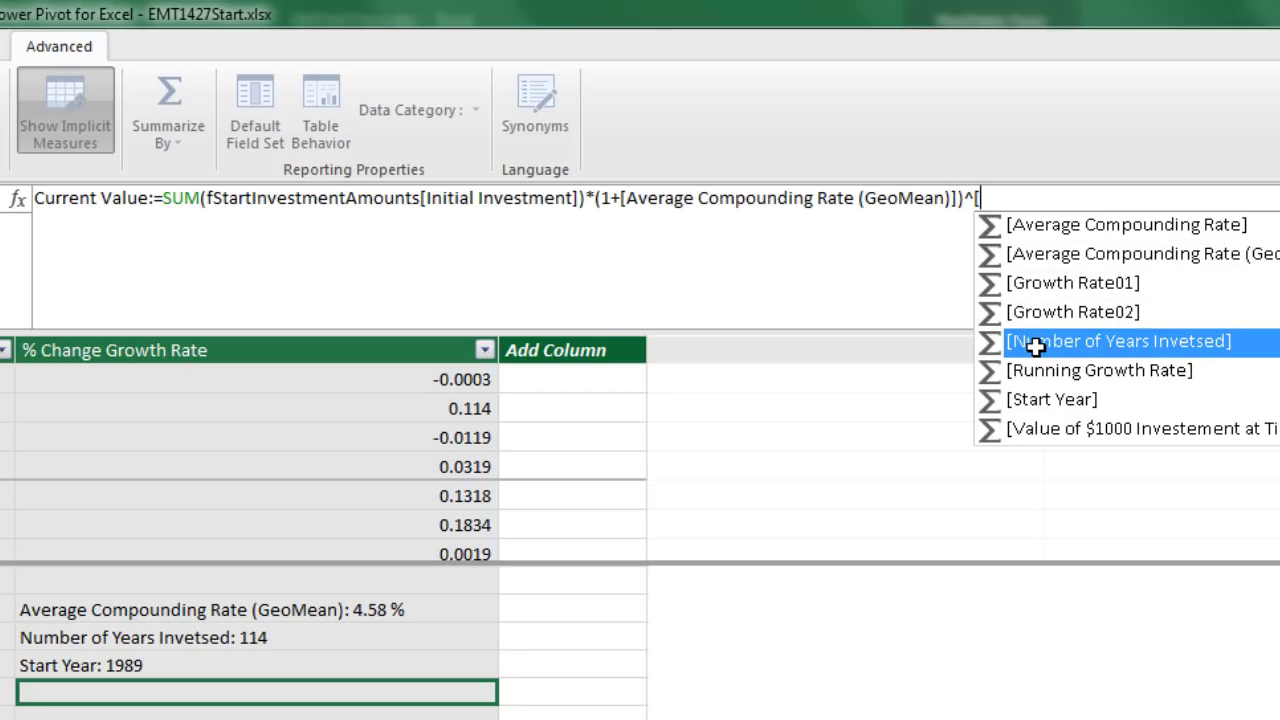
{"action": "key", "text": "Tab"}
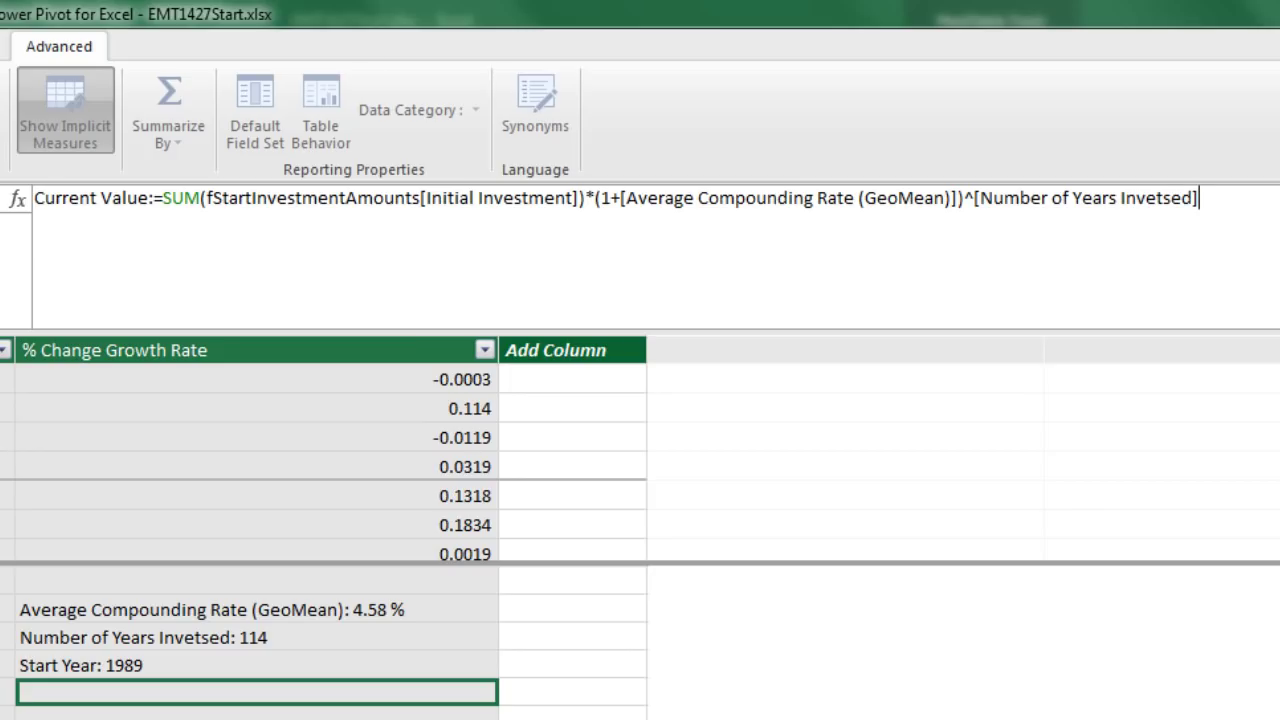
Commit the Current Value measure and format it as $ English (United States) currency
{"action": "key", "text": "Return"}
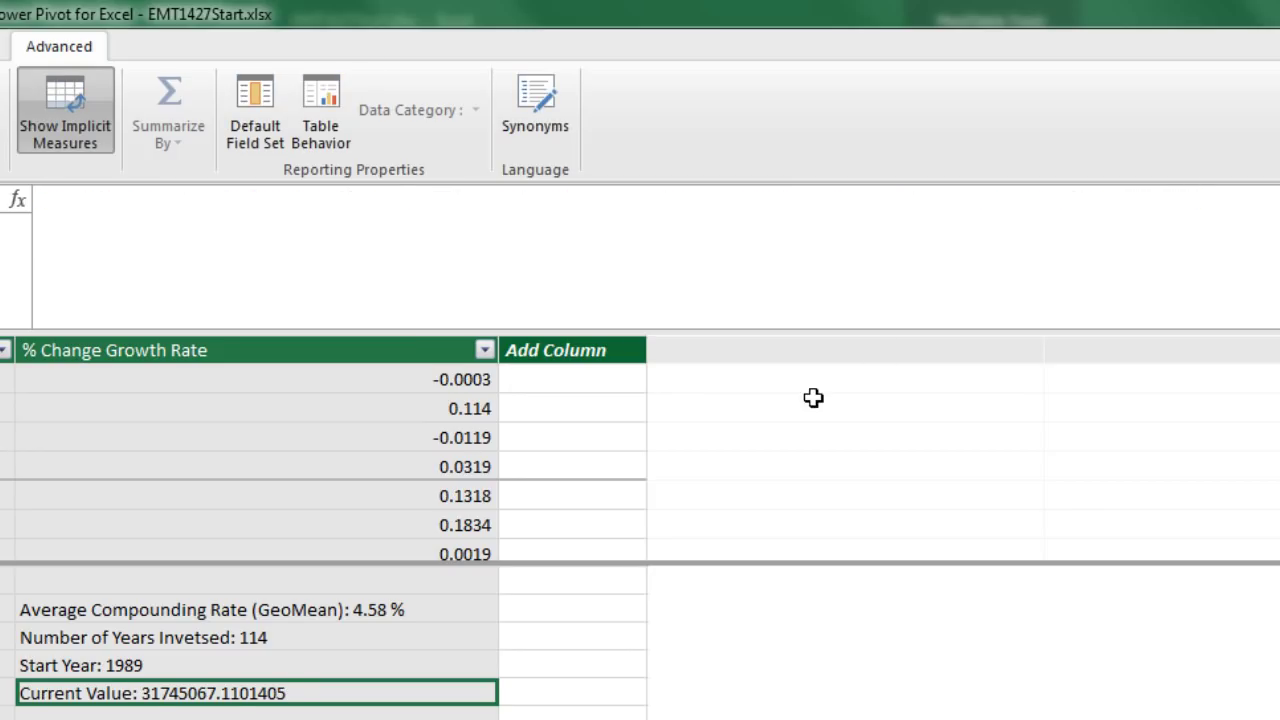
{"action": "left_click", "coordinate": [96, 40]}
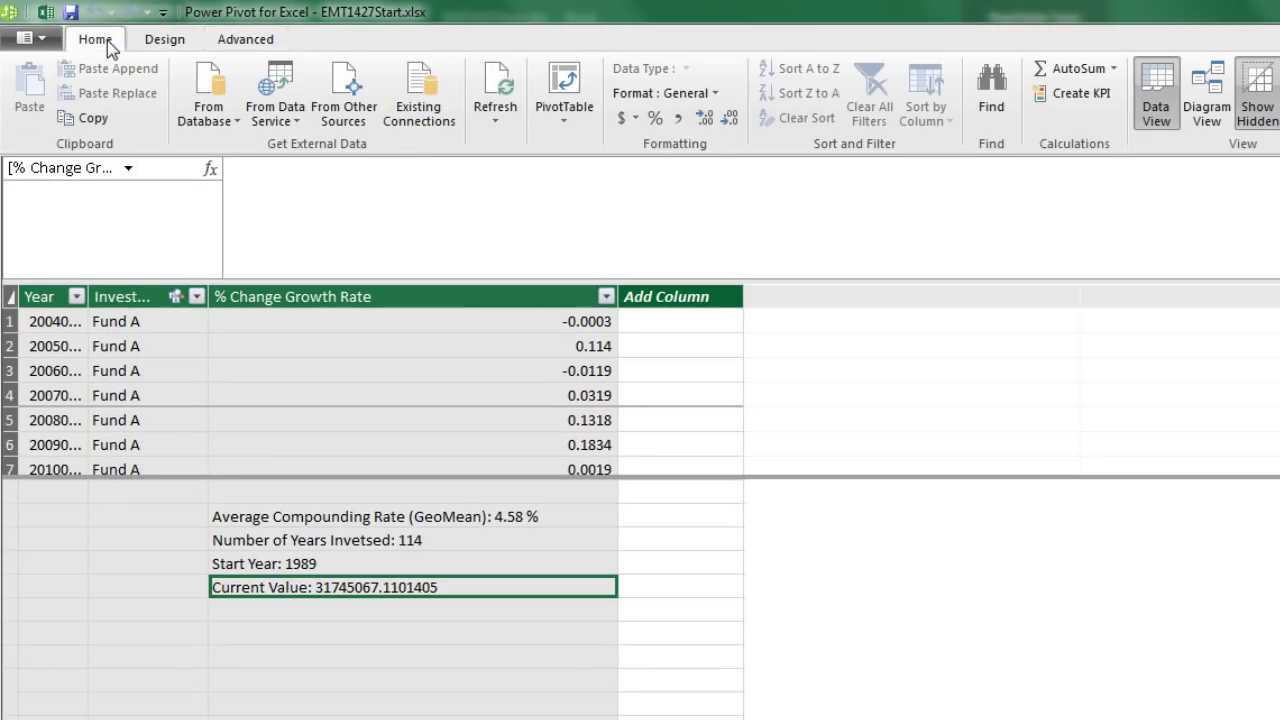
{"action": "left_click", "coordinate": [634, 122]}
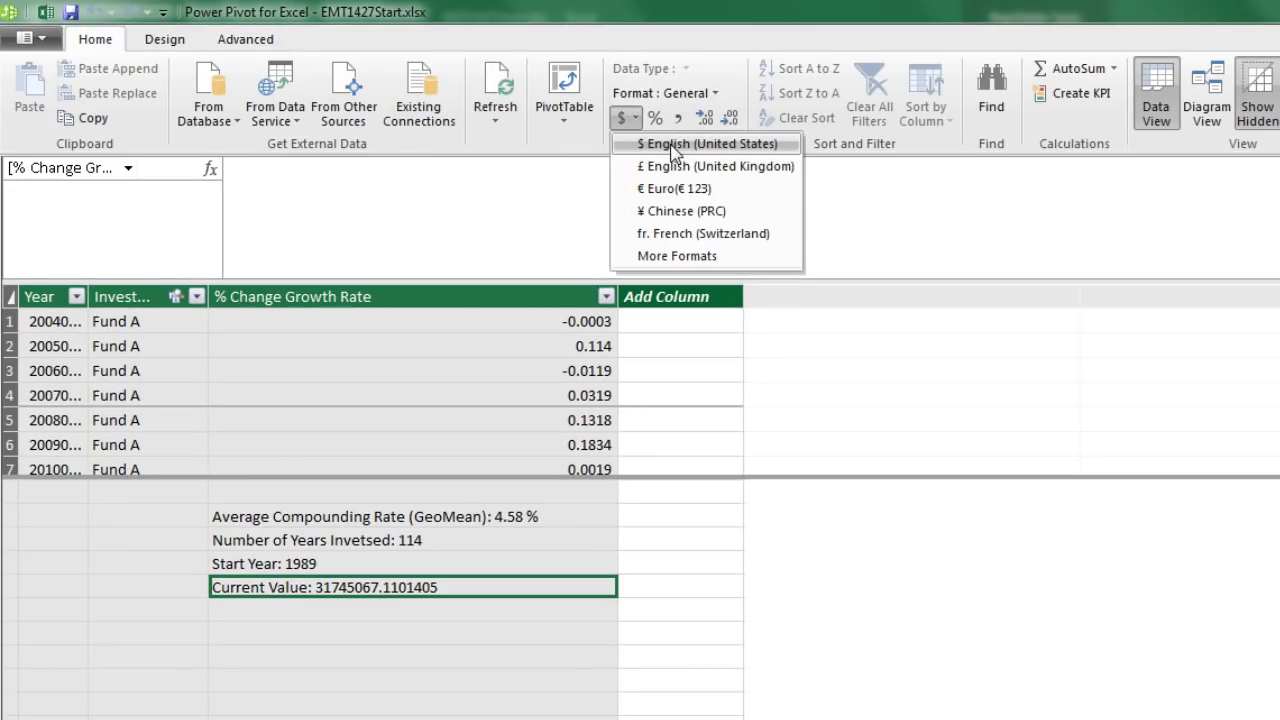
{"action": "left_click", "coordinate": [672, 144]}
Switch to the Excel worksheet, add Current Value to the PivotTable's values and widen its column to fit the grand total
{"action": "key", "text": "alt+Tab"}
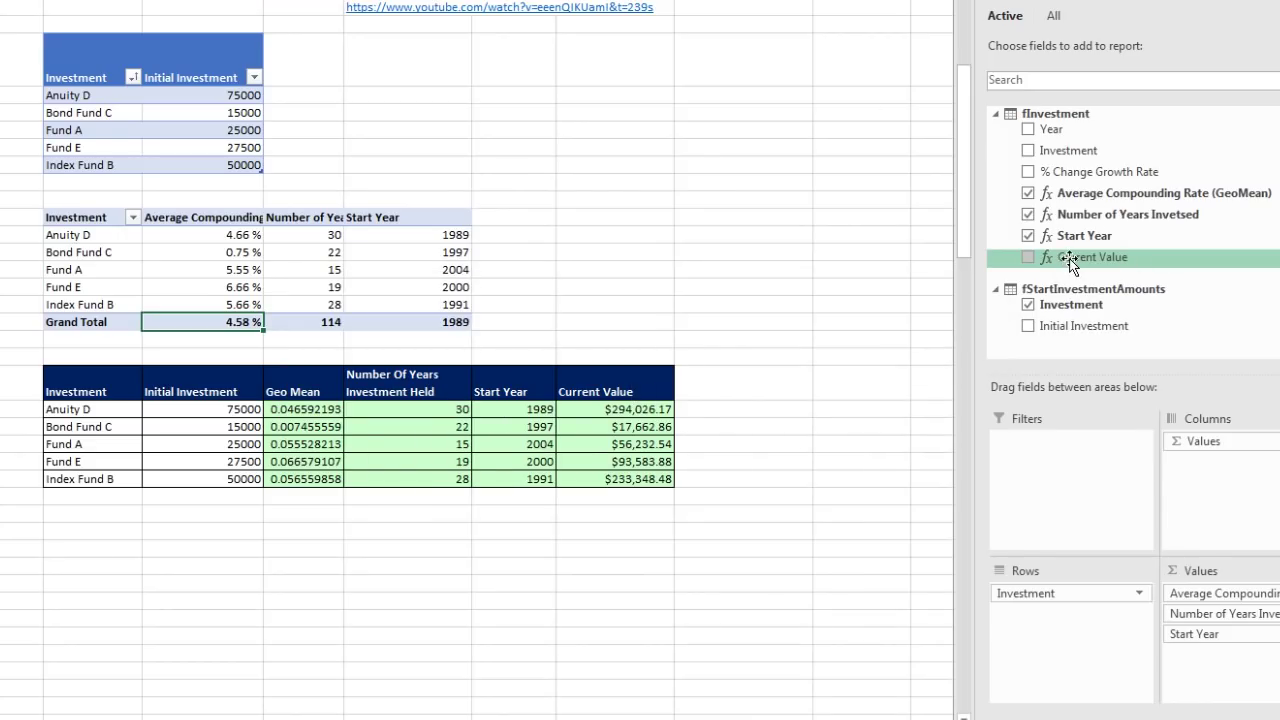
{"action": "left_click_drag", "start_coordinate": [1076, 257], "coordinate": [1226, 660]}
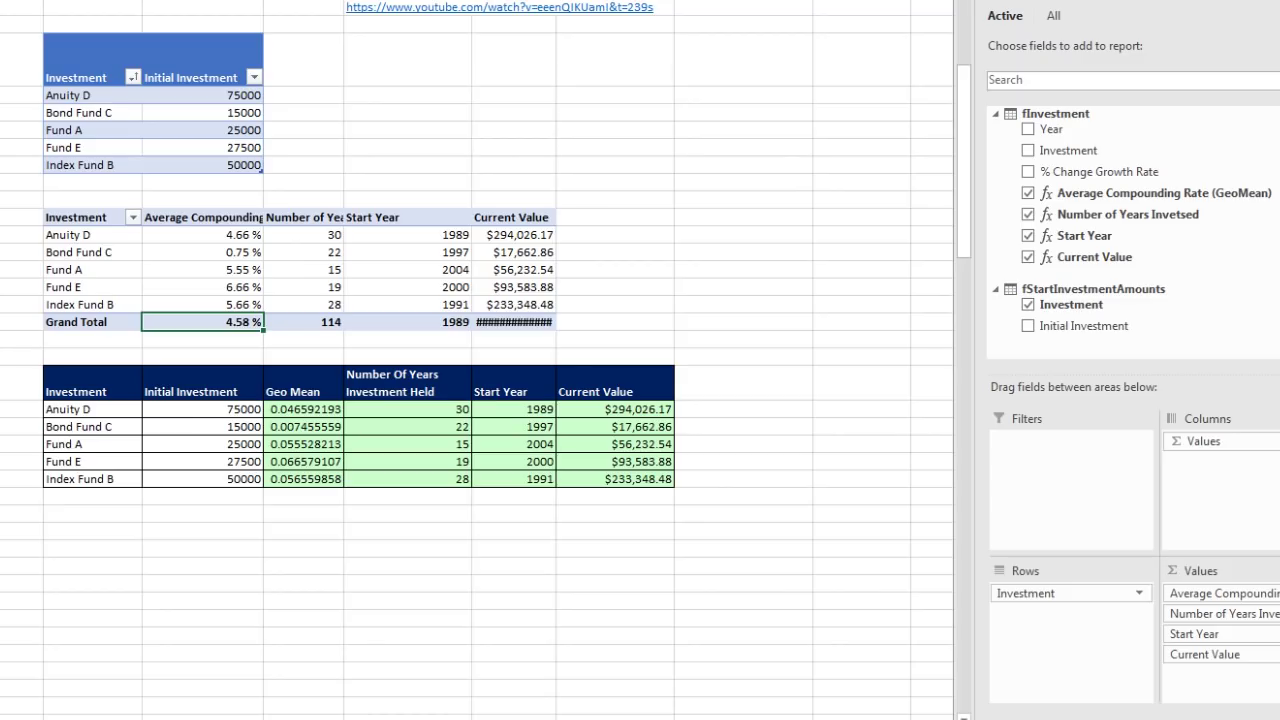
{"action": "left_click_drag", "start_coordinate": [556, 2], "coordinate": [587, 2]}
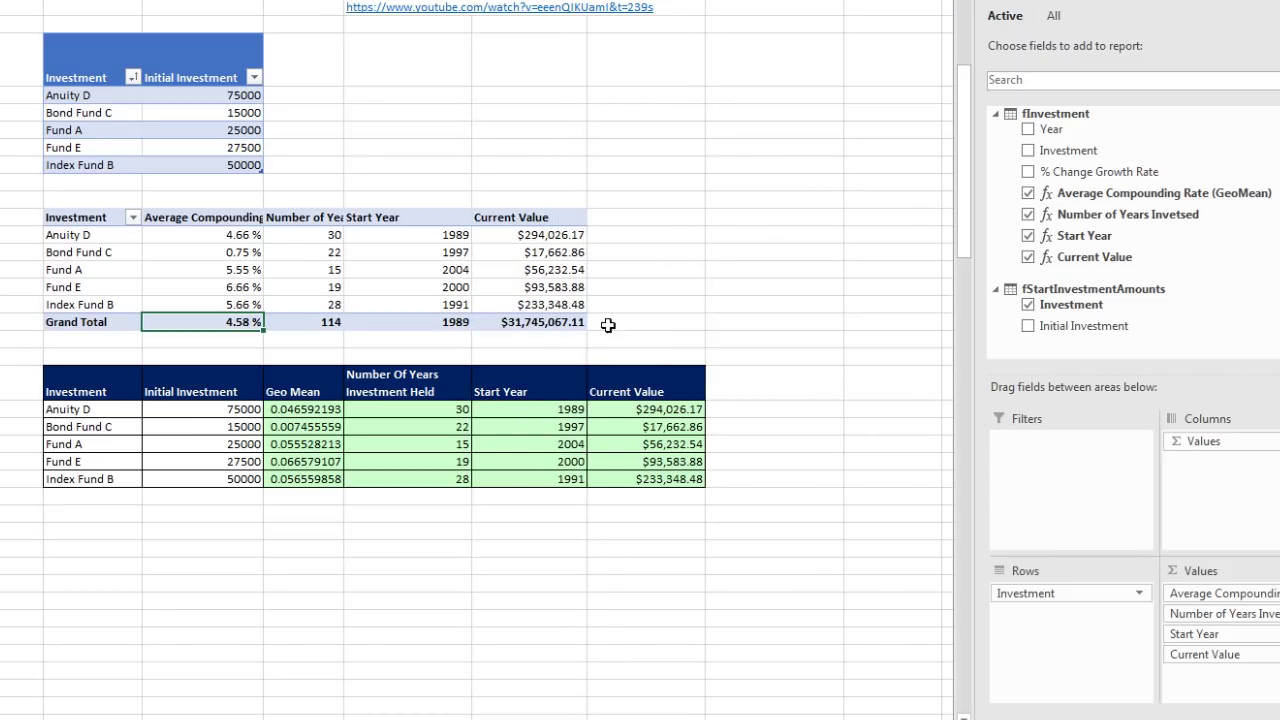
Examine the Current Value amounts and average compounding rates for the individual investments in the PivotTable
{"action": "left_click", "coordinate": [540, 236]}
{"action": "left_click", "coordinate": [556, 253]}
{"action": "left_click", "coordinate": [553, 268]}
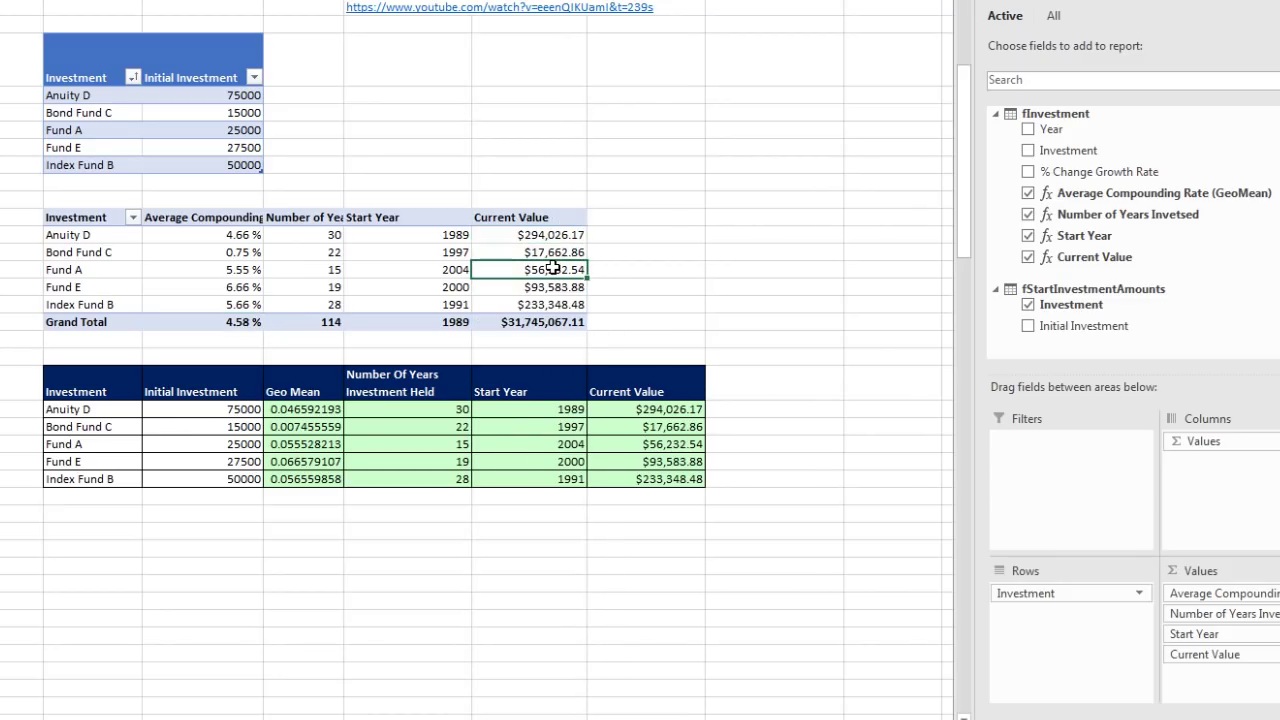
{"action": "left_click", "coordinate": [558, 287]}
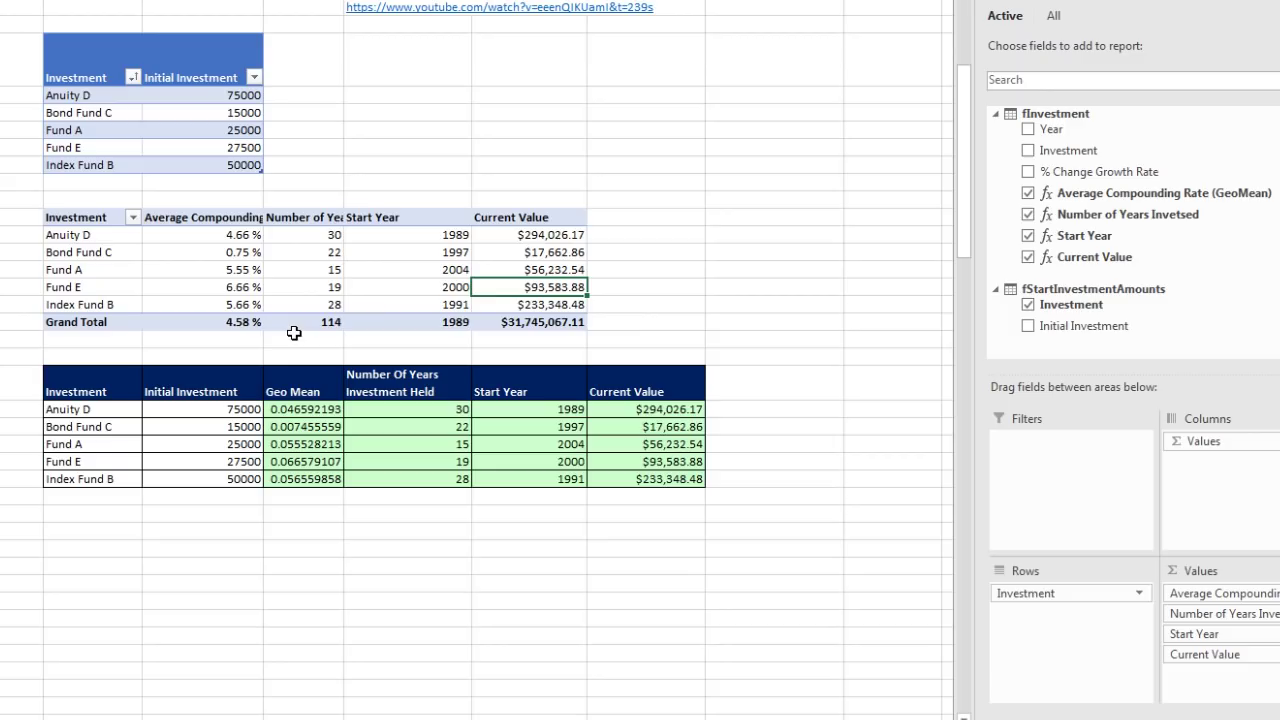
{"action": "left_click", "coordinate": [240, 236]}
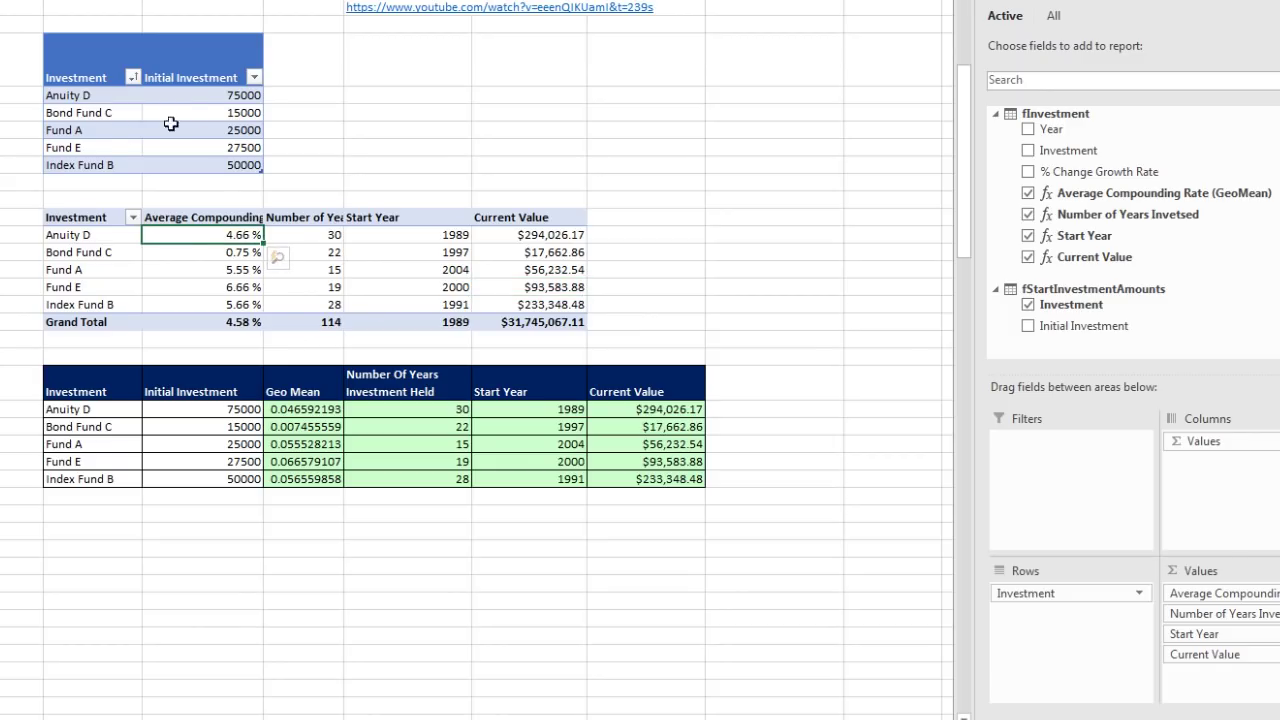
{"action": "left_click", "coordinate": [112, 235]}
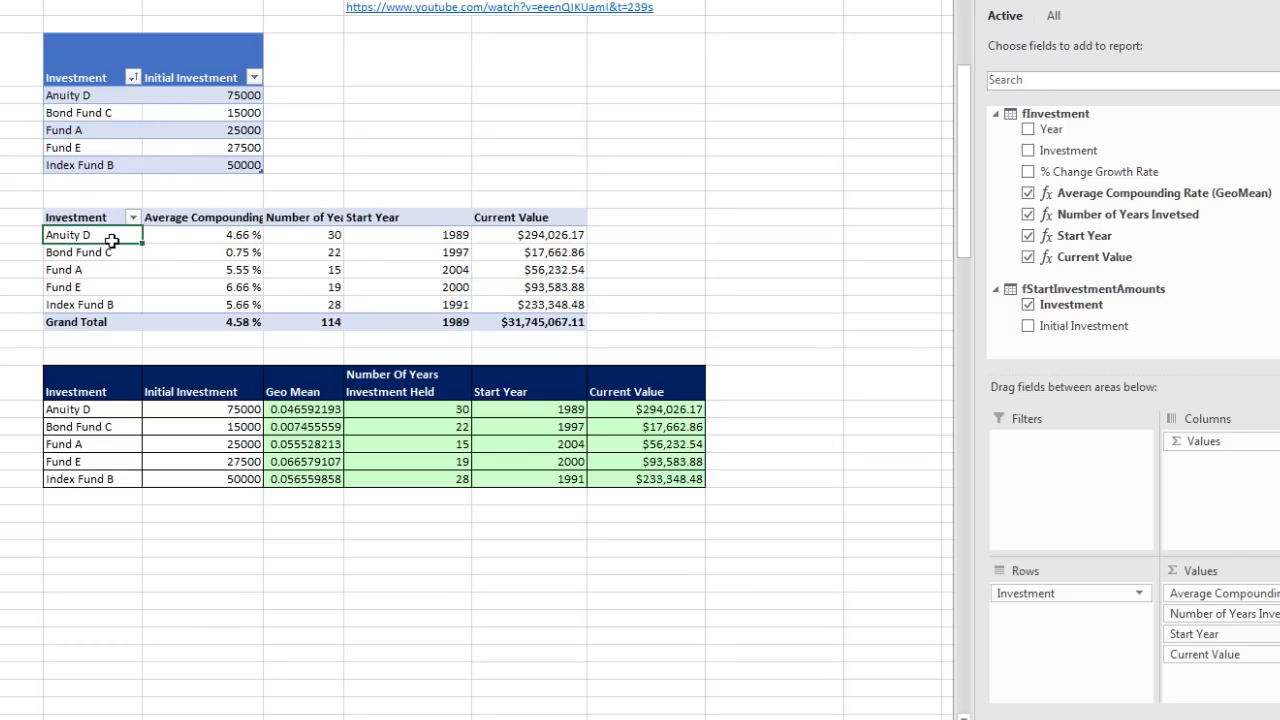
{"action": "left_click", "coordinate": [214, 253]}
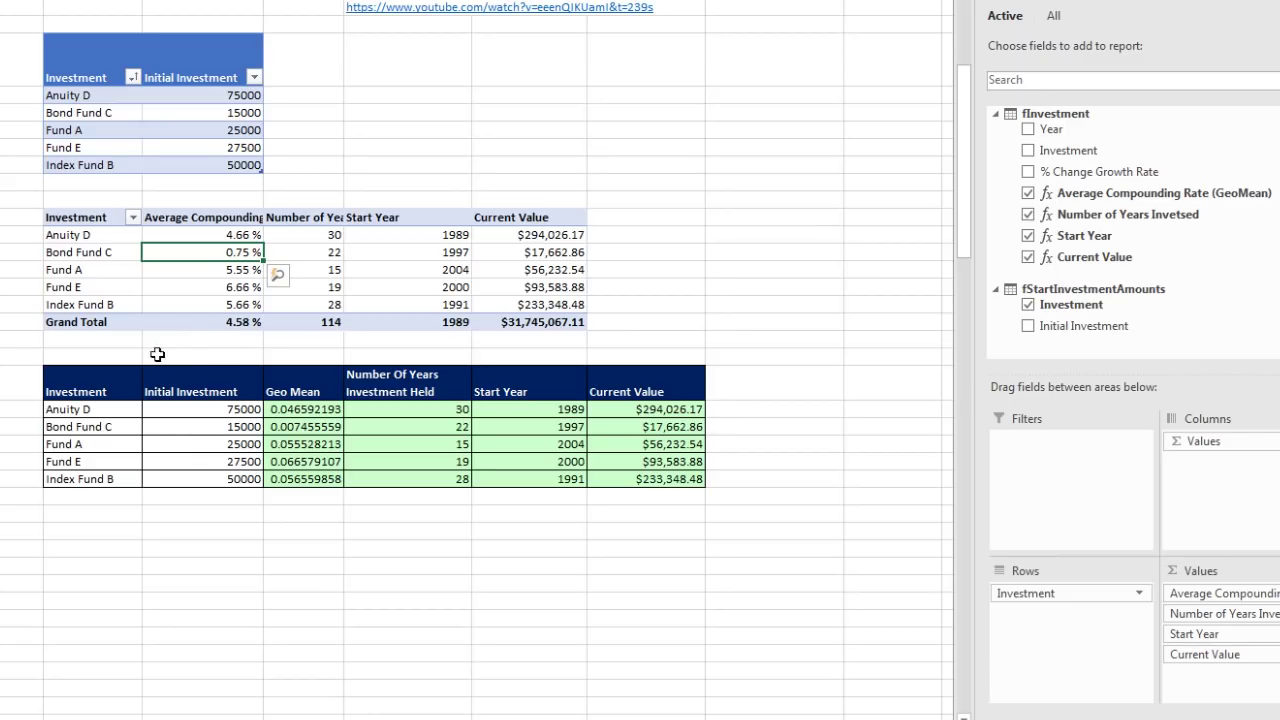
Switch to Power Pivot and insert IF(HASONEVALUE(fStartInvestmentAmounts[Investment]), before GEOMEANX in the Average Compounding Rate (GeoMean) measure
{"action": "key", "text": "alt+Tab"}
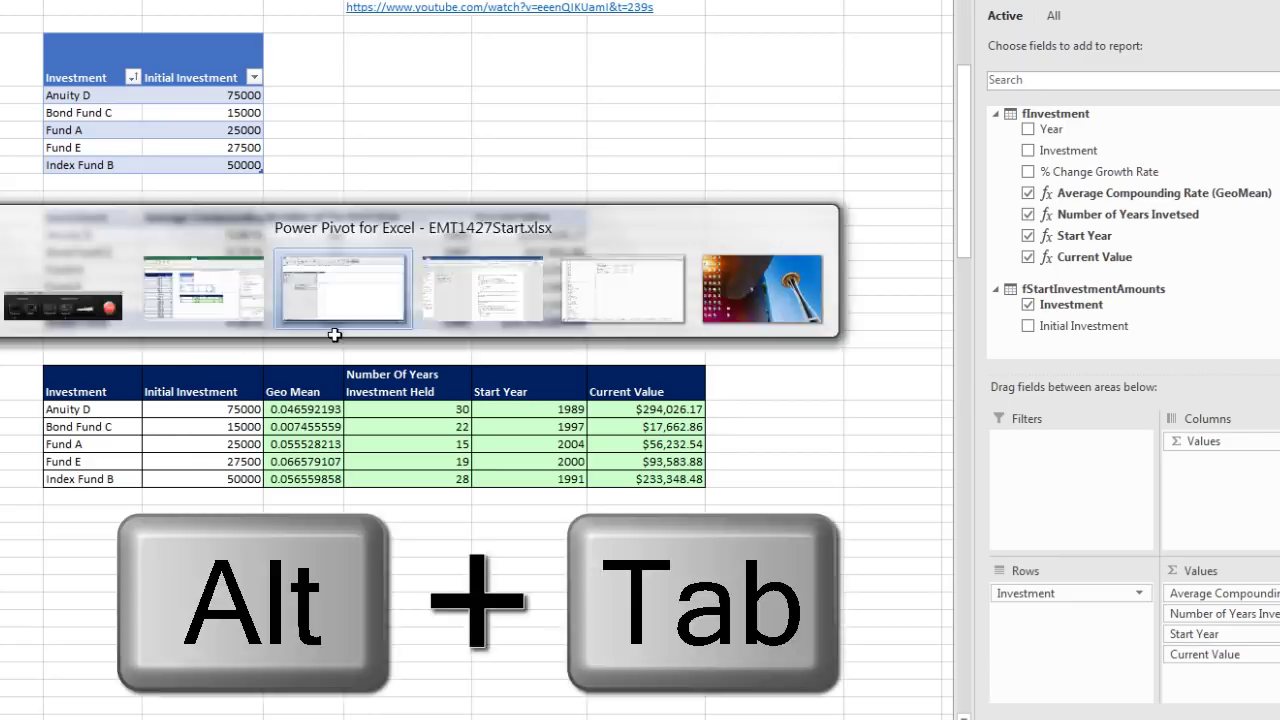
{"action": "left_click", "coordinate": [460, 541]}
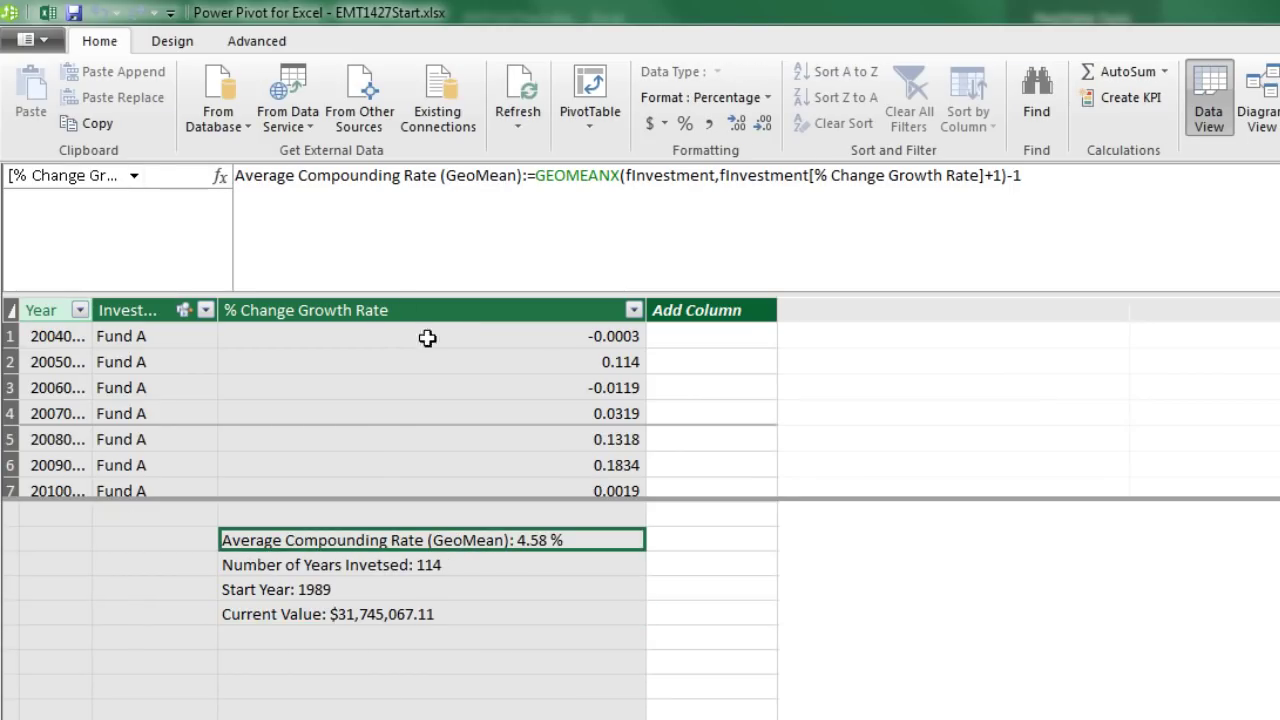
{"action": "left_click", "coordinate": [536, 180]}
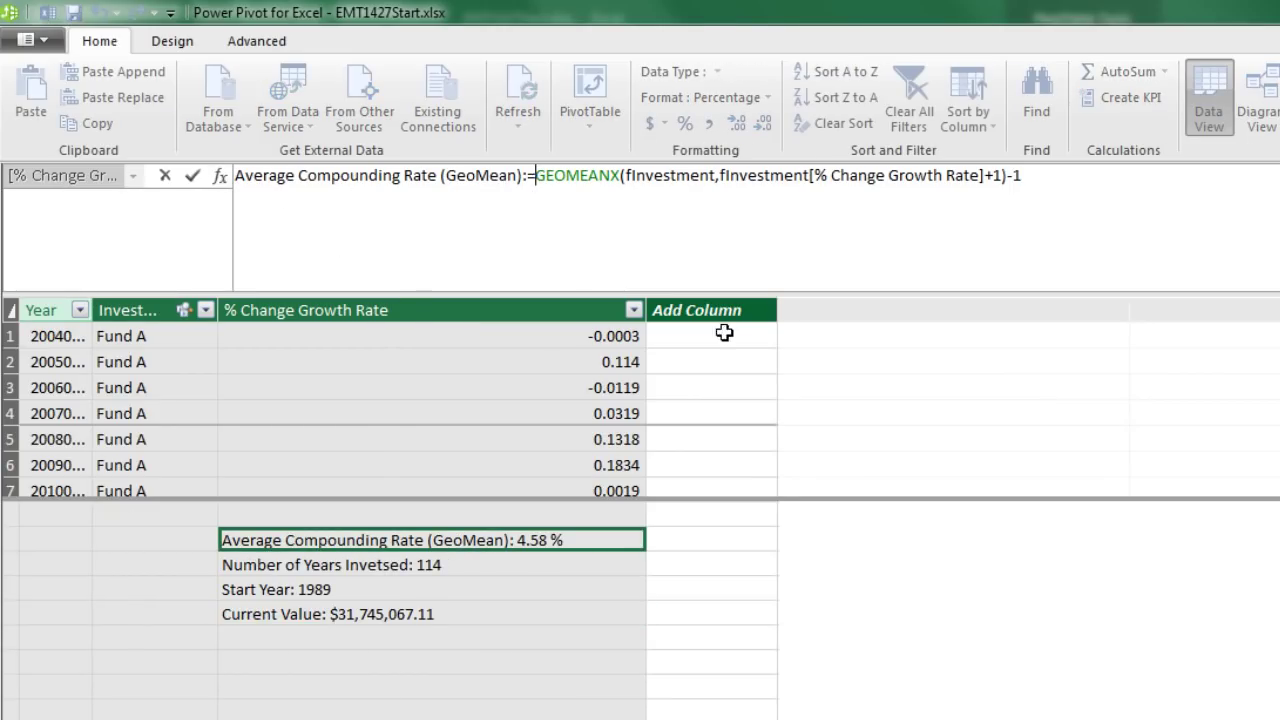
{"action": "type", "text": "IF(hason"}
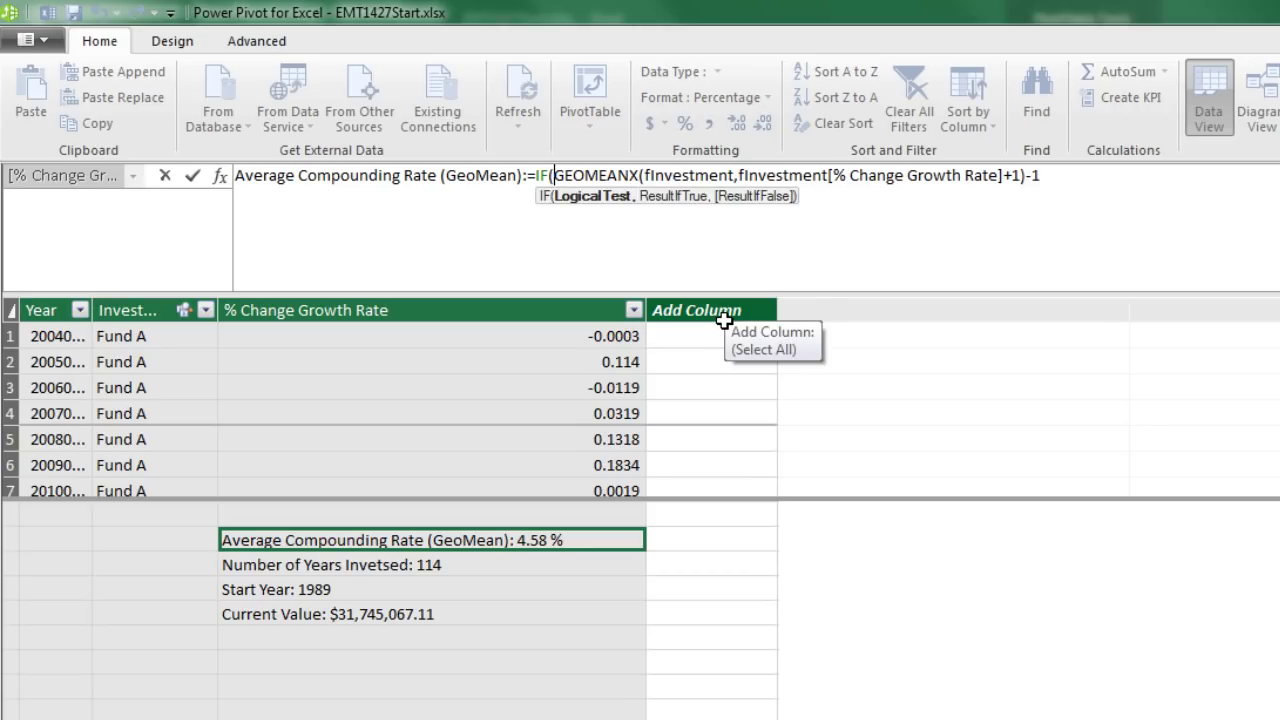
{"action": "type", "text": "ev"}
{"action": "key", "text": "Tab"}
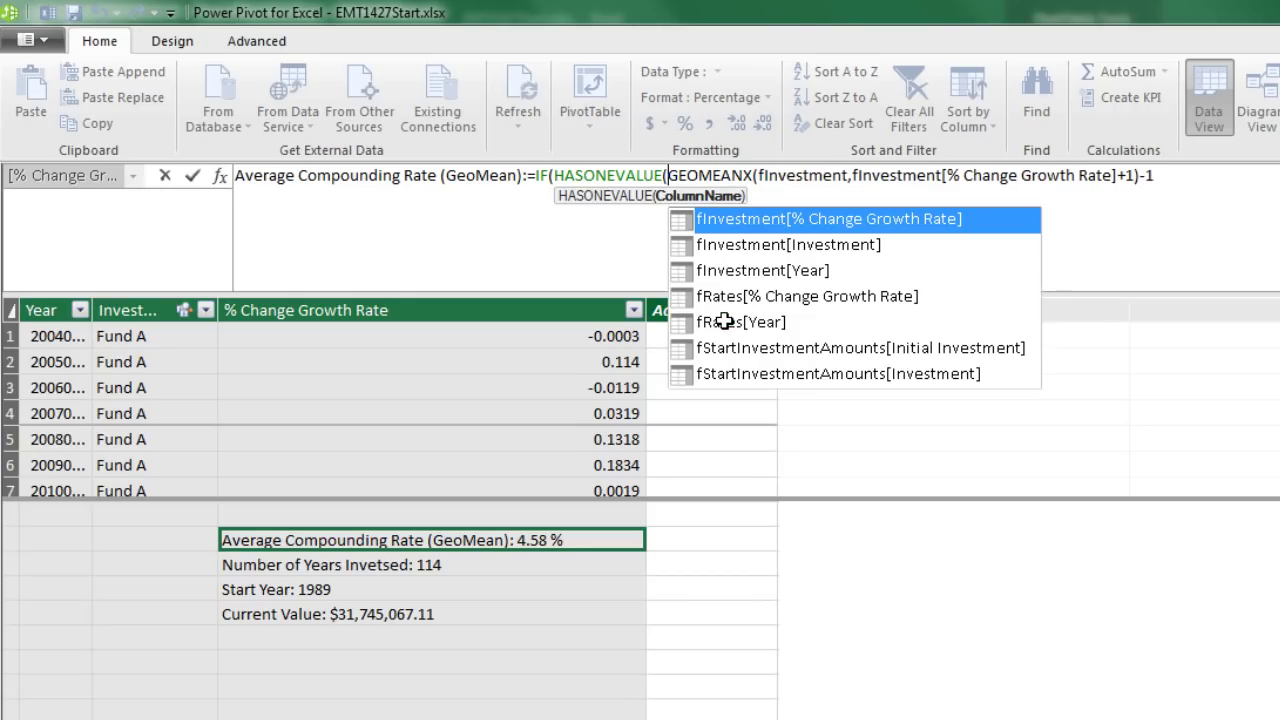
{"action": "type", "text": "fs"}
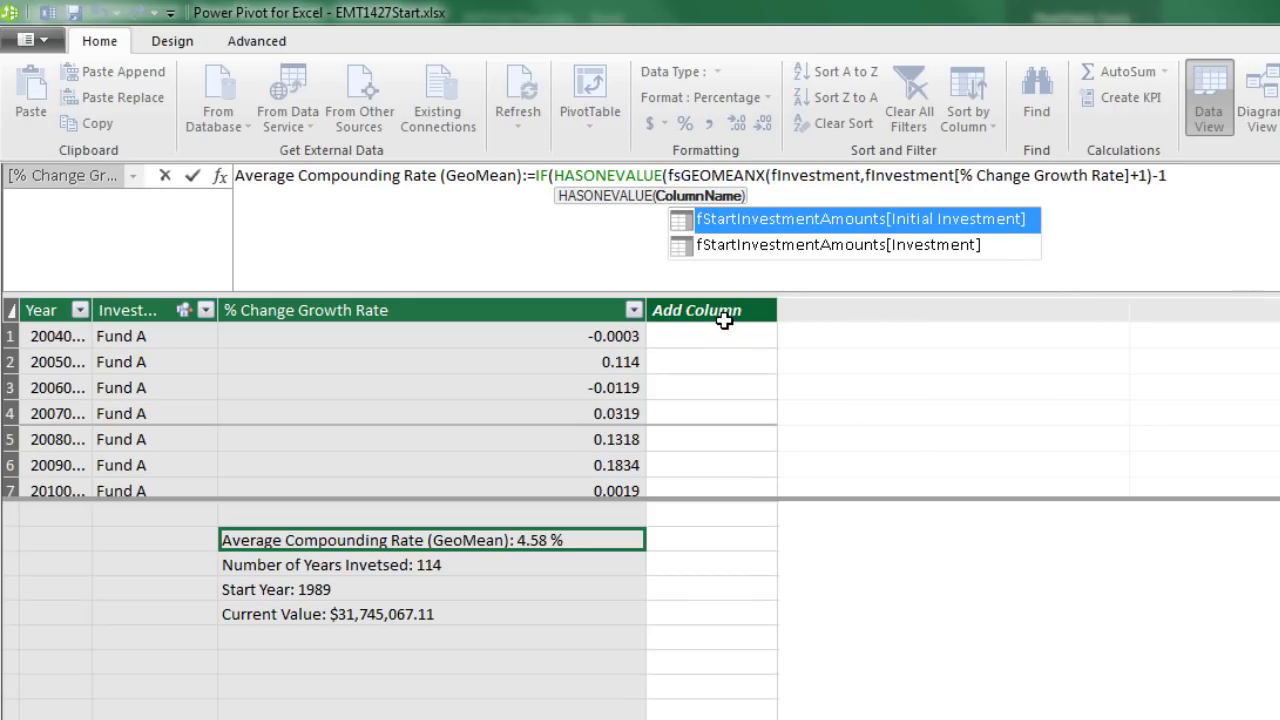
{"action": "key", "text": "Down"}
{"action": "key", "text": "Tab"}
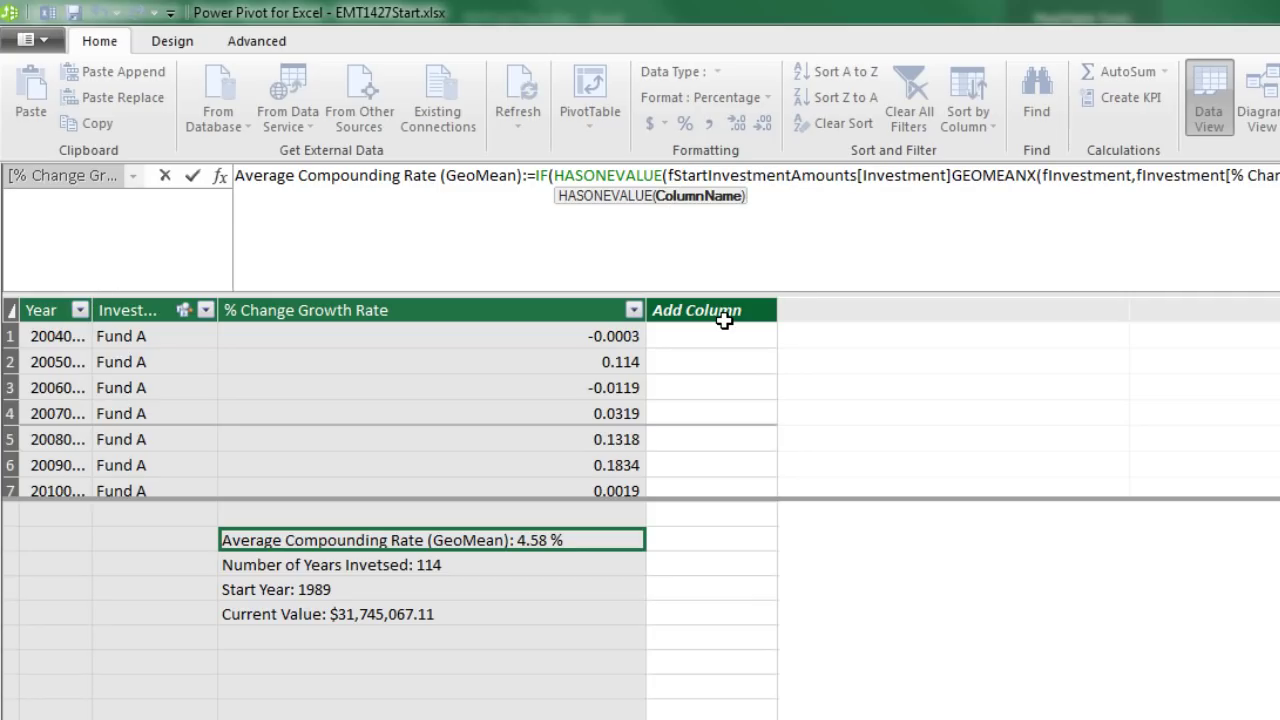
{"action": "type", "text": ")"}
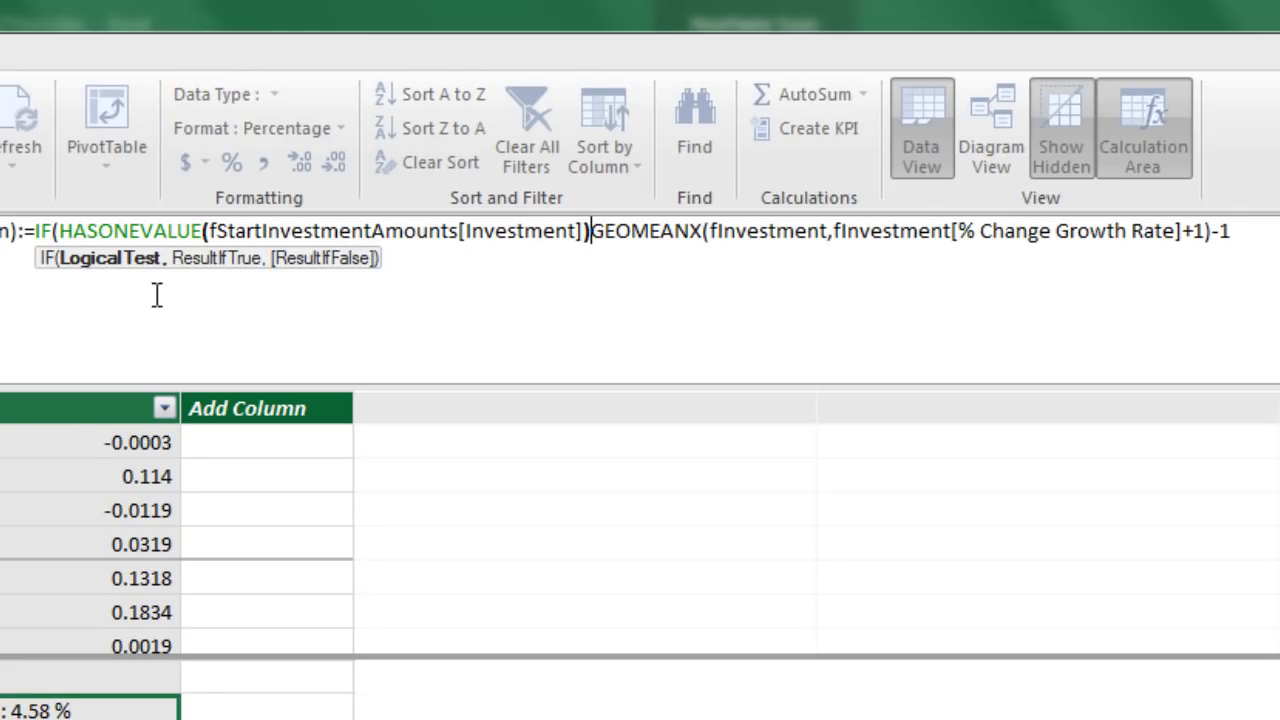
{"action": "type", "text": ","}
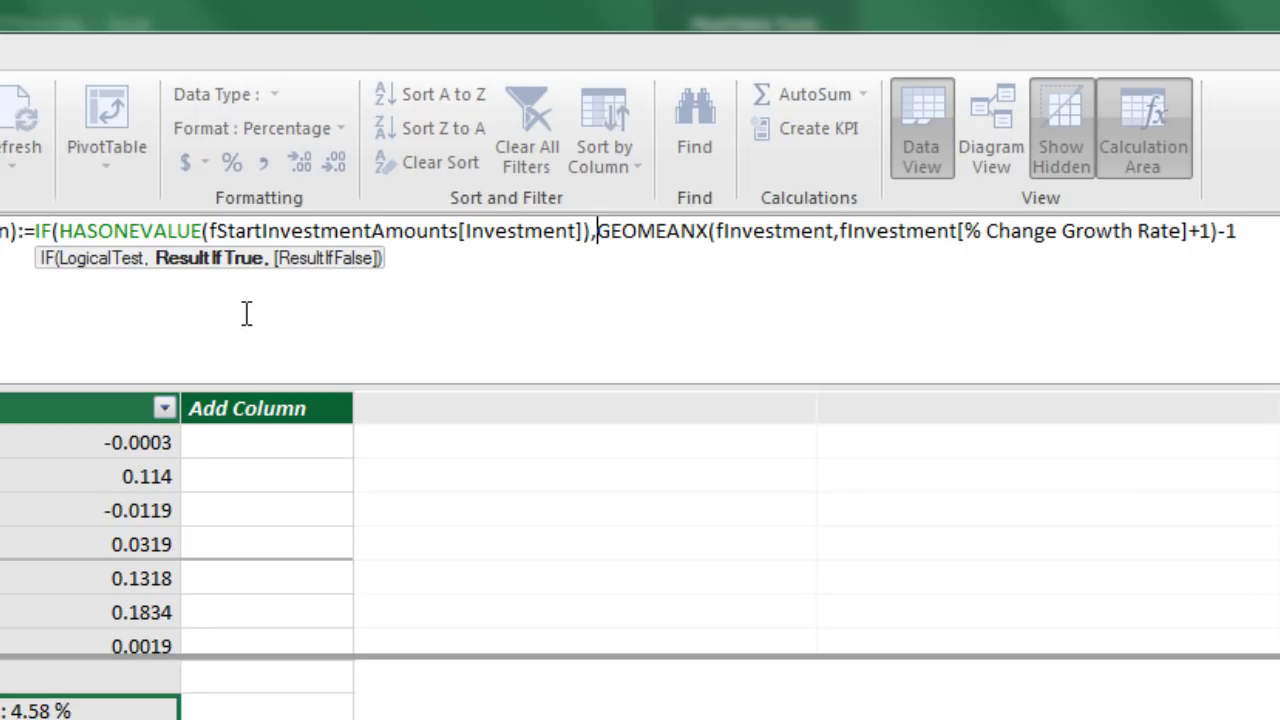
Copy the IF(HASONEVALUE(fStartInvestmentAmounts[Investment]), prefix, then close the Average Compounding Rate (GeoMean) formula with a final parenthesis and commit it
{"action": "key", "text": "shift"}
{"action": "left_click", "coordinate": [36, 236], "text": "shift"}
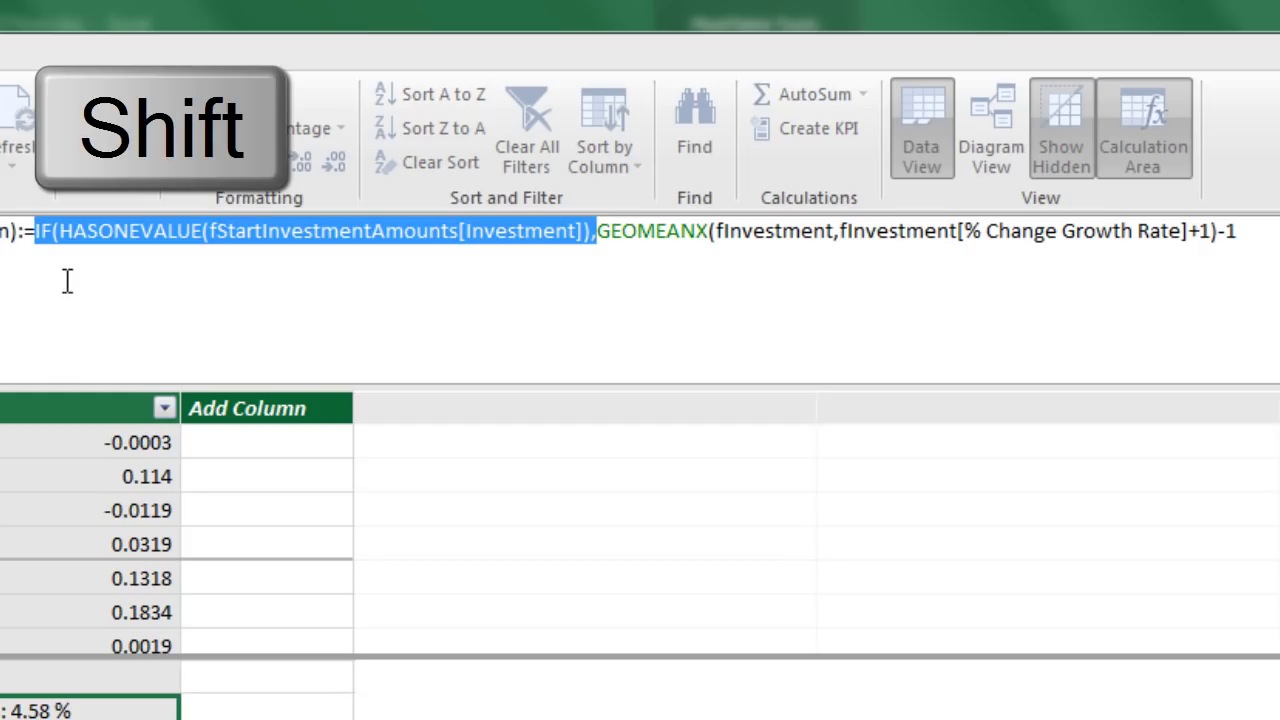
{"action": "key", "text": "ctrl+c"}
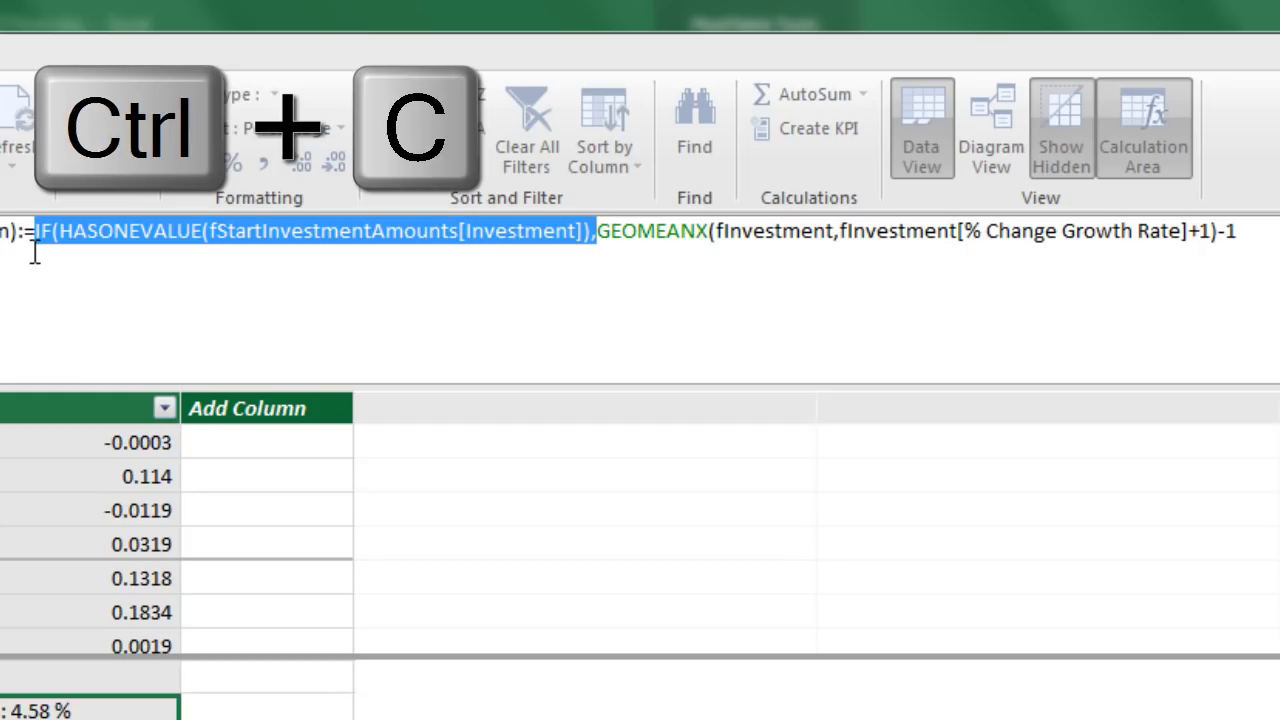
{"action": "left_click", "coordinate": [1270, 230]}
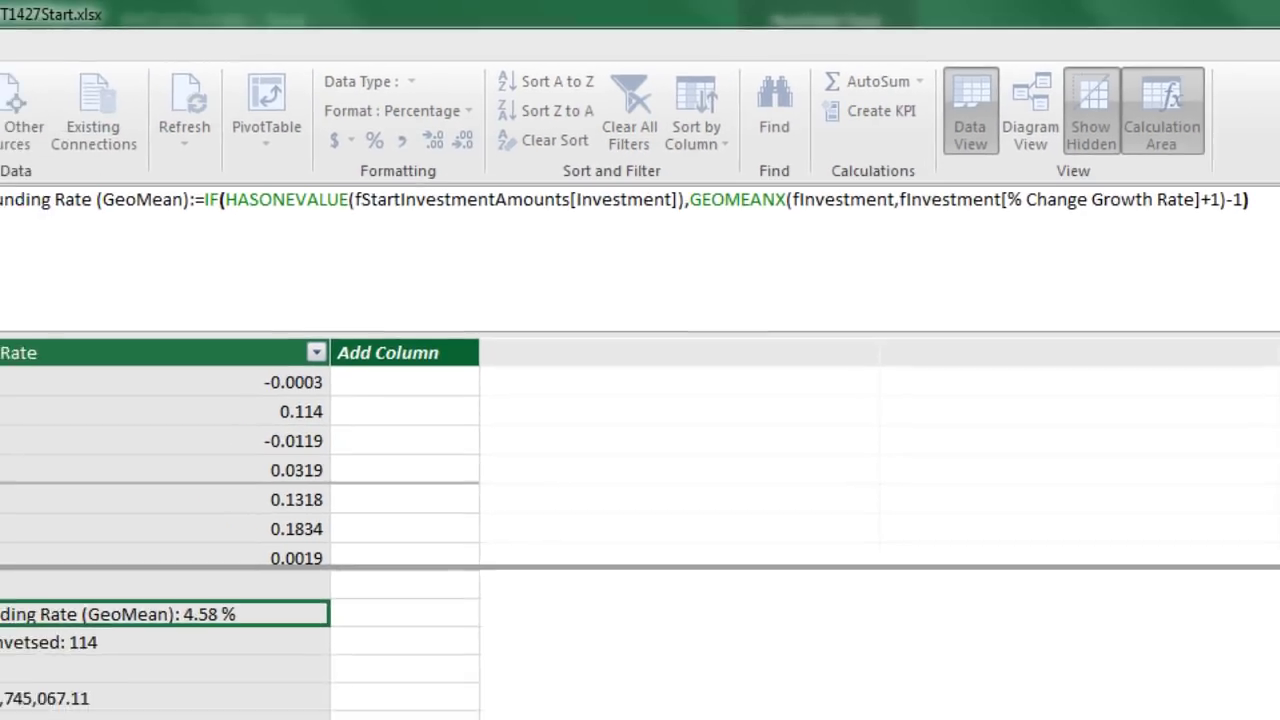
{"action": "key", "text": "Escape"}
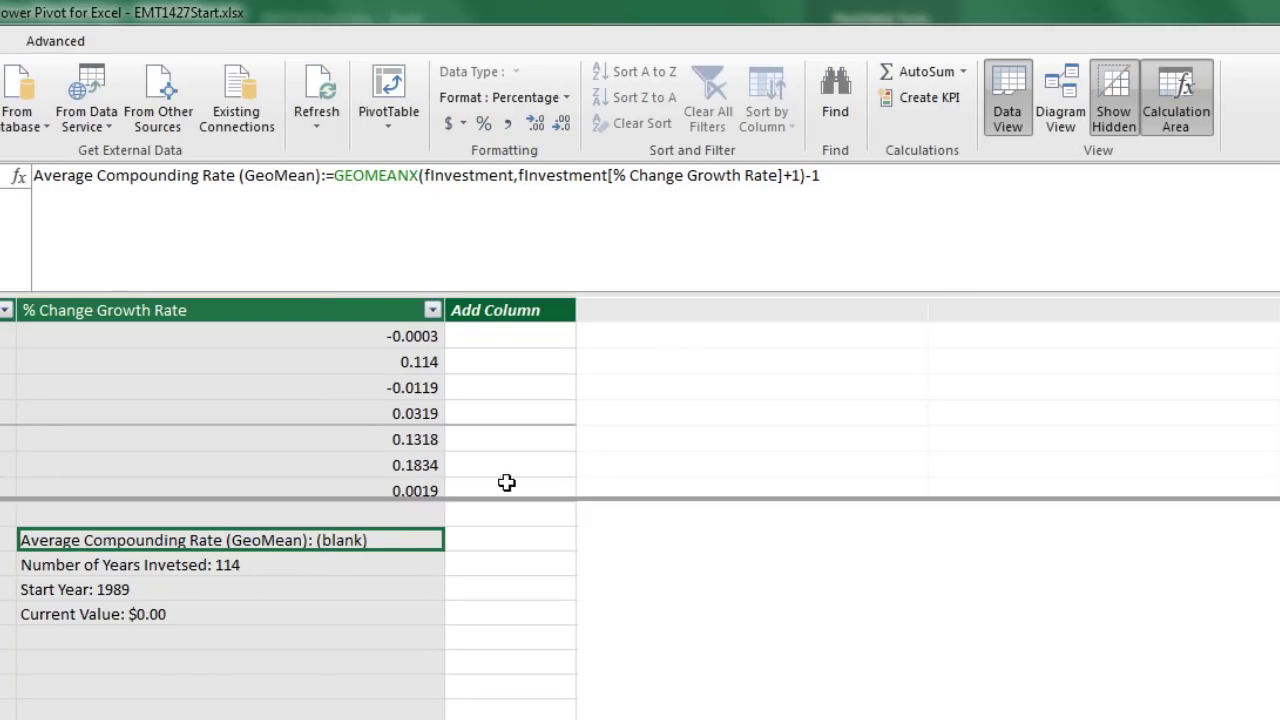
Wrap COUNTROWS(fInvestment) in the Number of Years Invetsed measure with the copied IF(HASONEVALUE(fStartInvestmentAmounts[Investment]), test and commit it
{"action": "left_click", "coordinate": [294, 566]}
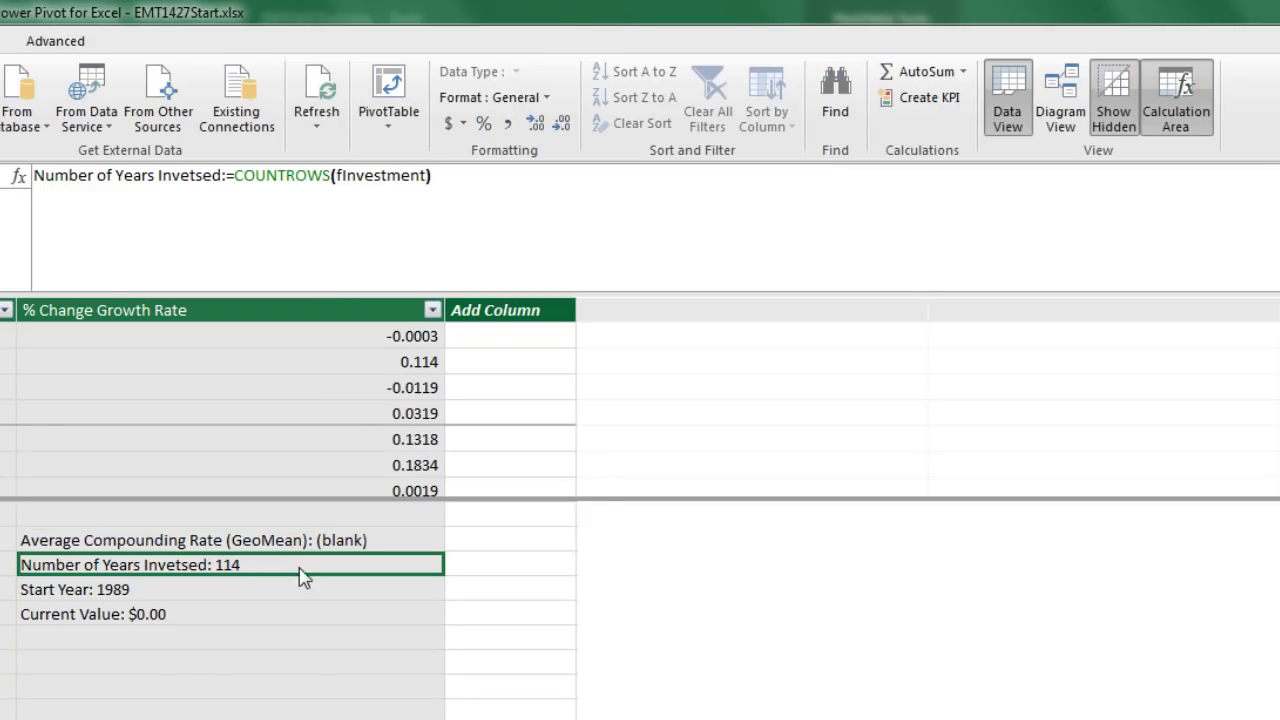
{"action": "left_click", "coordinate": [240, 175]}
{"action": "key", "text": "ctrl+v"}
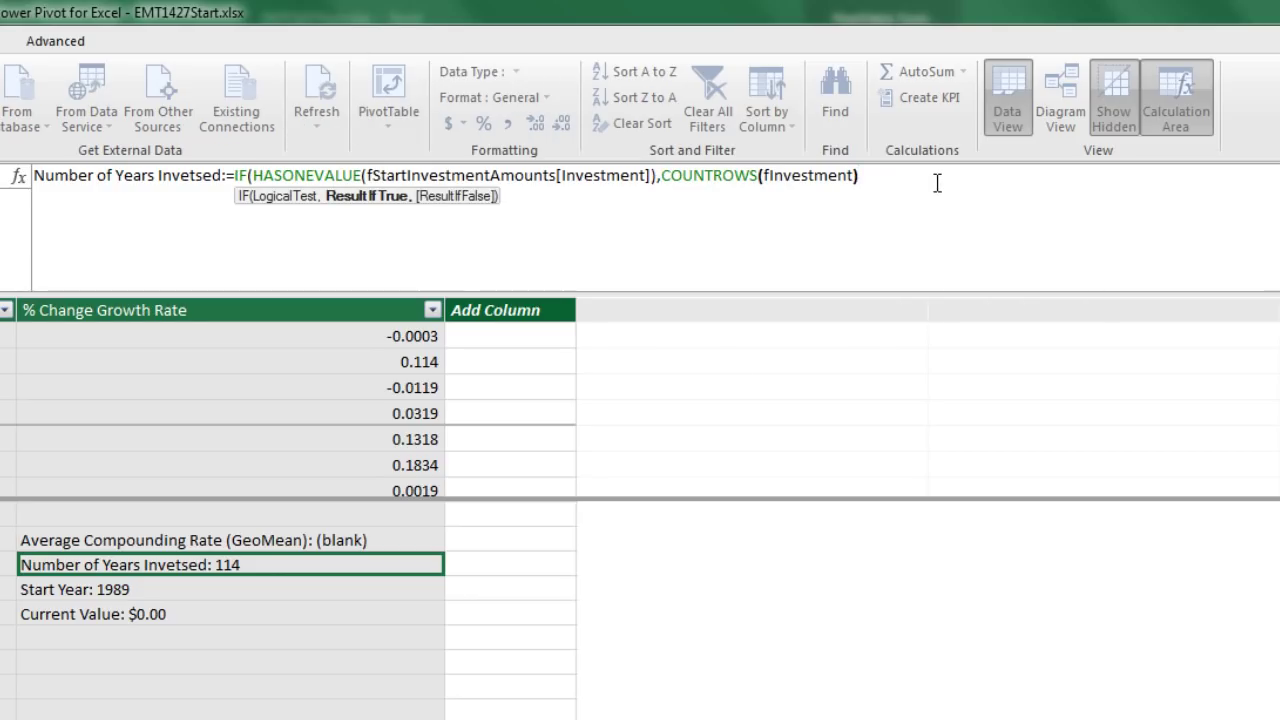
{"action": "type", "text": ")"}
{"action": "key", "text": "Return"}
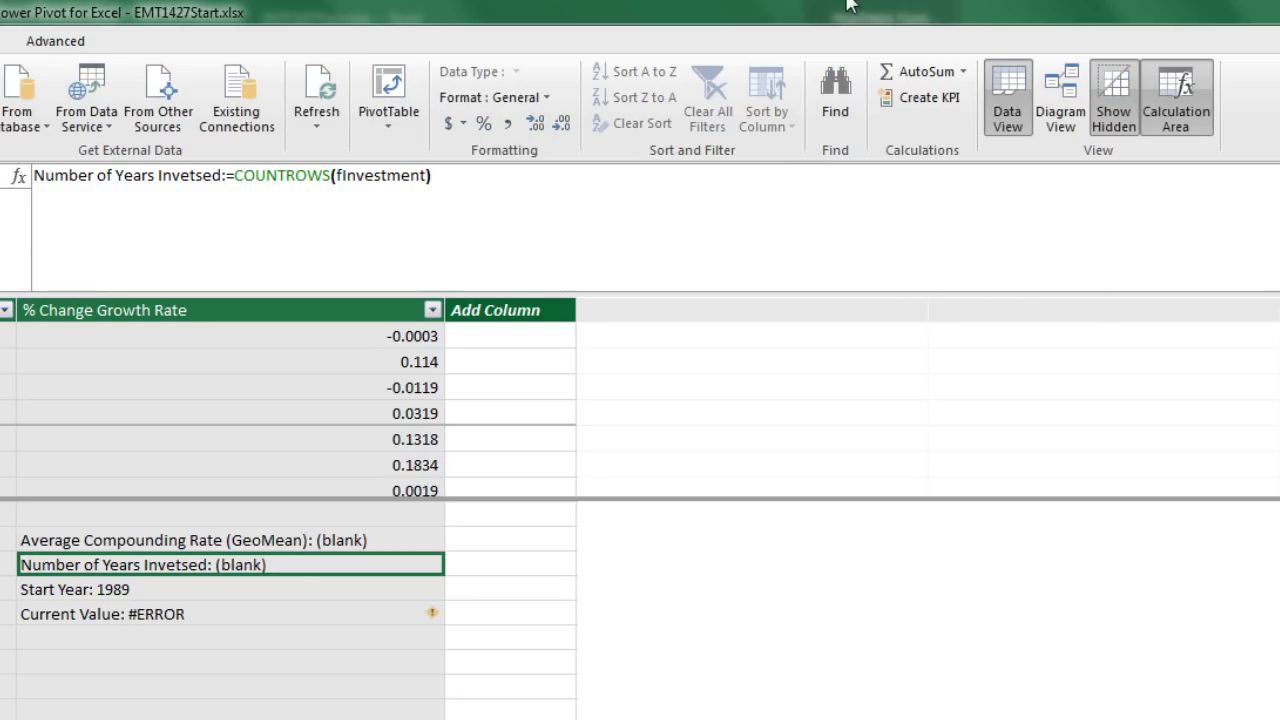
Wrap MIN(fInvestment[Year]) in the Start Year measure with the copied IF(HASONEVALUE(fStartInvestmentAmounts[Investment]), test and commit it
{"action": "left_click", "coordinate": [287, 592]}
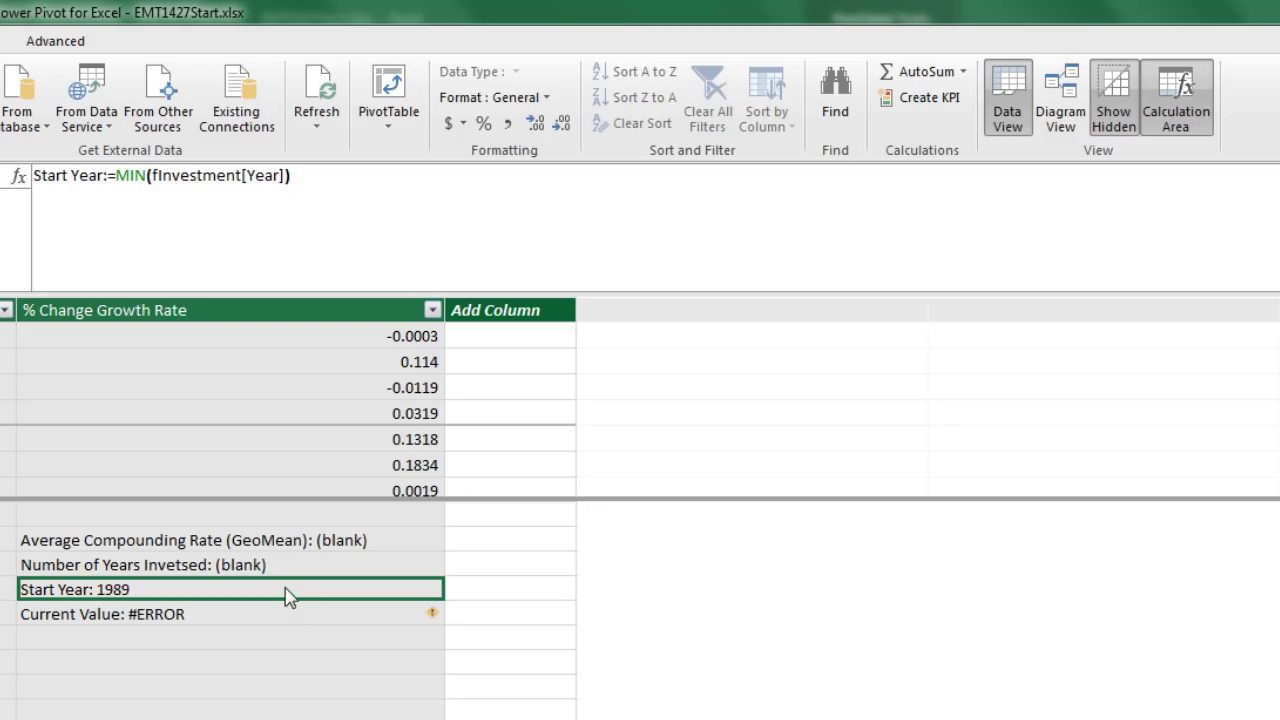
{"action": "left_click", "coordinate": [118, 186]}
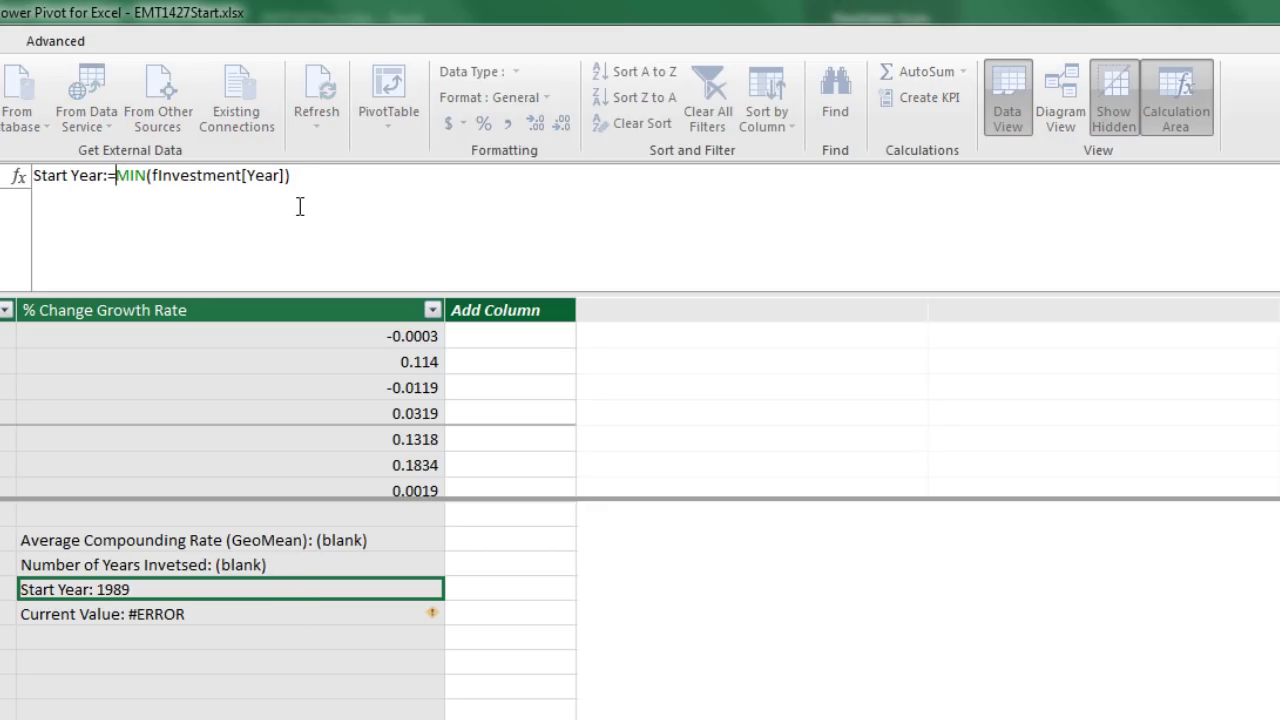
{"action": "key", "text": "ctrl+v"}
{"action": "left_click", "coordinate": [820, 172]}
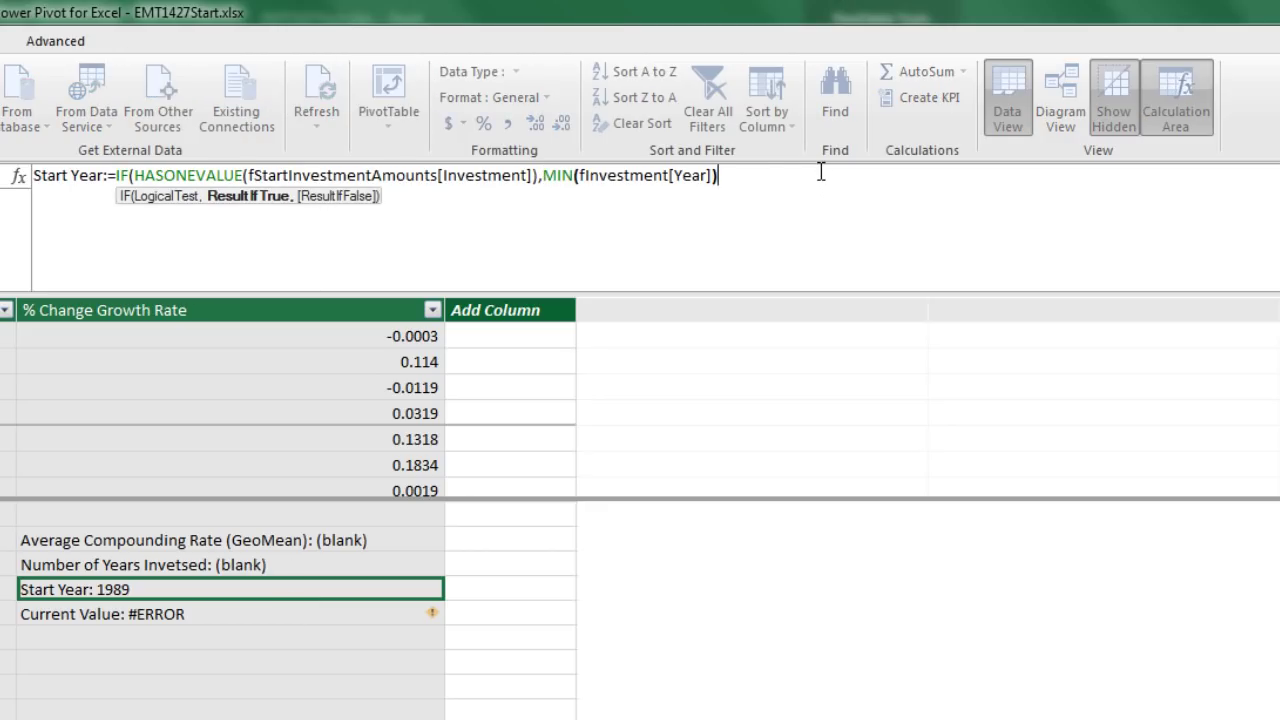
{"action": "type", "text": ")"}
{"action": "key", "text": "Return"}
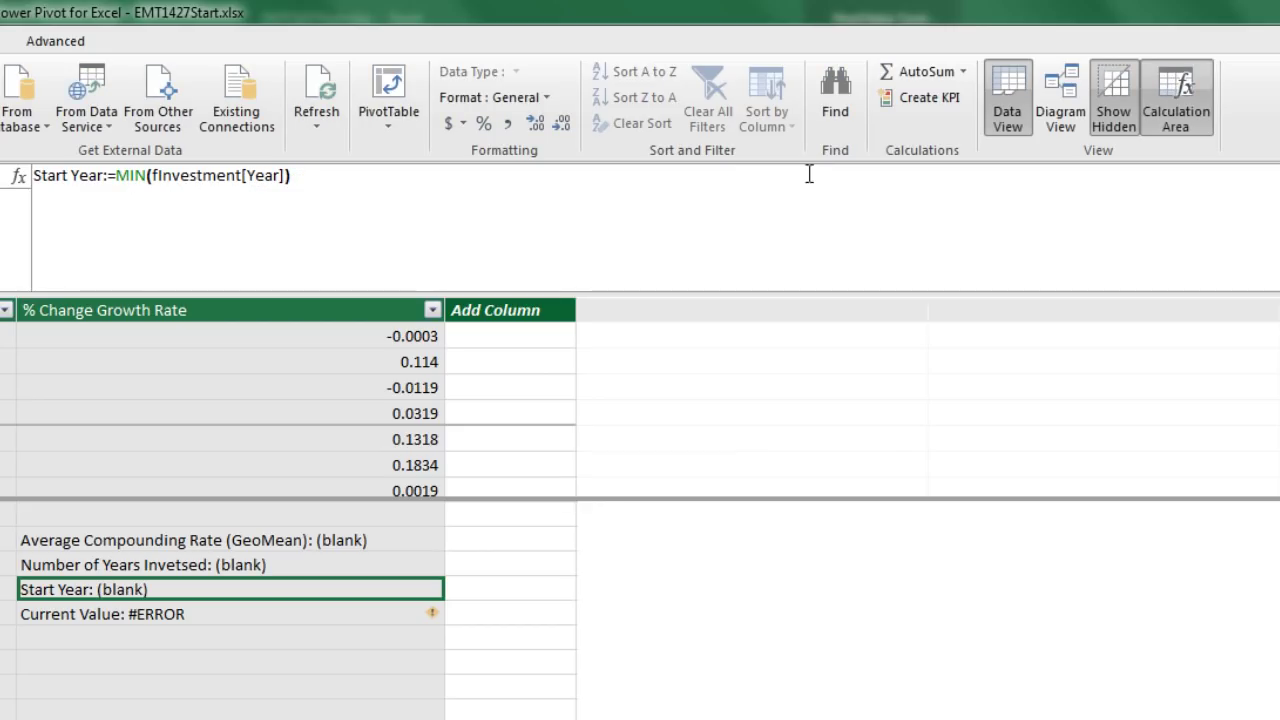
Wrap the whole Current Value formula in the copied IF(HASONEVALUE(fStartInvestmentAmounts[Investment]), test, commit it and return to the Excel worksheet
{"action": "left_click", "coordinate": [245, 617]}
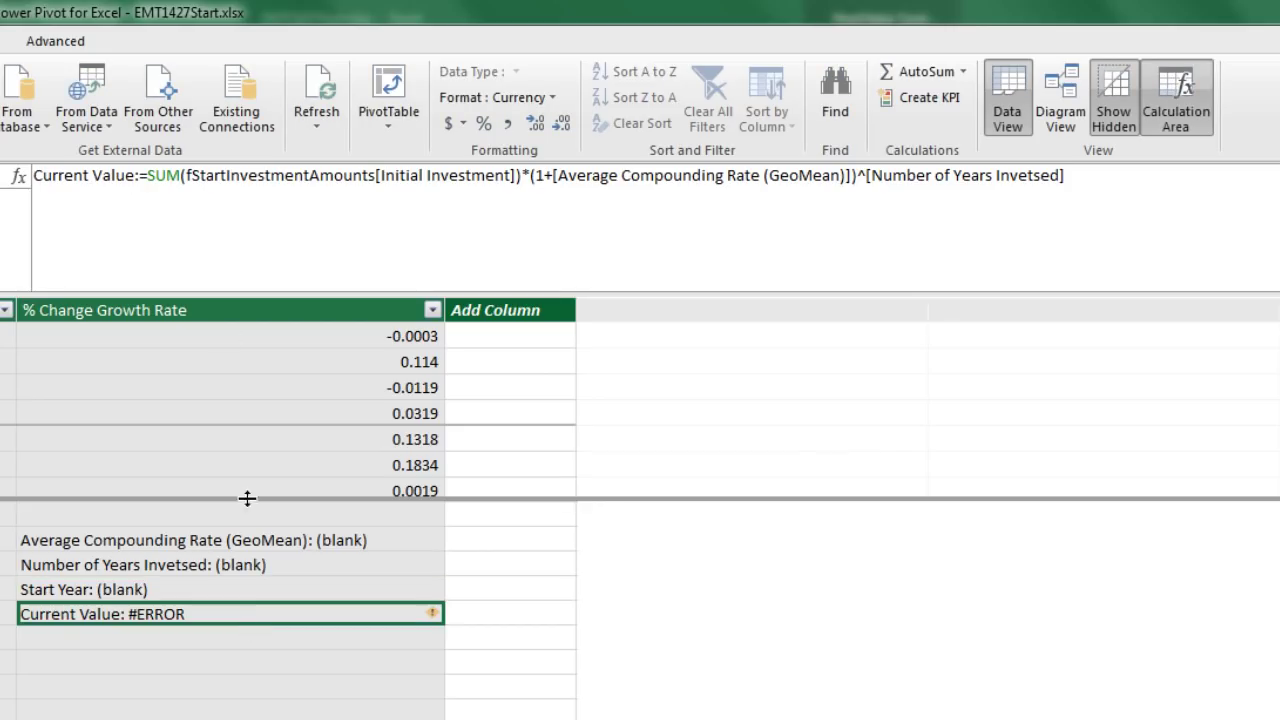
{"action": "left_click", "coordinate": [150, 180]}
{"action": "key", "text": "ctrl+v"}
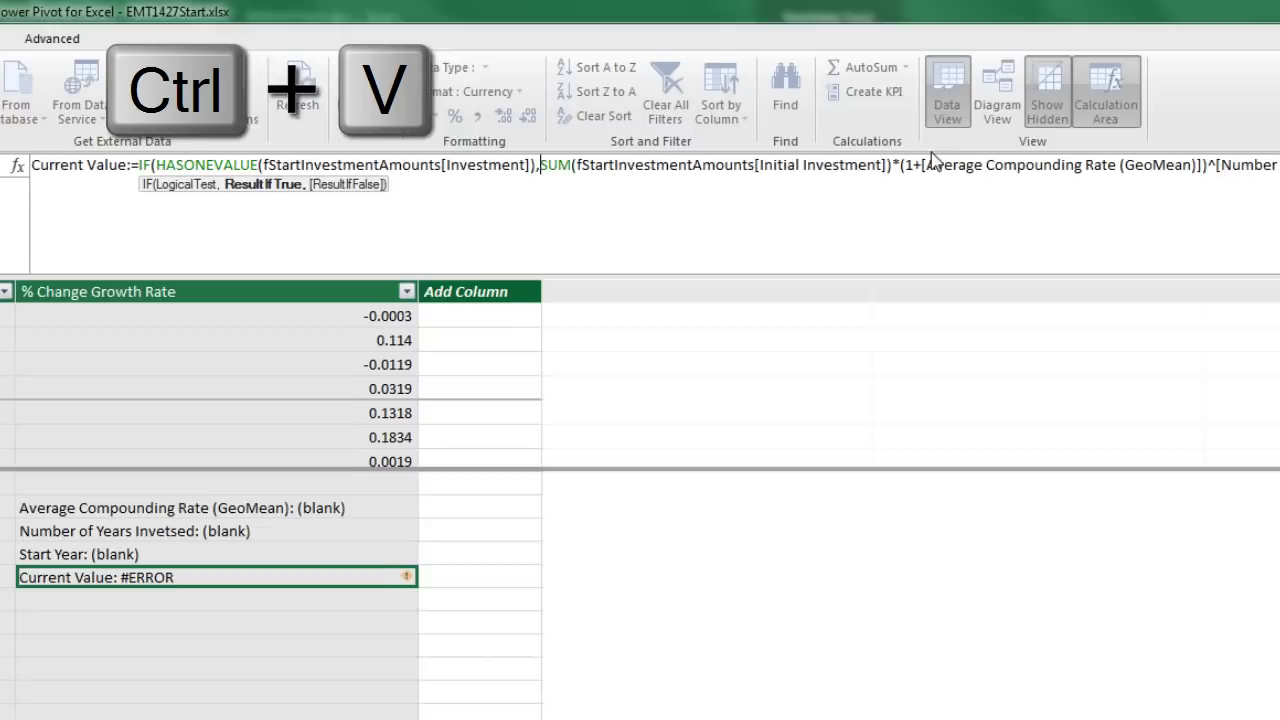
{"action": "left_click", "coordinate": [1237, 134]}
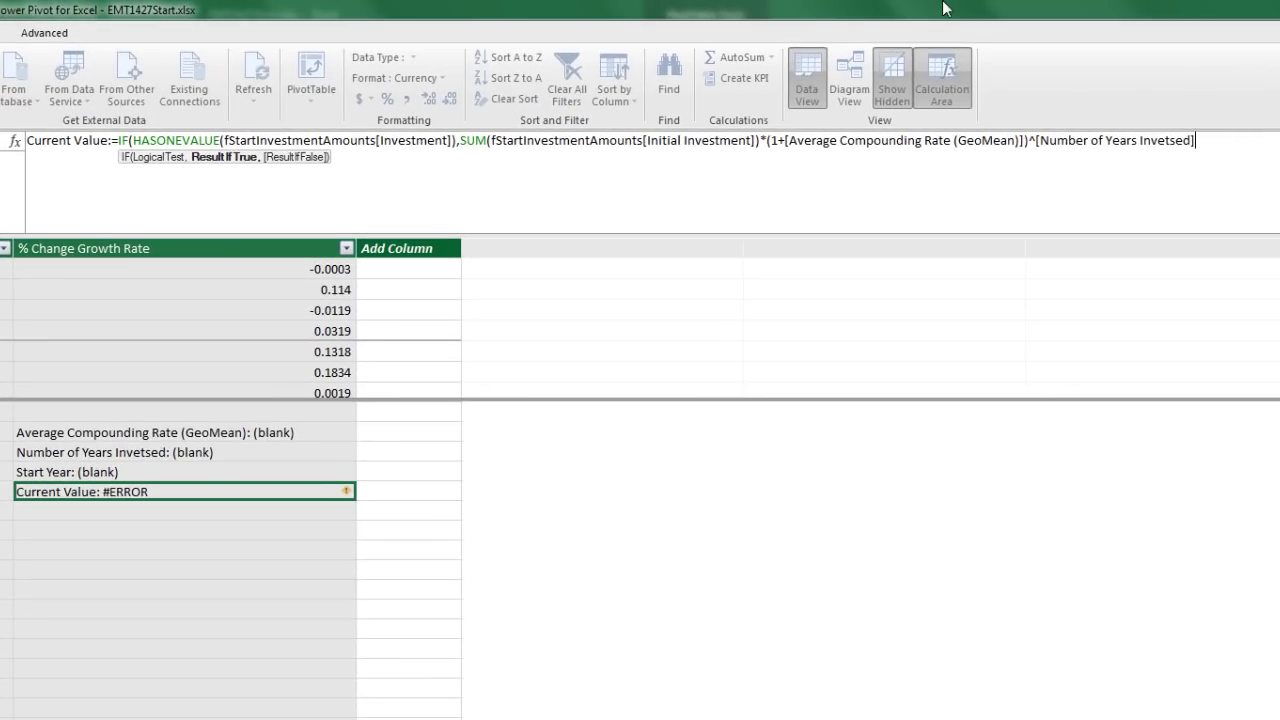
{"action": "type", "text": ")"}
{"action": "key", "text": "Escape"}
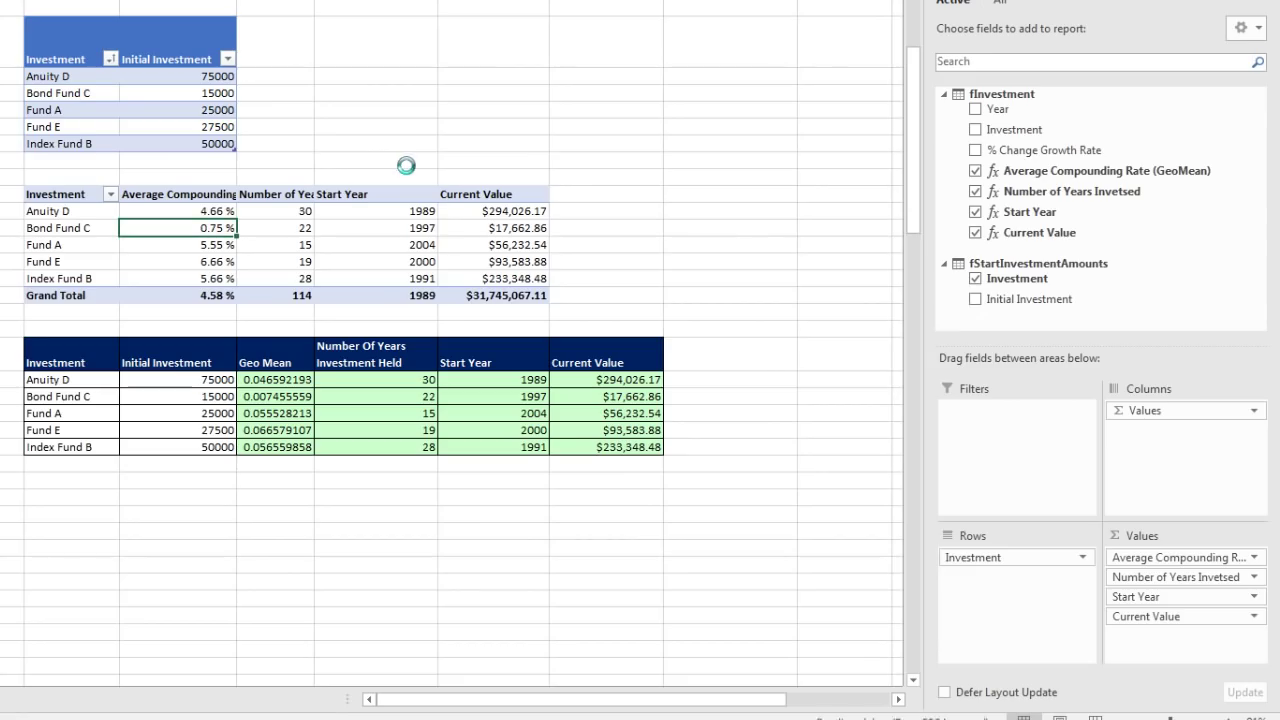
Review the investment PivotTable in the worksheet, and examine the formulas of all four fInvestment measures in the Power Pivot window
{"action": "key", "text": "alt+Tab"}
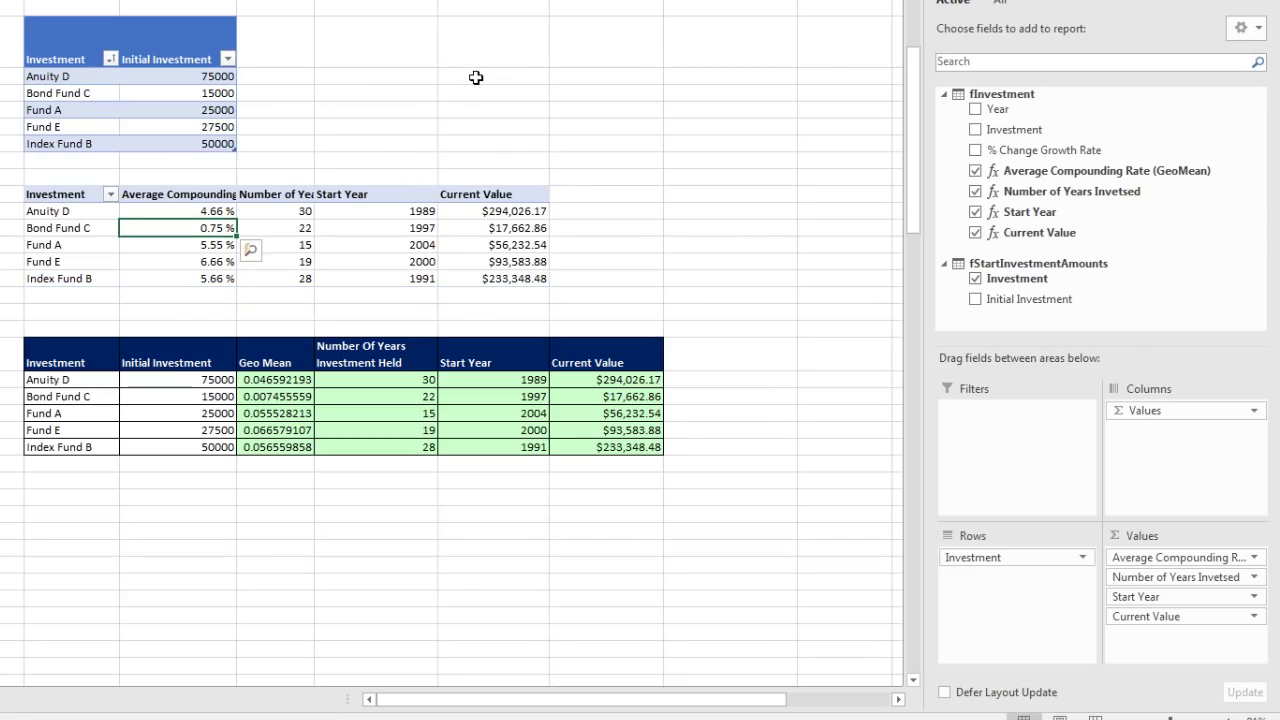
{"action": "scroll", "coordinate": [410, 325], "scroll_direction": "up", "scroll_amount": 3}
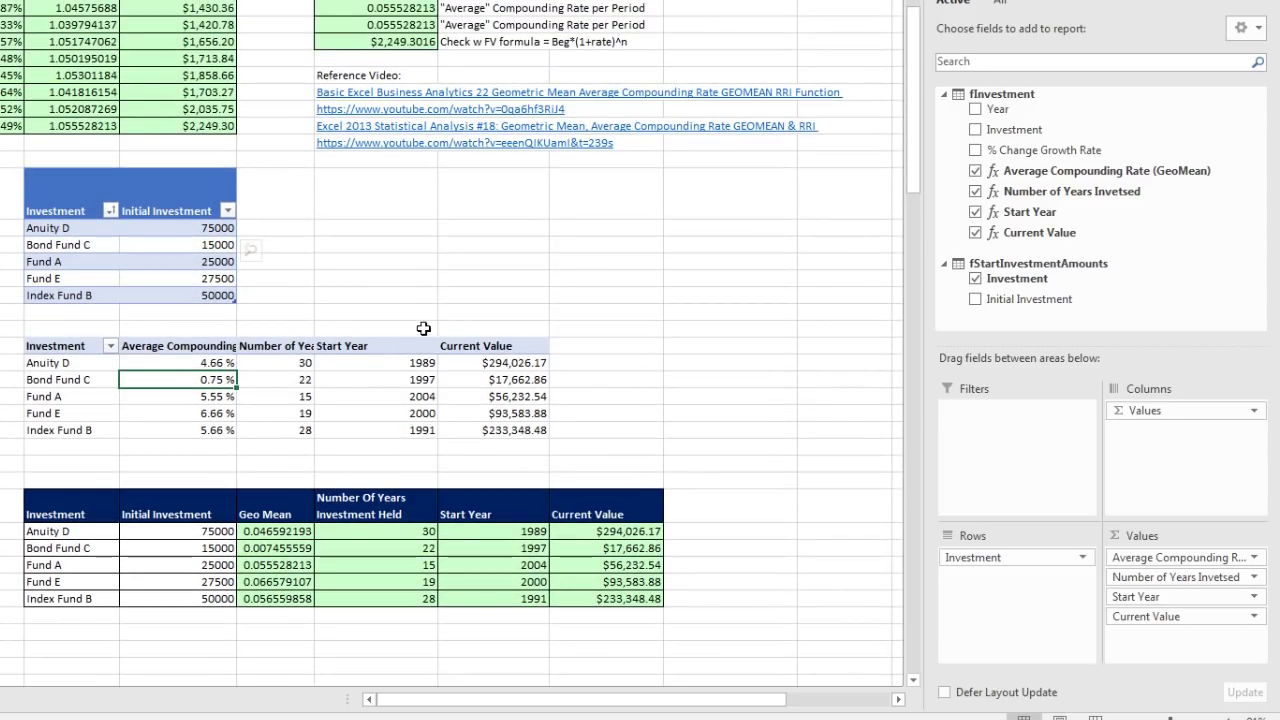
{"action": "scroll", "coordinate": [530, 396], "scroll_direction": "up", "scroll_amount": 1}
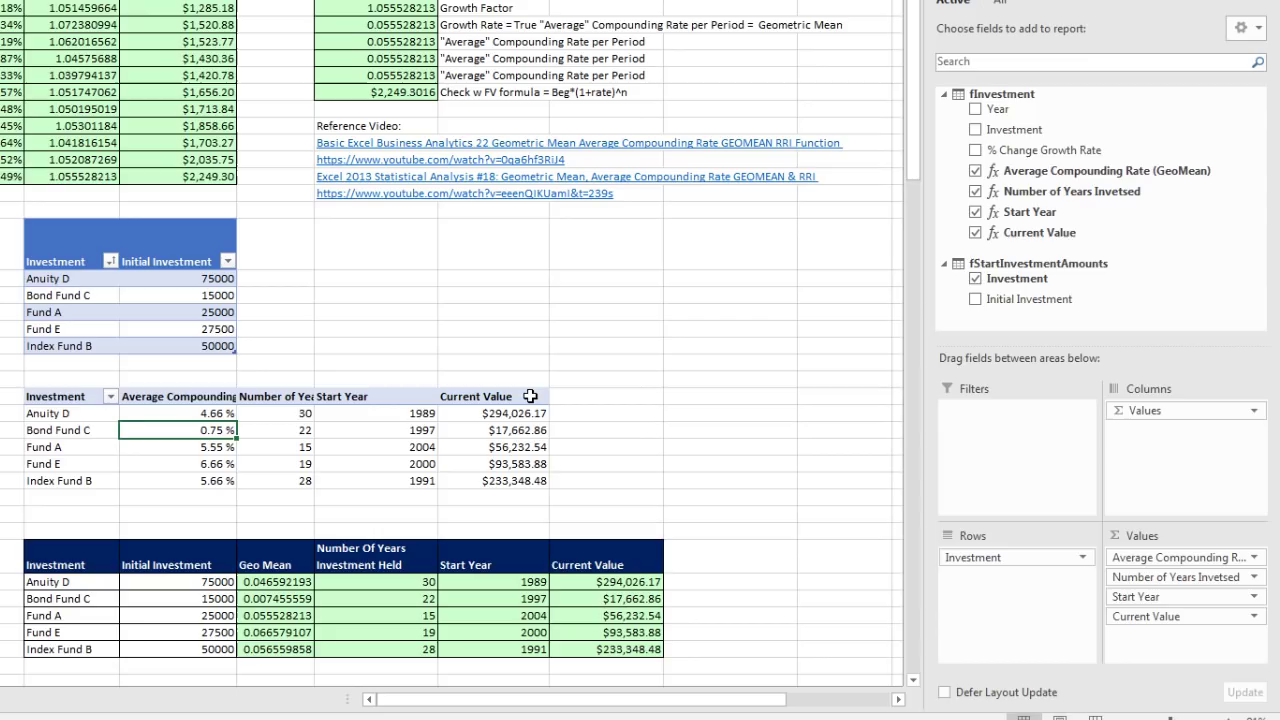
{"action": "scroll", "coordinate": [494, 412], "scroll_direction": "up", "scroll_amount": 3}
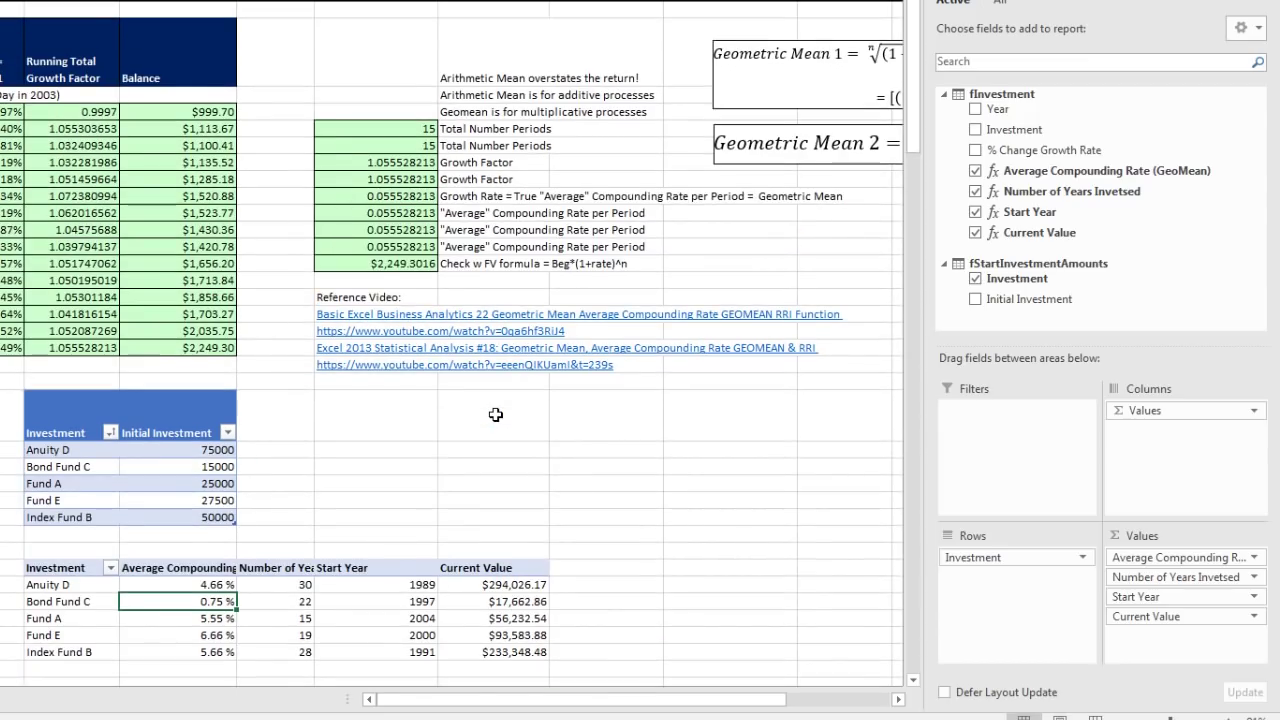
{"action": "scroll", "coordinate": [495, 414], "scroll_direction": "down", "scroll_amount": 3}
{"action": "scroll", "coordinate": [495, 414], "scroll_direction": "up", "scroll_amount": 3}
{"action": "key", "text": "alt+Tab"}
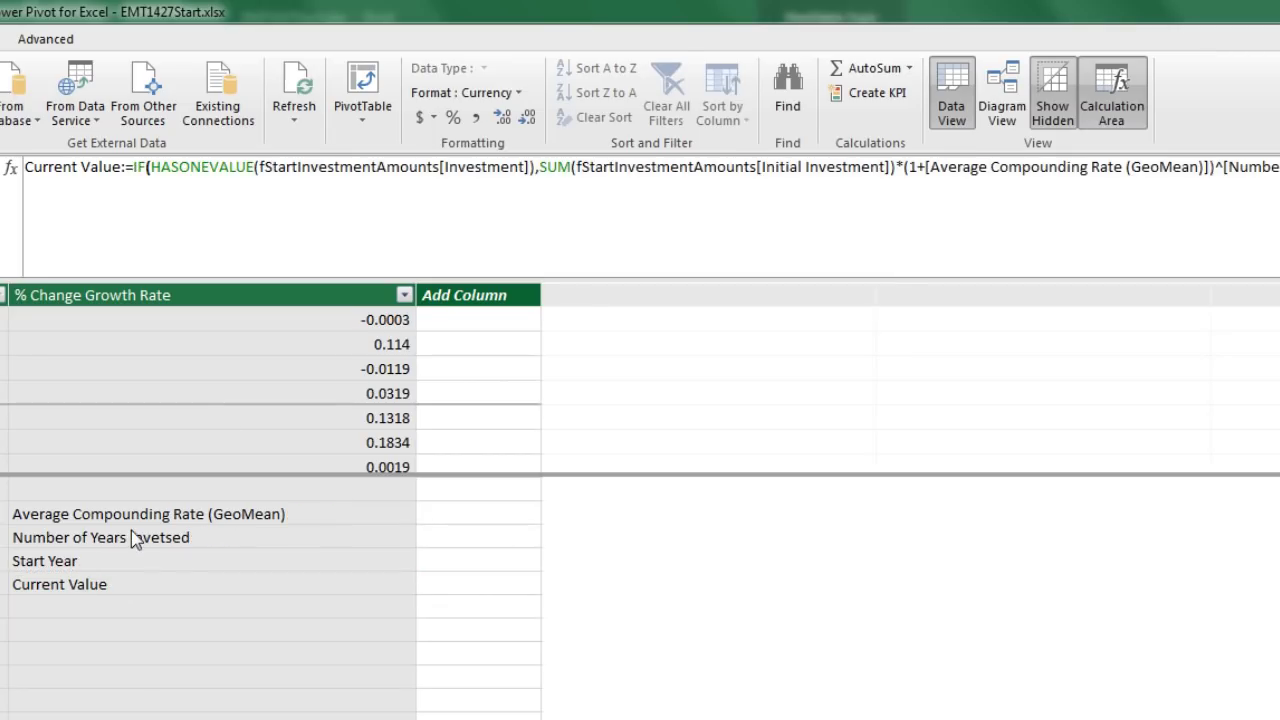
{"action": "left_click", "coordinate": [136, 518]}
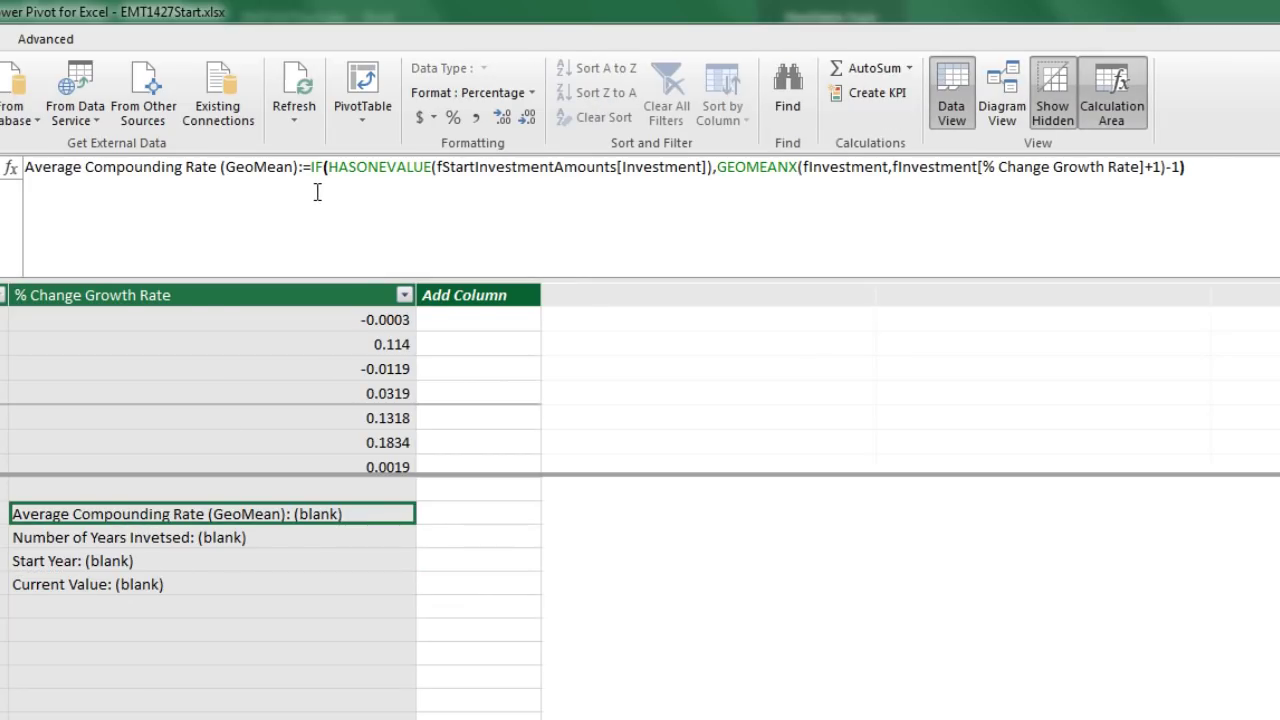
{"action": "left_click", "coordinate": [205, 545]}
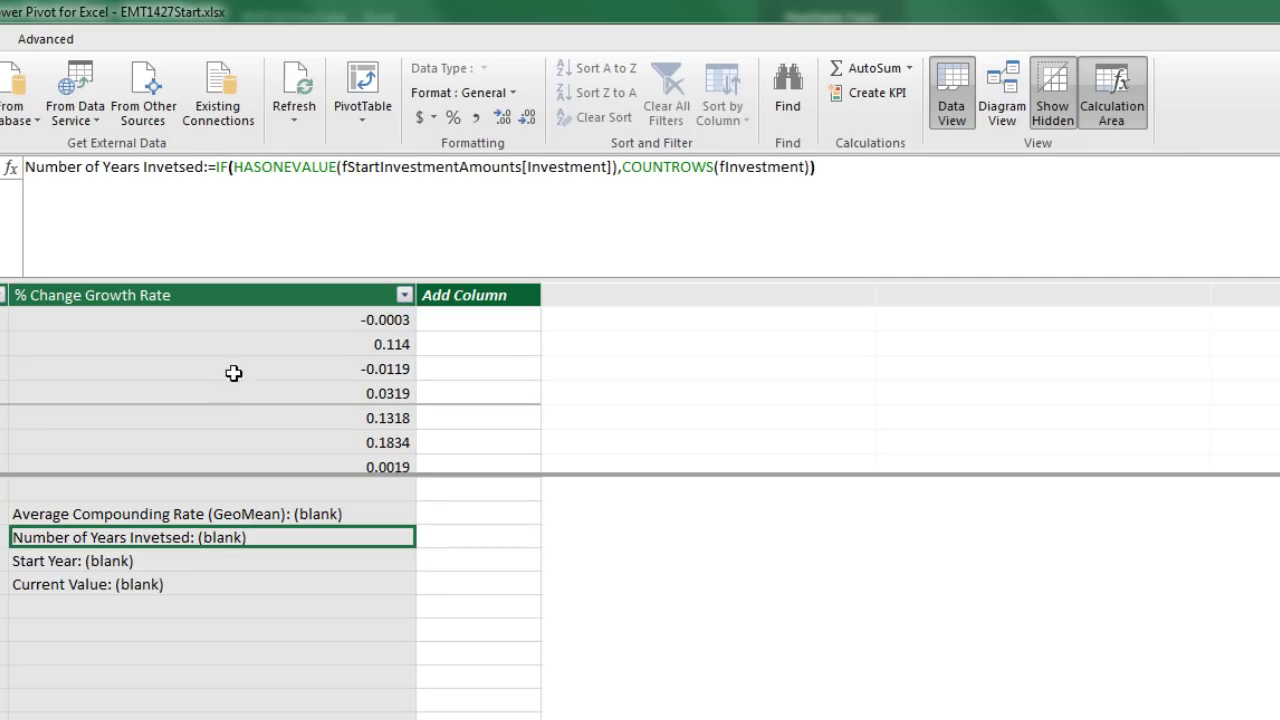
{"action": "left_click", "coordinate": [140, 561]}
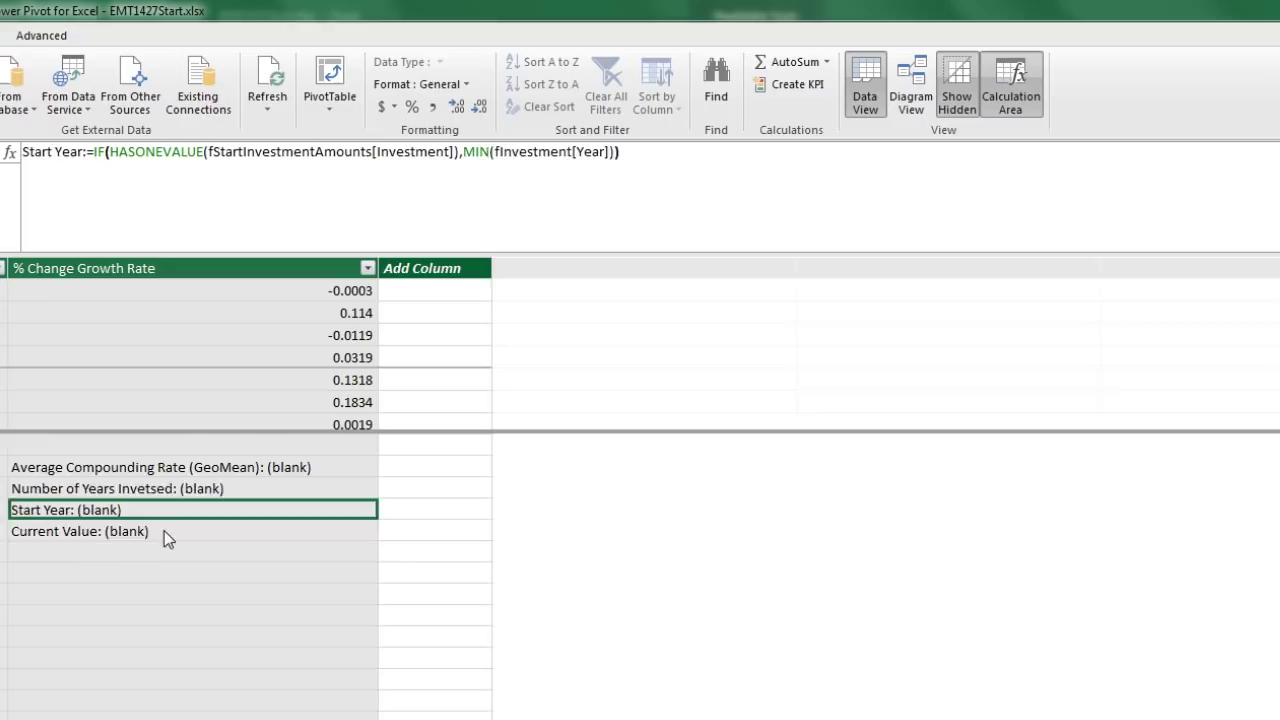
{"action": "left_click", "coordinate": [172, 562]}
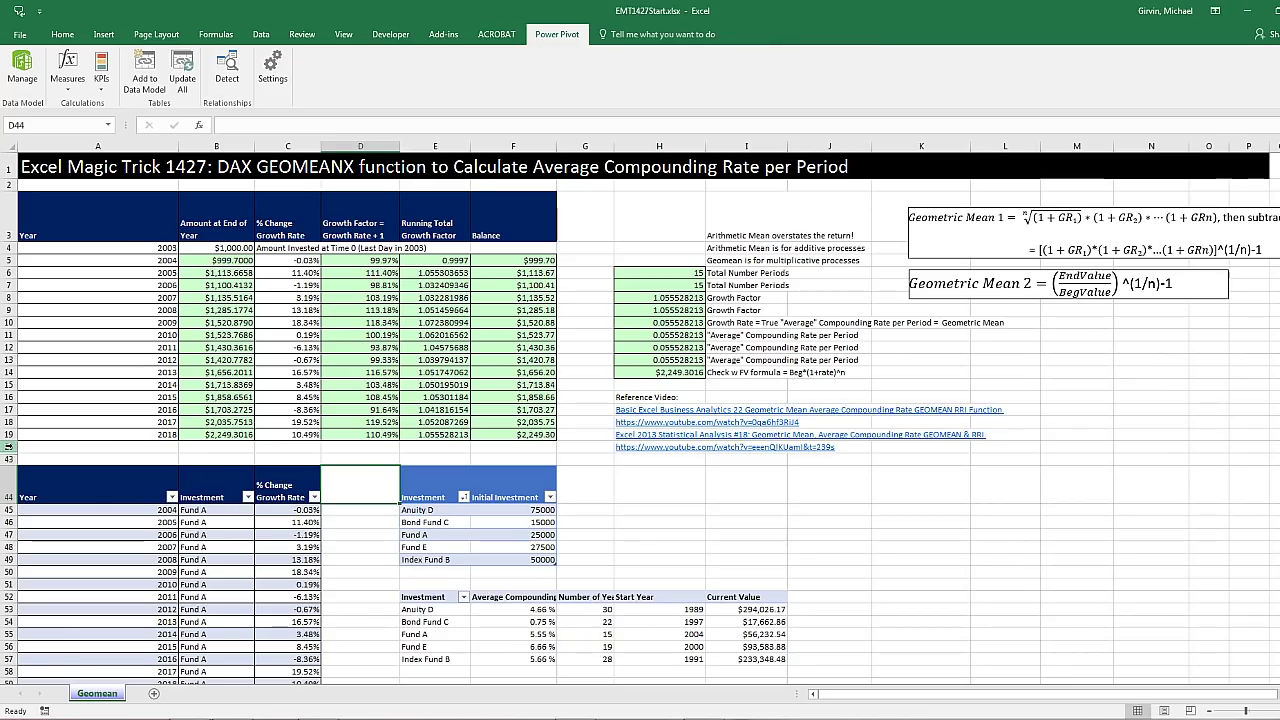
Unhide the worksheet rows between 20 and 43 and select cell G25 in the revealed yearly growth PivotTable
{"action": "left_click_drag", "start_coordinate": [10, 446], "coordinate": [10, 455]}
{"action": "right_click", "coordinate": [10, 456]}
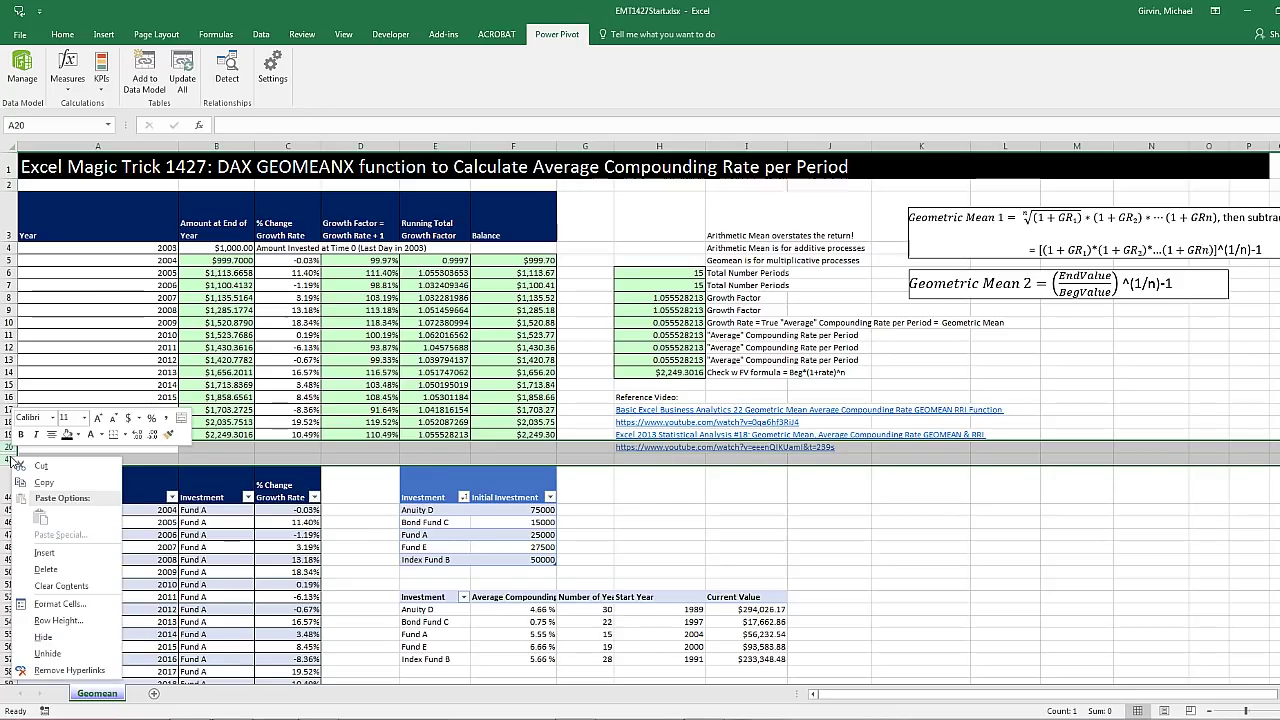
{"action": "left_click", "coordinate": [60, 655]}
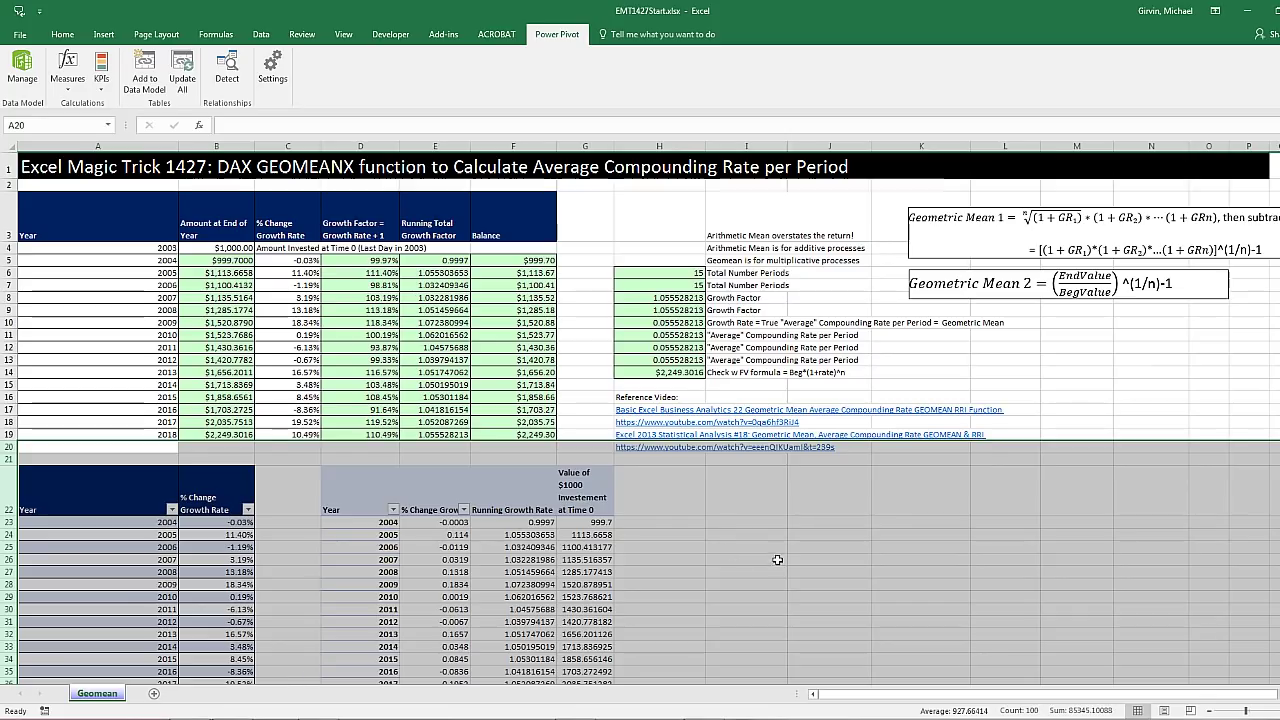
{"action": "left_click", "coordinate": [595, 547]}
{"action": "scroll", "coordinate": [575, 410], "scroll_direction": "down", "scroll_amount": 2}
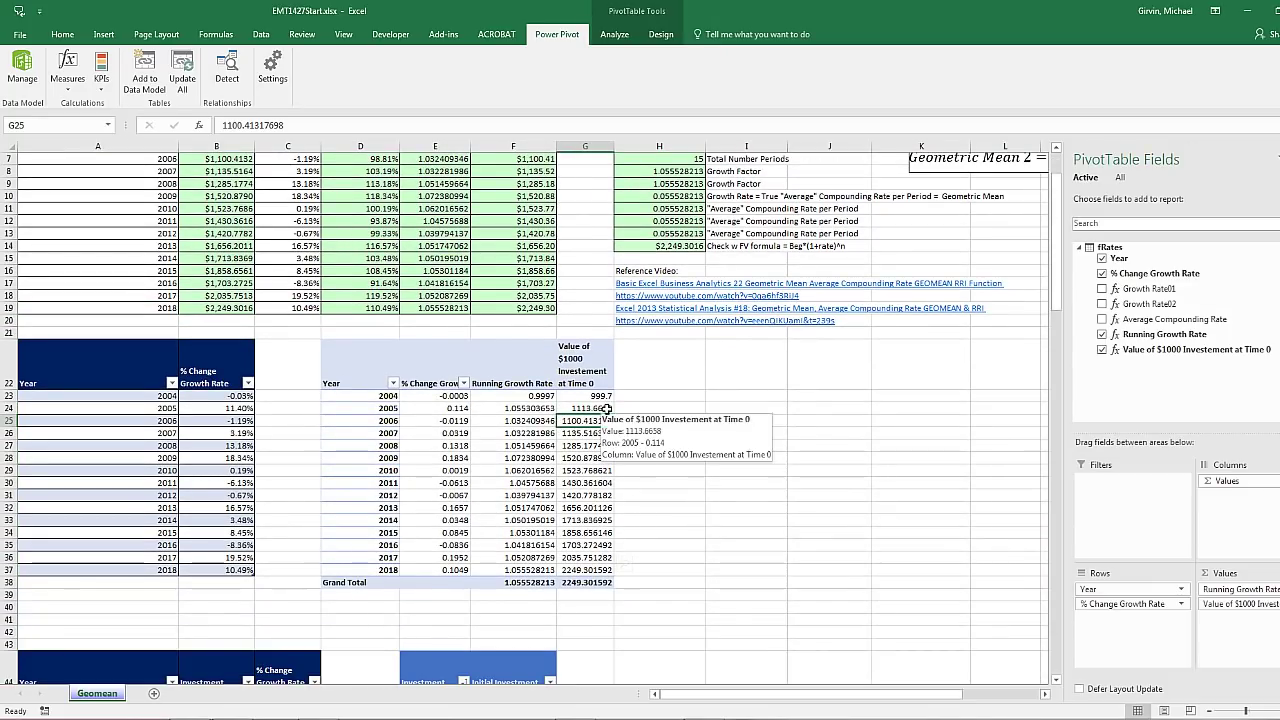
{"action": "scroll", "coordinate": [748, 477], "scroll_direction": "up", "scroll_amount": 2}
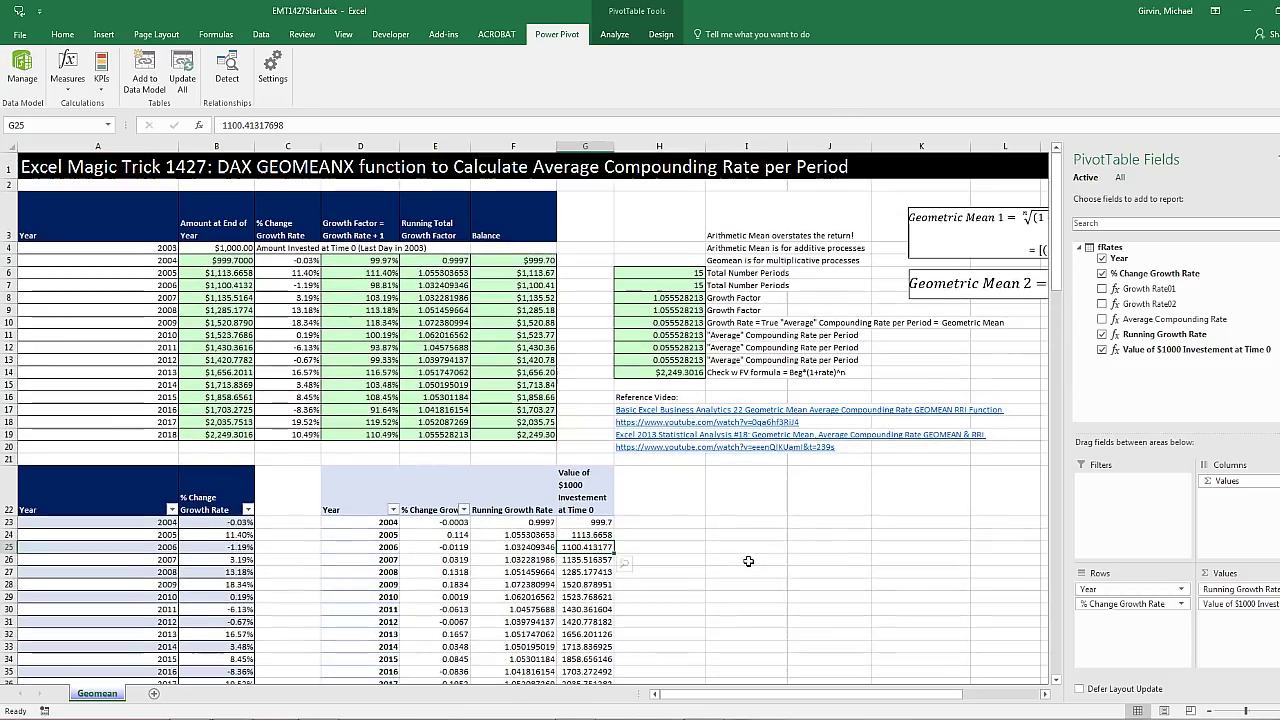